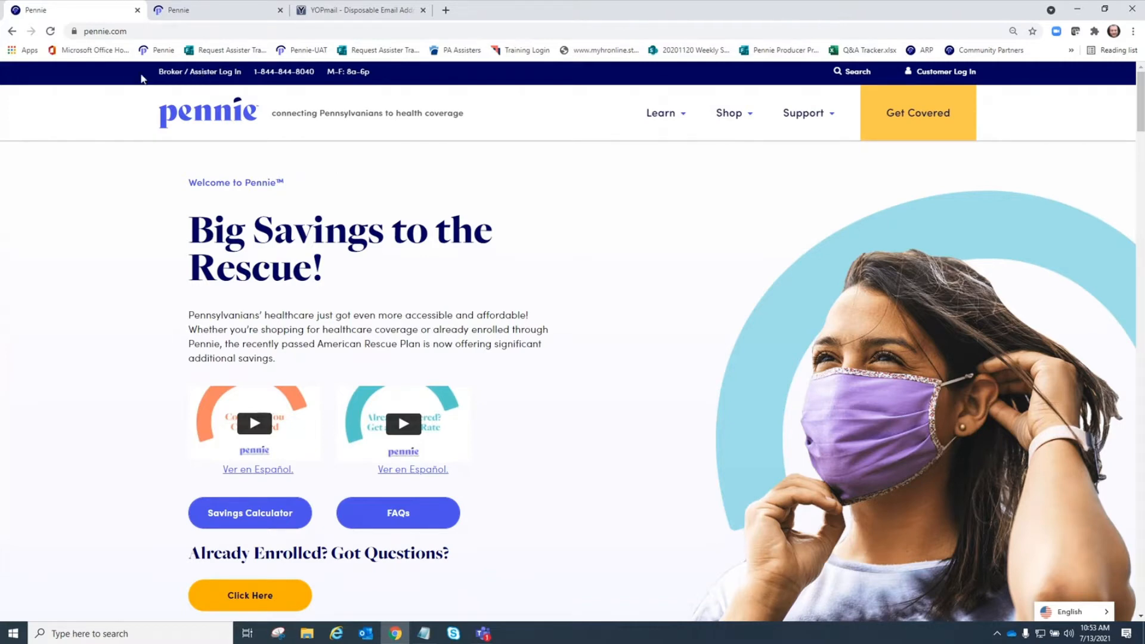
- From Broker / Assister Log In, answer No to having an account and choose 'I am a Broker with an Agency'
{"action": "left_click", "coordinate": [182, 76]}
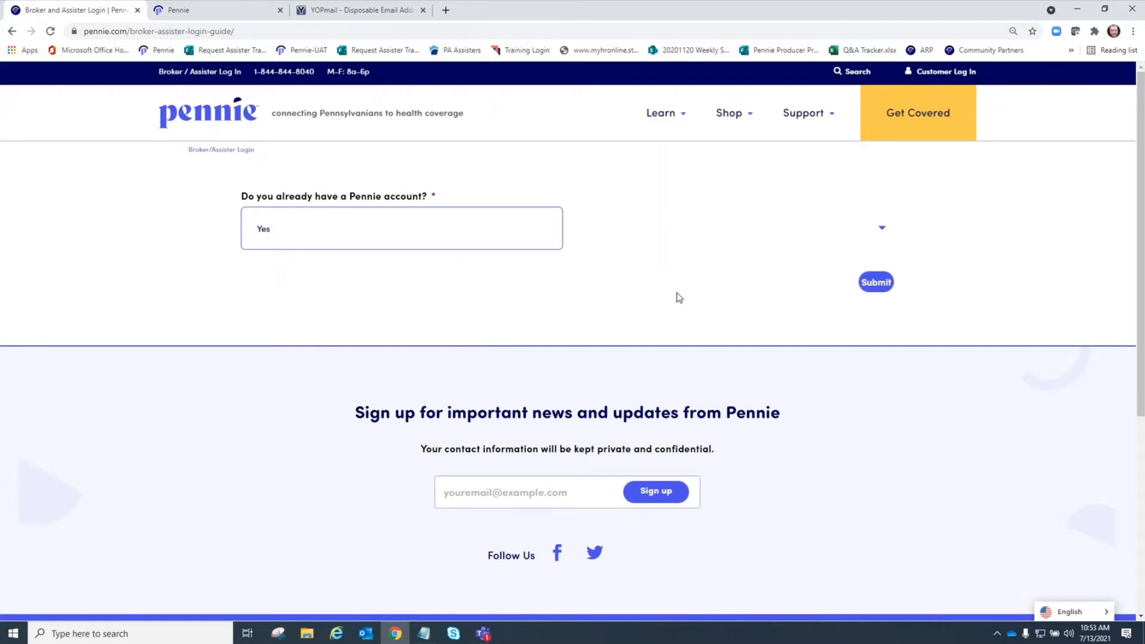
{"action": "left_click", "coordinate": [301, 236]}
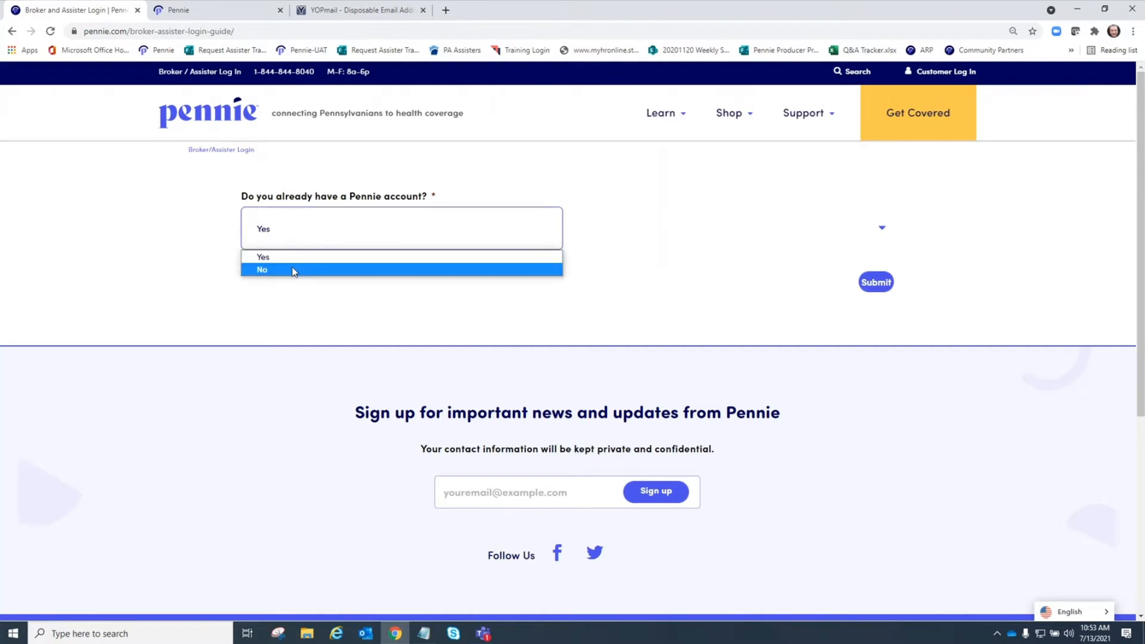
{"action": "left_click", "coordinate": [294, 269]}
{"action": "left_click", "coordinate": [352, 305]}
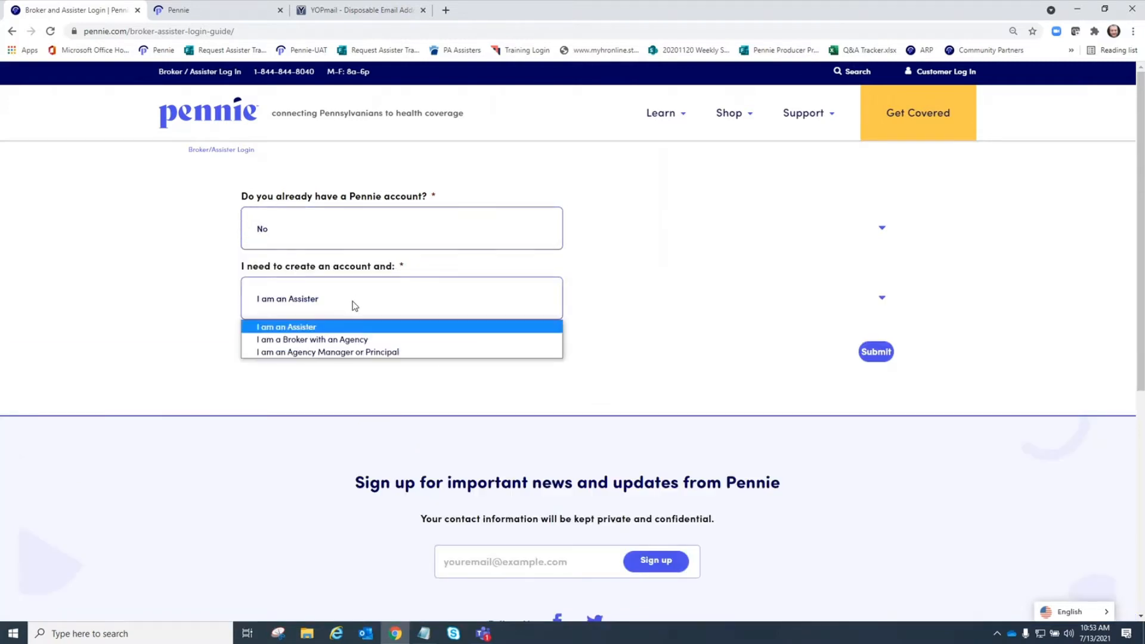
{"action": "left_click", "coordinate": [355, 340]}
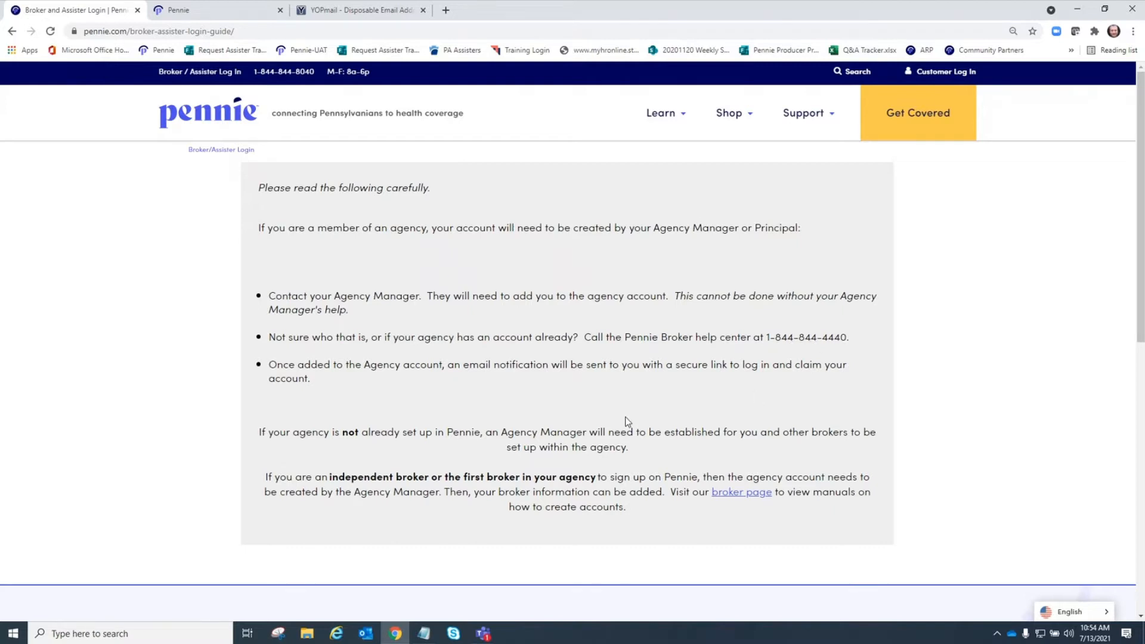
- Follow the 'broker page' link in the instructions to the agency Brokers page
{"action": "scroll", "coordinate": [622, 415], "scroll_direction": "down", "scroll_amount": 1}
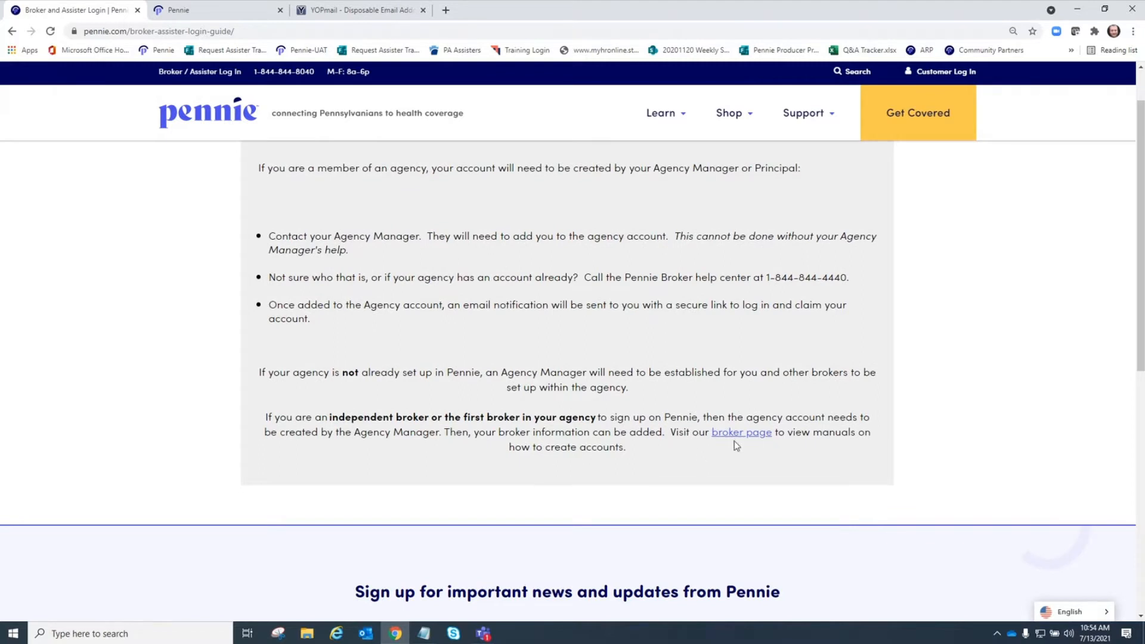
{"action": "left_click", "coordinate": [754, 440]}
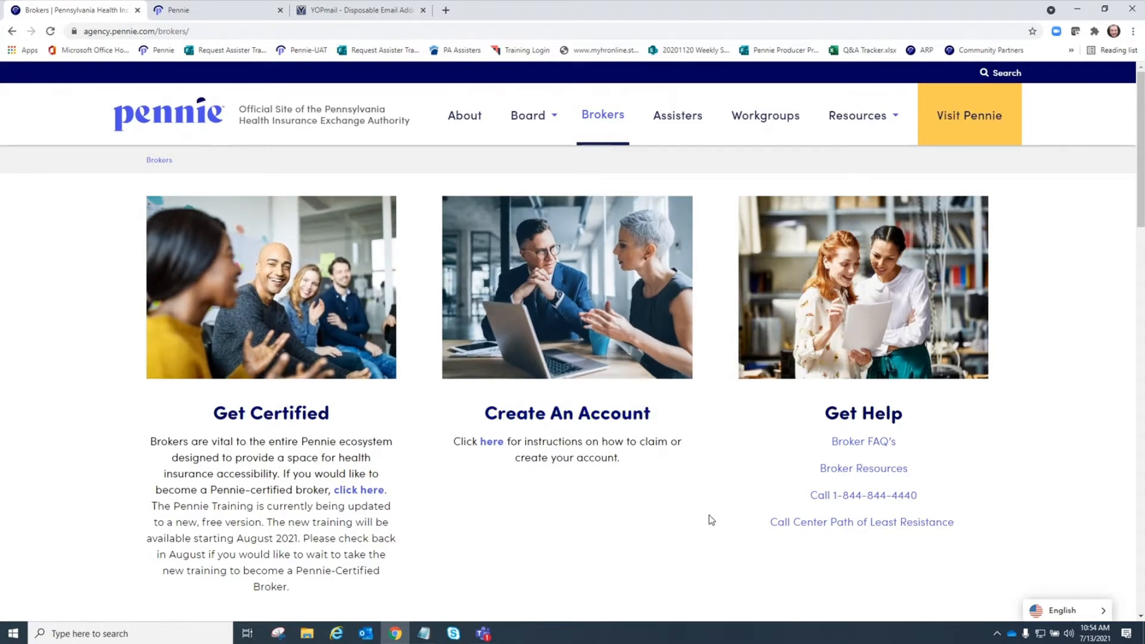
{"action": "scroll", "coordinate": [711, 520], "scroll_direction": "down", "scroll_amount": 1}
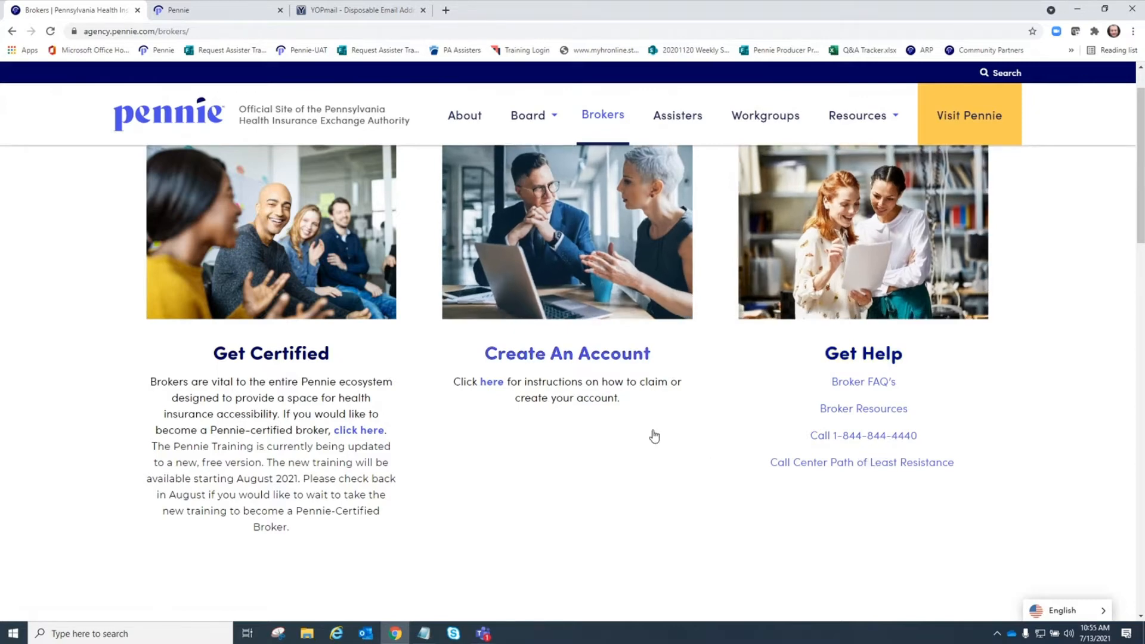
{"action": "scroll", "coordinate": [653, 435], "scroll_direction": "down", "scroll_amount": 6}
{"action": "scroll", "coordinate": [654, 435], "scroll_direction": "down", "scroll_amount": 2}
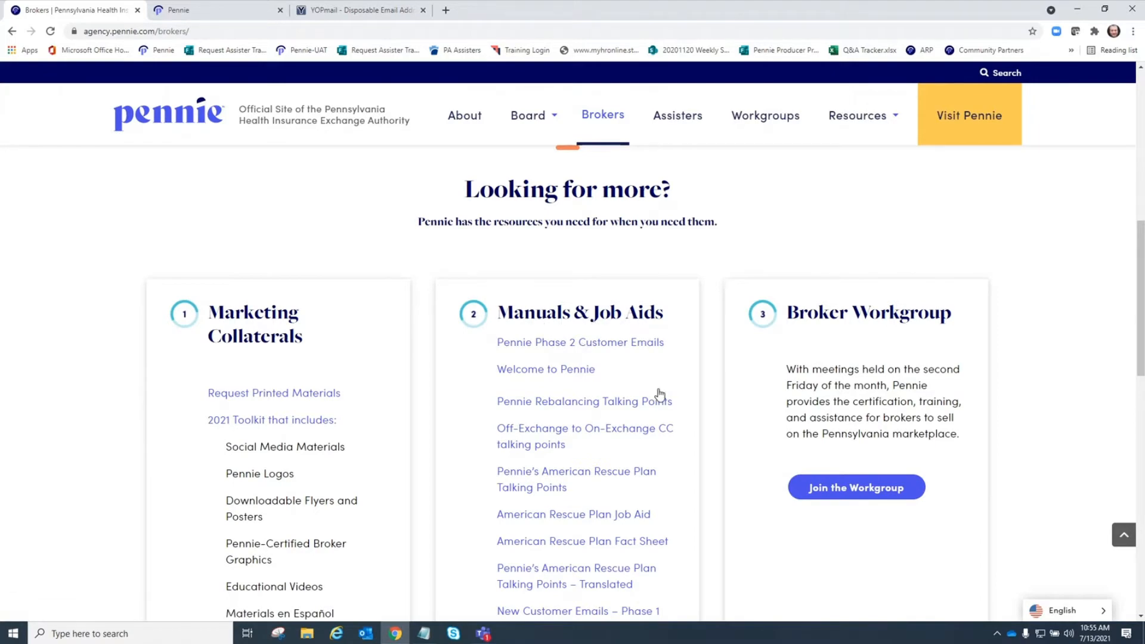
{"action": "scroll", "coordinate": [659, 394], "scroll_direction": "down", "scroll_amount": 2}
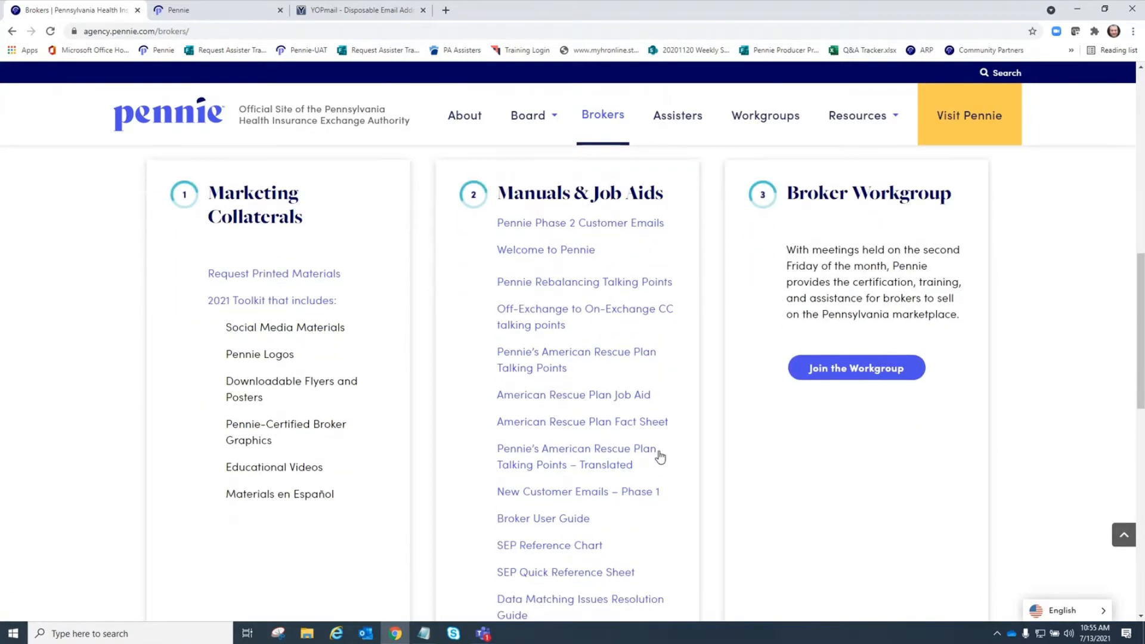
{"action": "scroll", "coordinate": [661, 458], "scroll_direction": "down", "scroll_amount": 1}
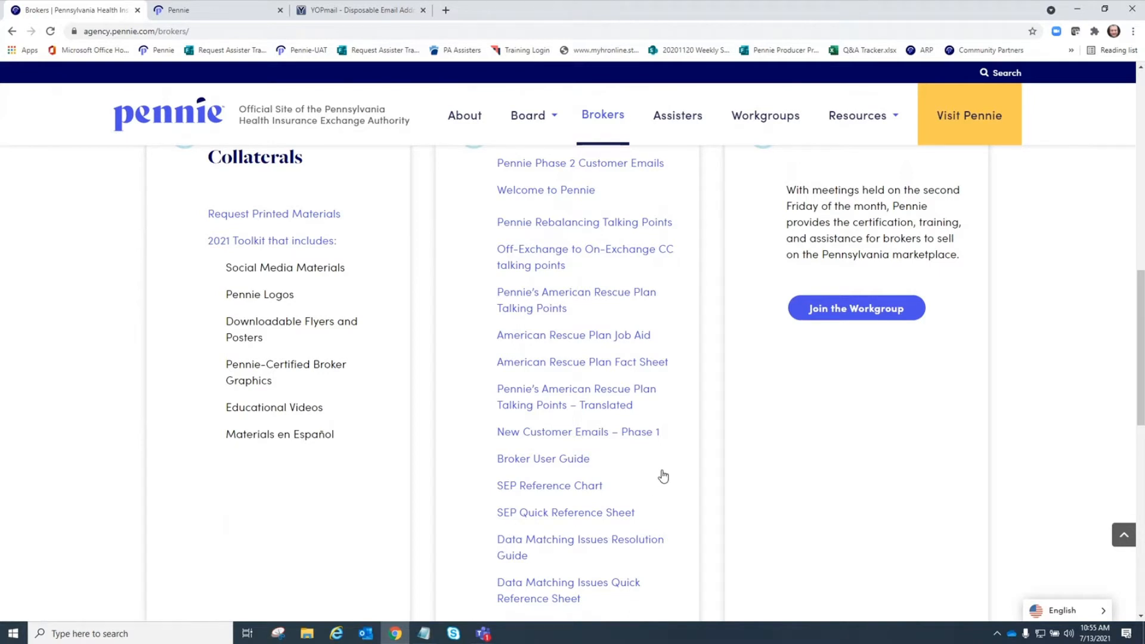
{"action": "scroll", "coordinate": [665, 475], "scroll_direction": "up", "scroll_amount": 2}
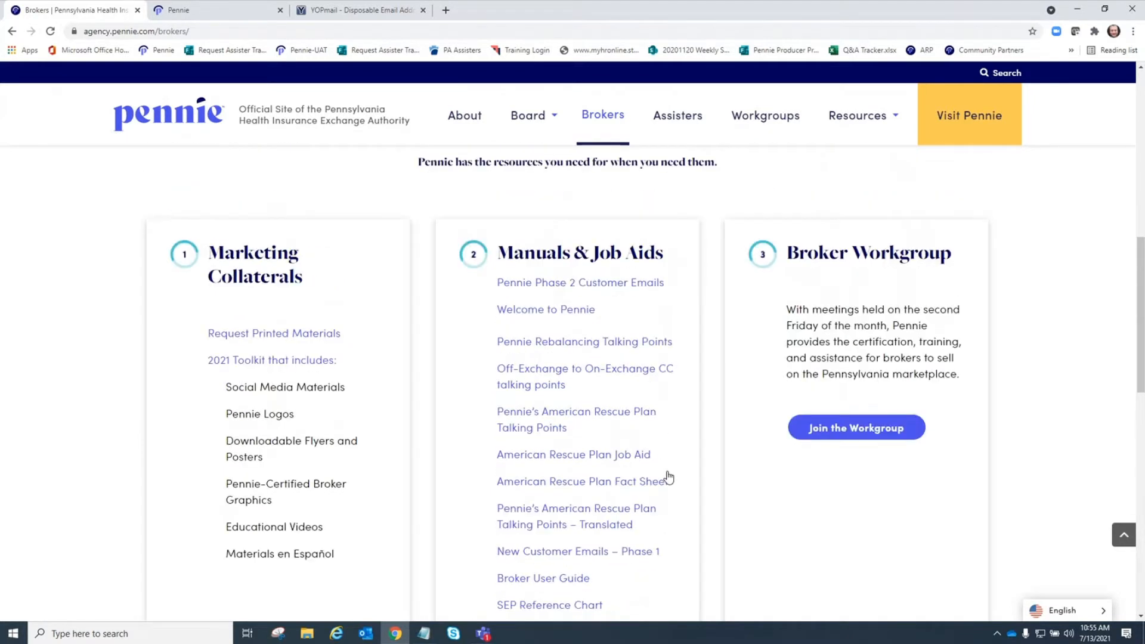
{"action": "scroll", "coordinate": [653, 446], "scroll_direction": "up", "scroll_amount": 1}
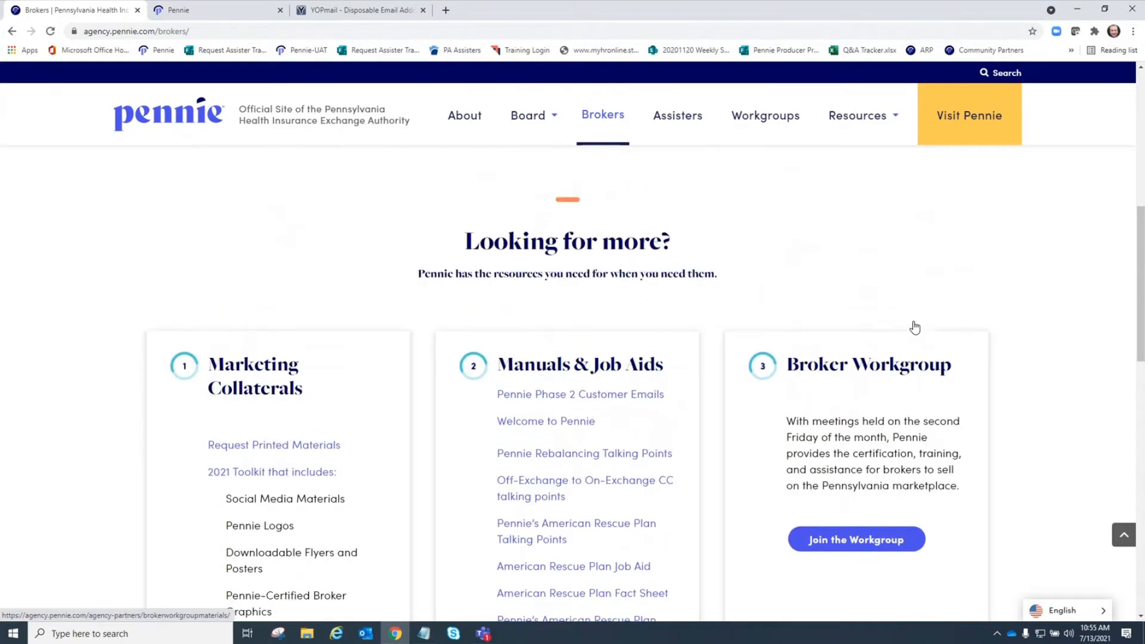
{"action": "scroll", "coordinate": [915, 327], "scroll_direction": "up", "scroll_amount": 7}
{"action": "scroll", "coordinate": [989, 317], "scroll_direction": "up", "scroll_amount": 2}
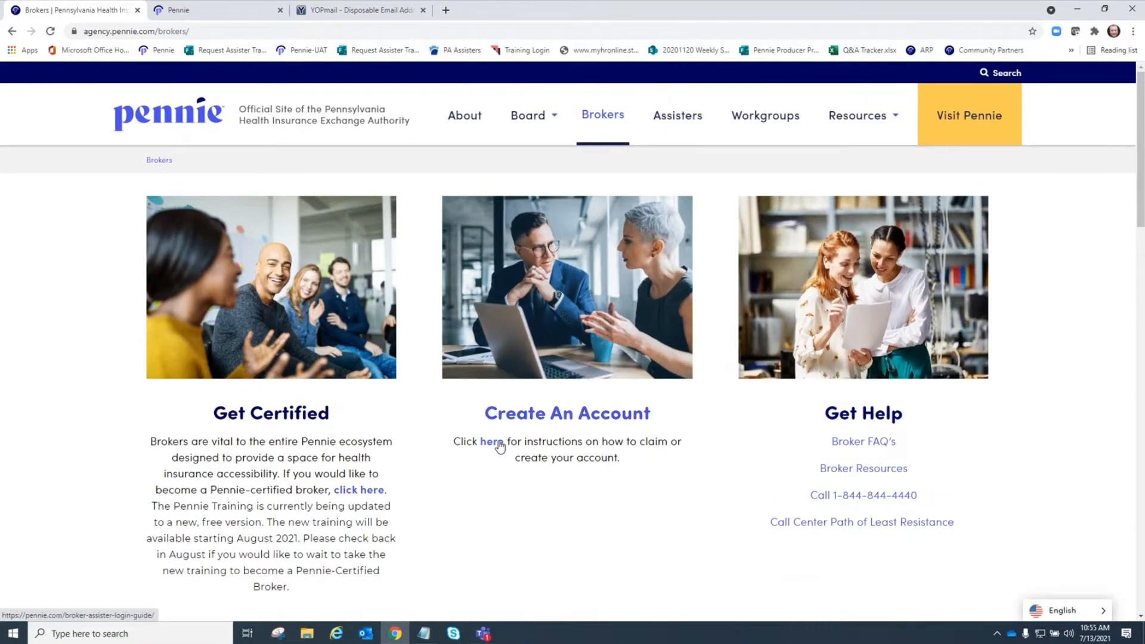
- Via the Create An Account link, answer No and choose 'I am an Agency Manager or Principal'
{"action": "left_click", "coordinate": [501, 444]}
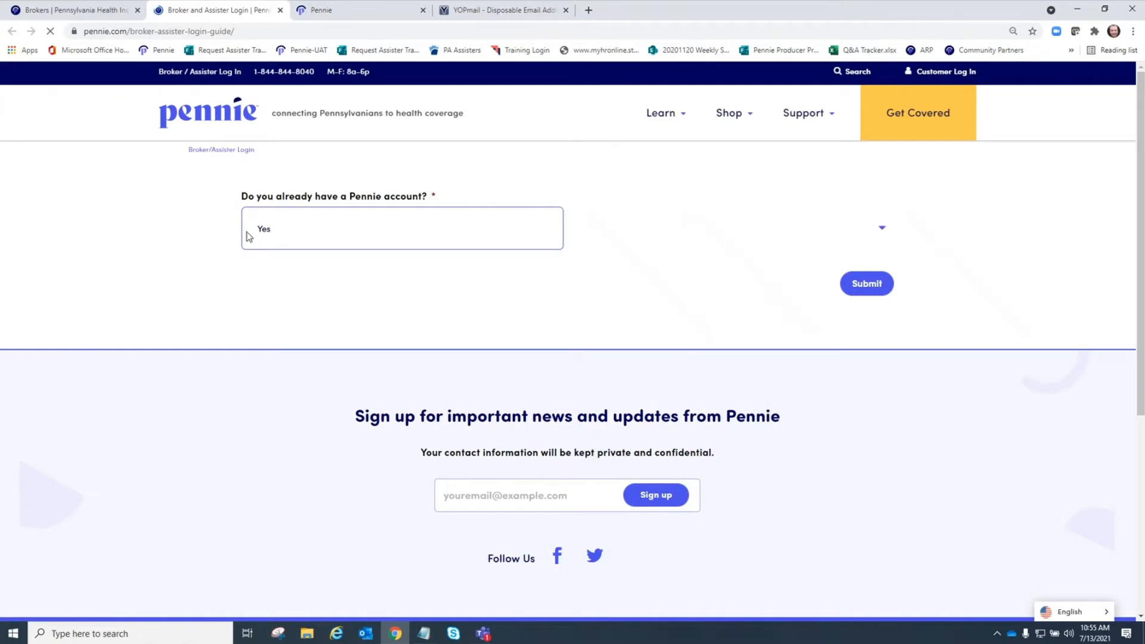
{"action": "left_click", "coordinate": [303, 232]}
{"action": "left_click", "coordinate": [285, 266]}
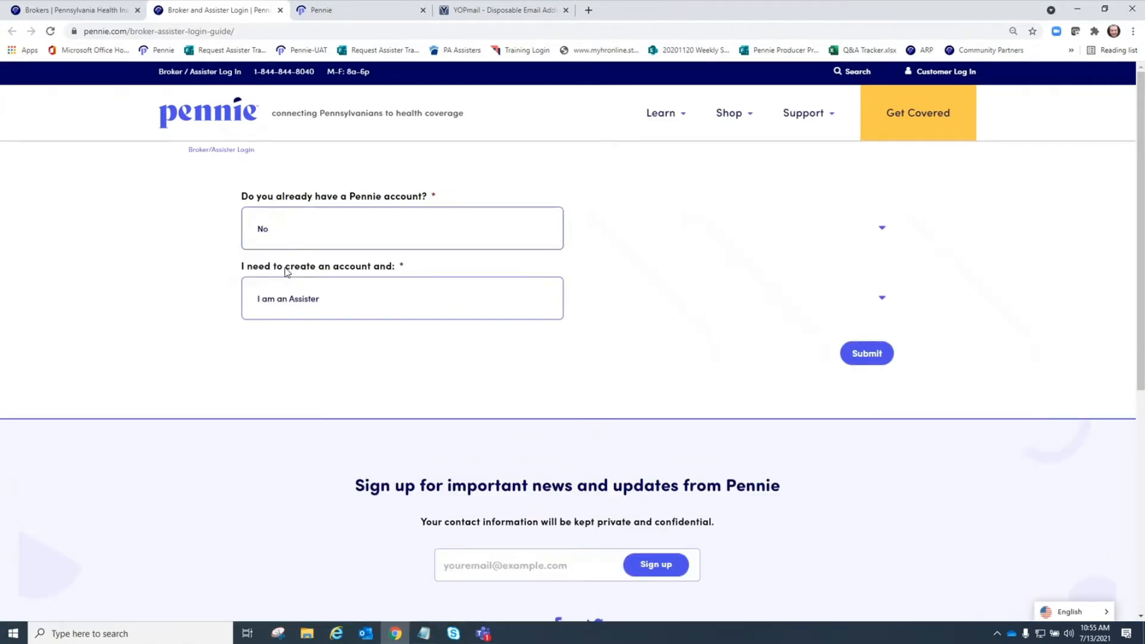
{"action": "left_click", "coordinate": [311, 303]}
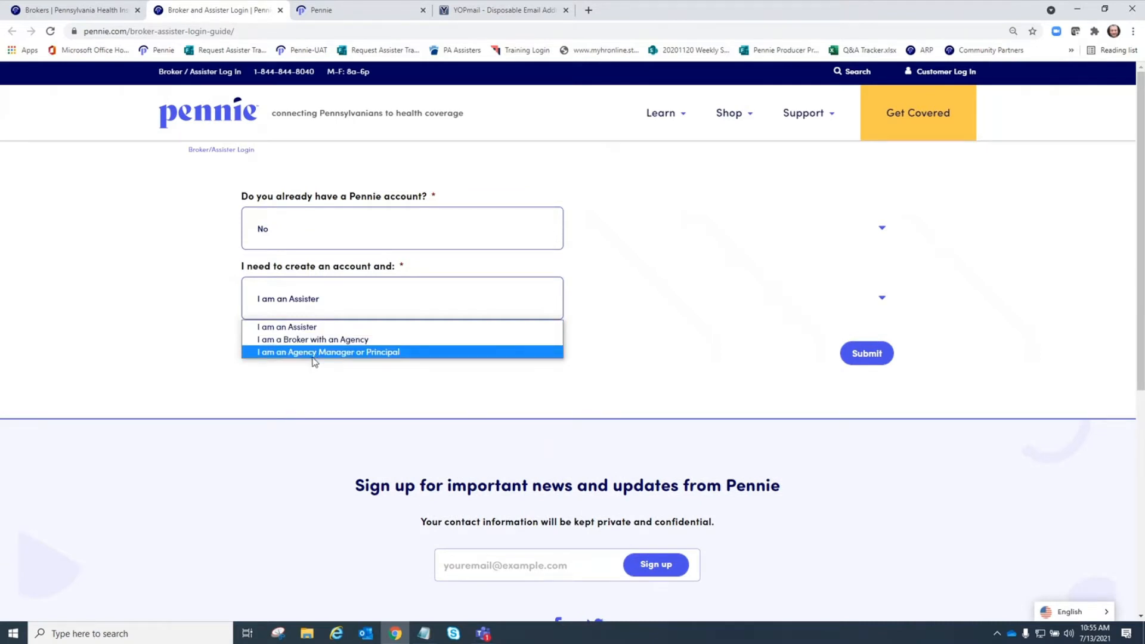
{"action": "left_click", "coordinate": [314, 353]}
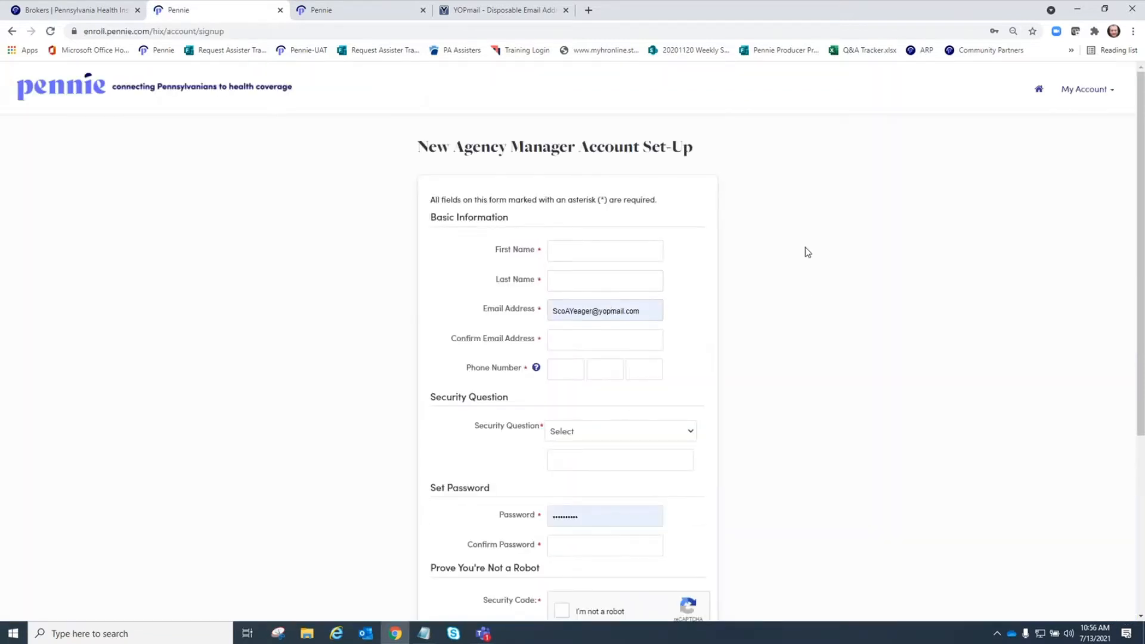
- Load the Pennie-UAT landing page in the third tab and follow its Agencies footer link
{"action": "scroll", "coordinate": [807, 247], "scroll_direction": "down", "scroll_amount": 3}
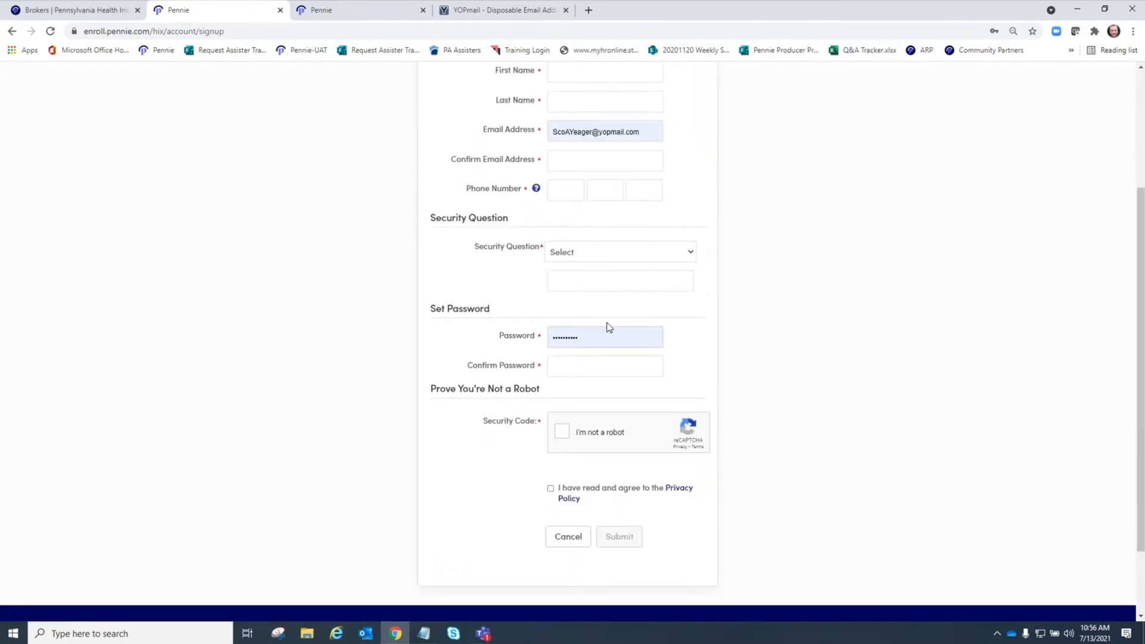
{"action": "scroll", "coordinate": [785, 305], "scroll_direction": "up", "scroll_amount": 3}
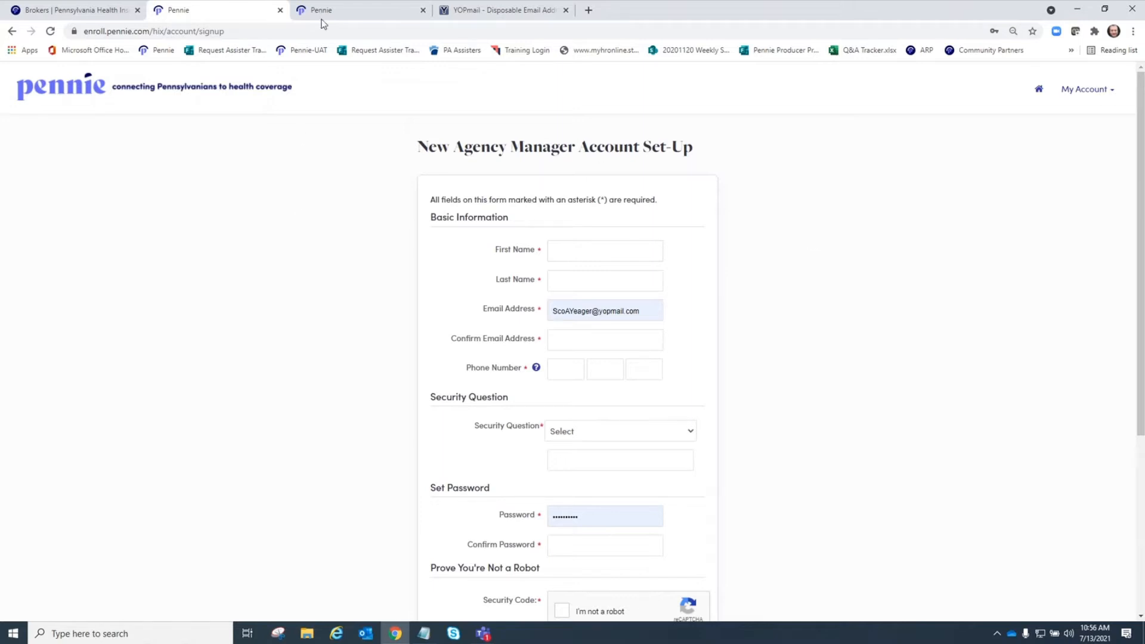
{"action": "left_click", "coordinate": [355, 10]}
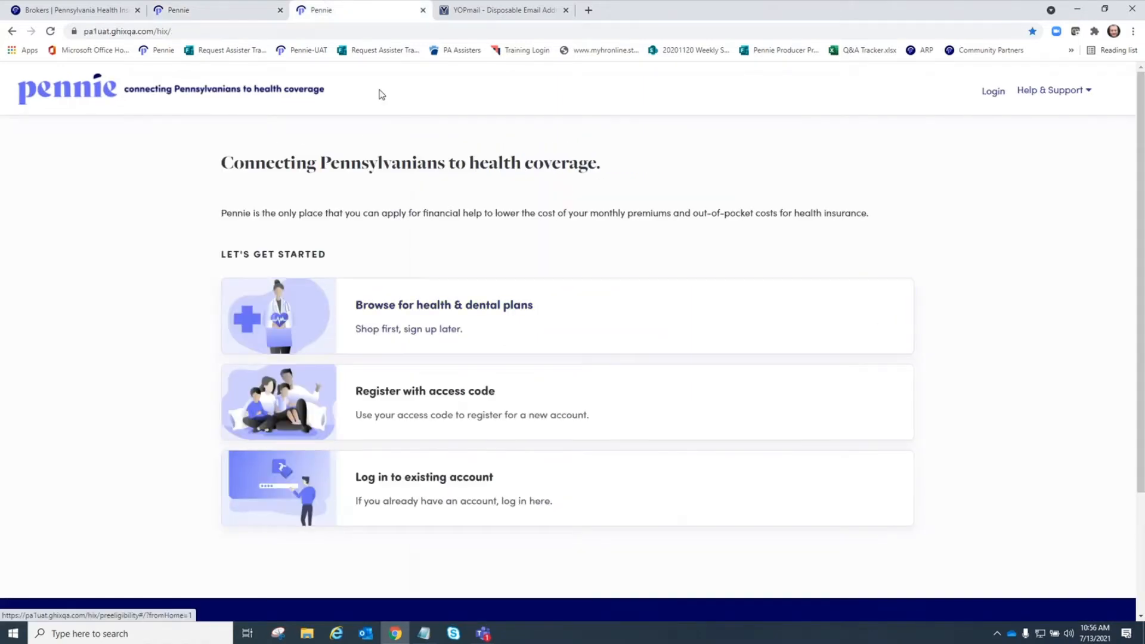
{"action": "left_click", "coordinate": [304, 50]}
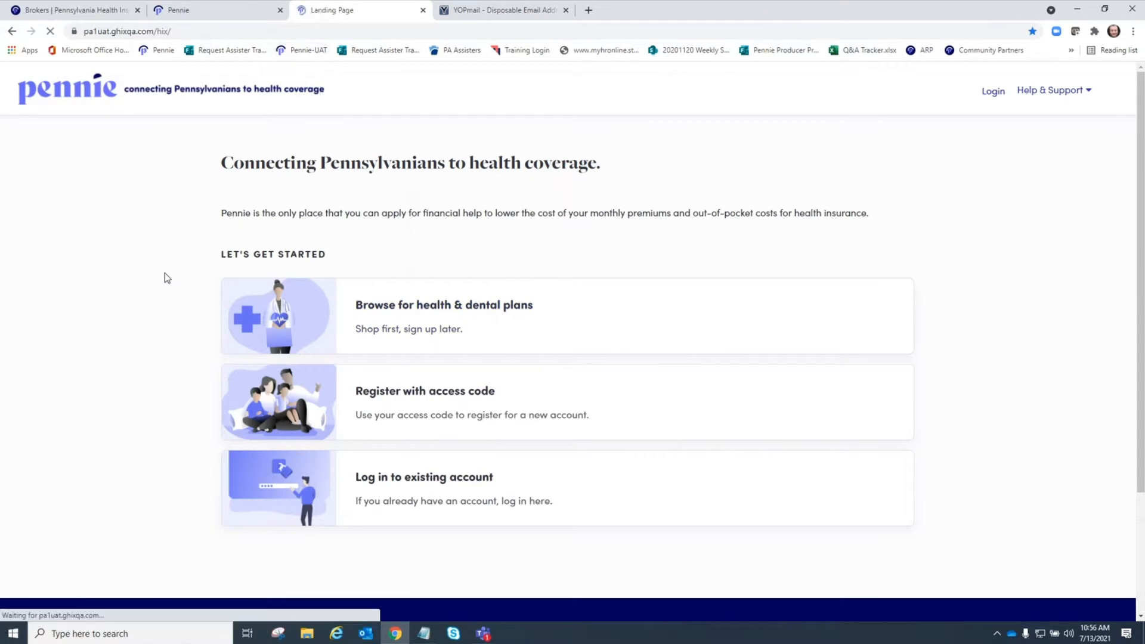
{"action": "scroll", "coordinate": [149, 327], "scroll_direction": "down", "scroll_amount": 3}
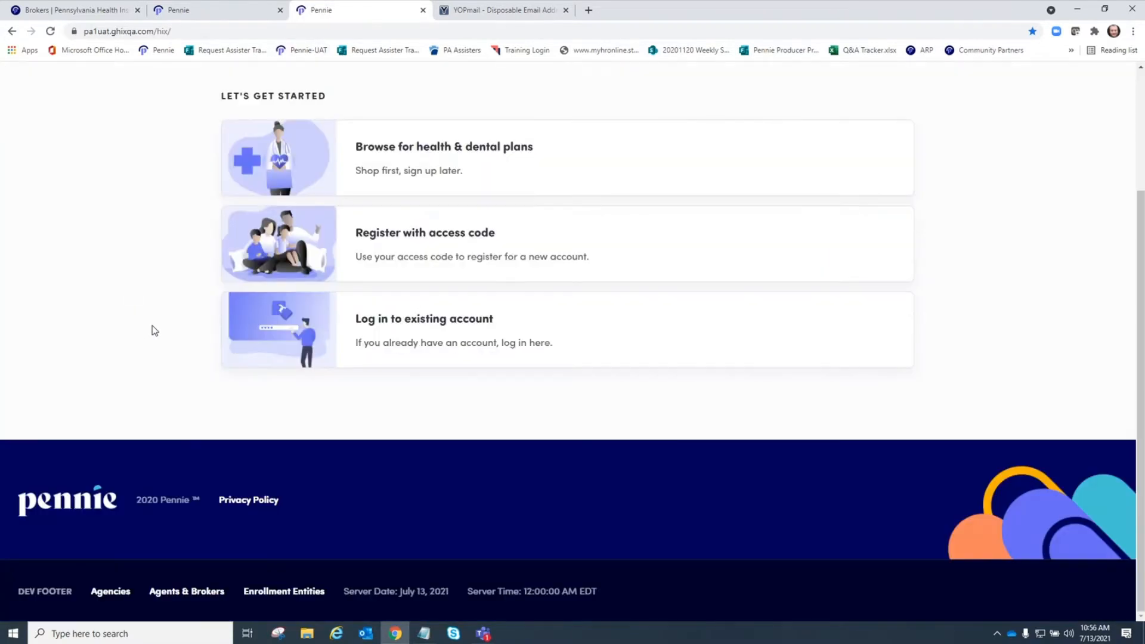
{"action": "left_click", "coordinate": [120, 594]}
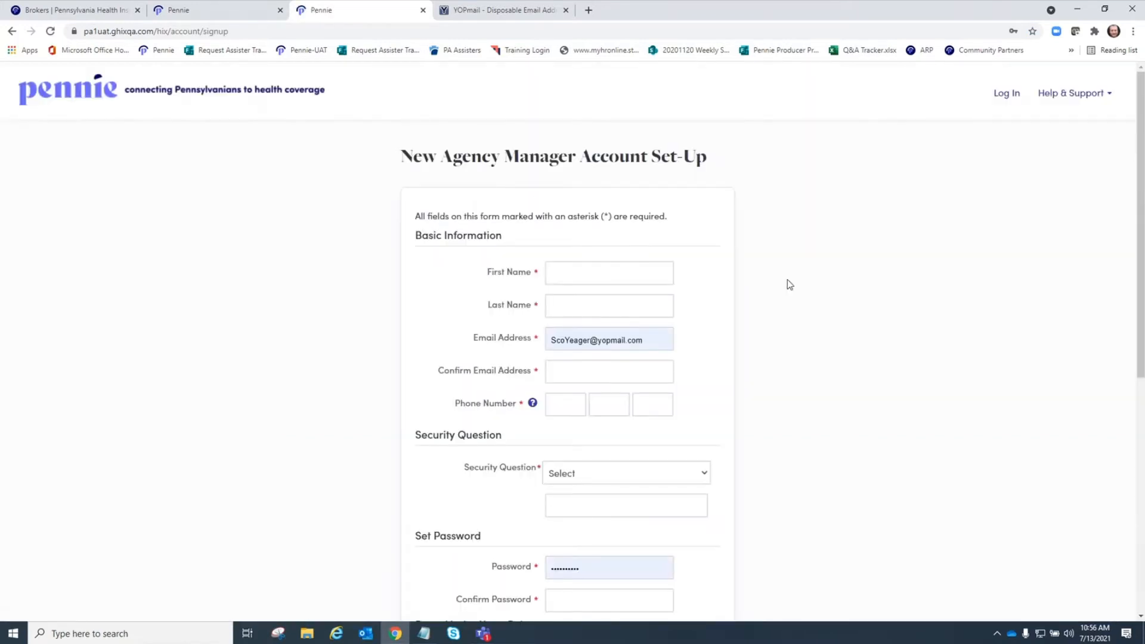
- Enter the manager's first name, last name and email address on the set-up form
{"action": "left_click", "coordinate": [636, 269]}
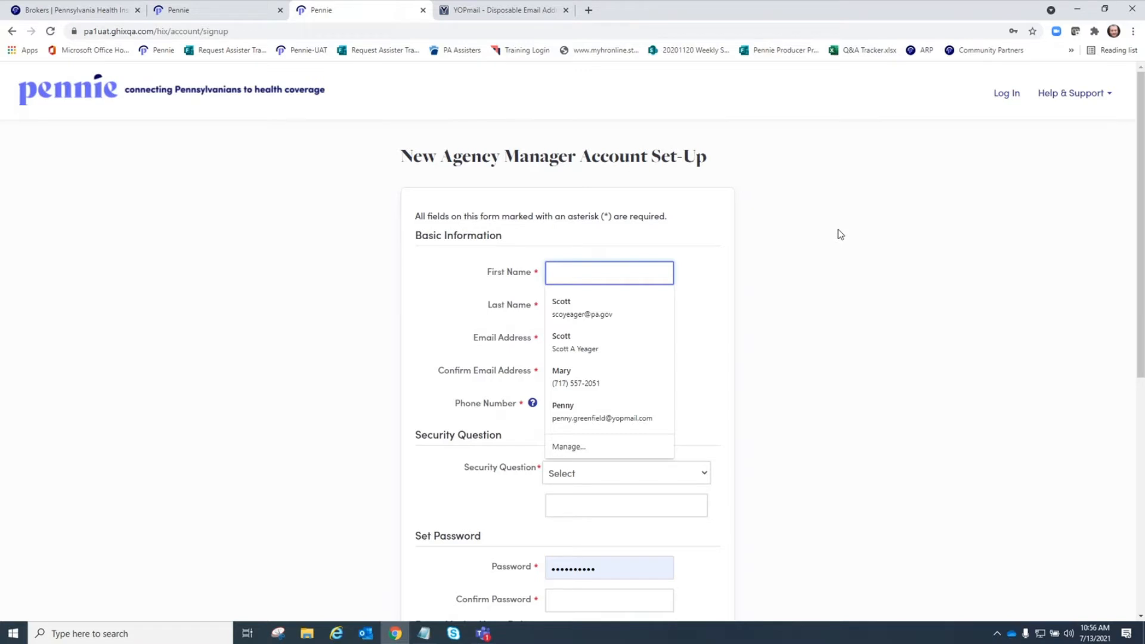
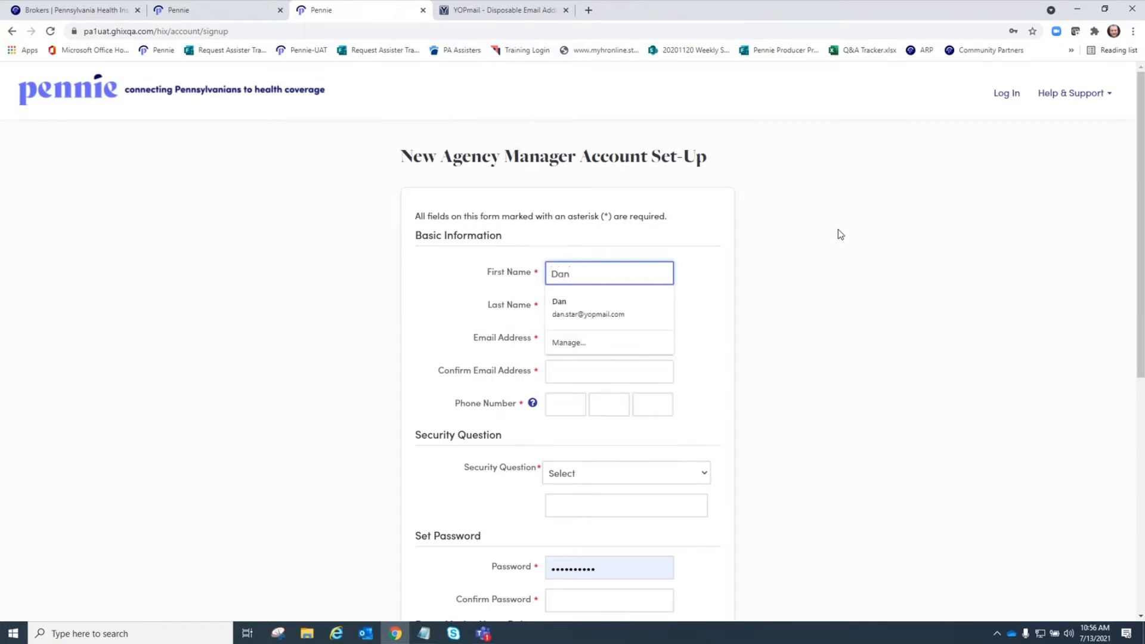
{"action": "key", "text": "Tab"}
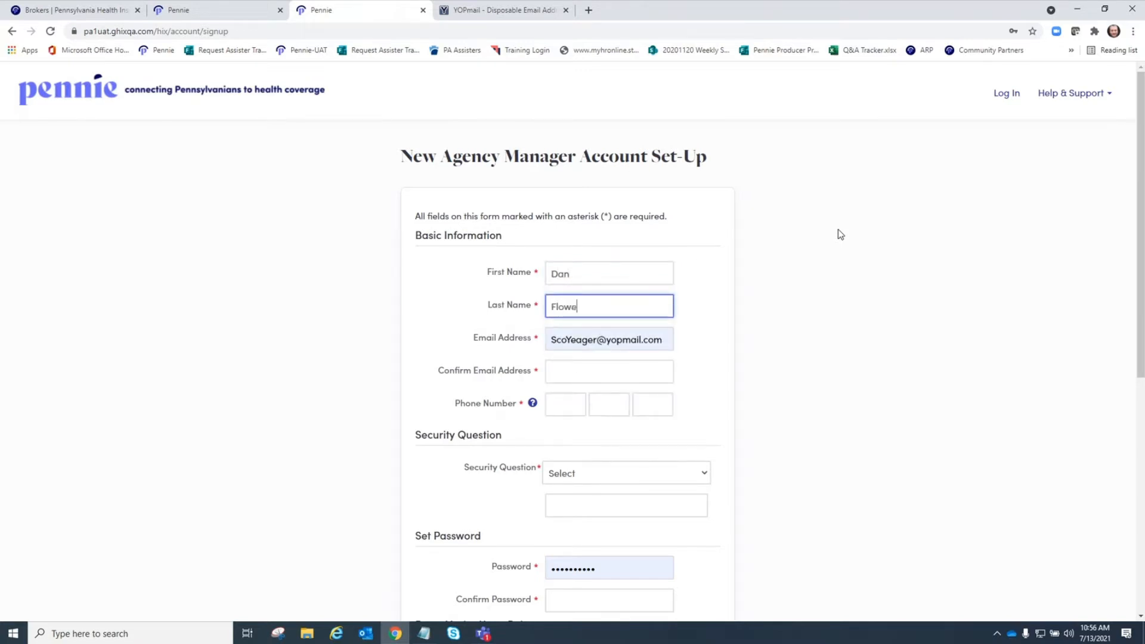
{"action": "key", "text": "Tab"}
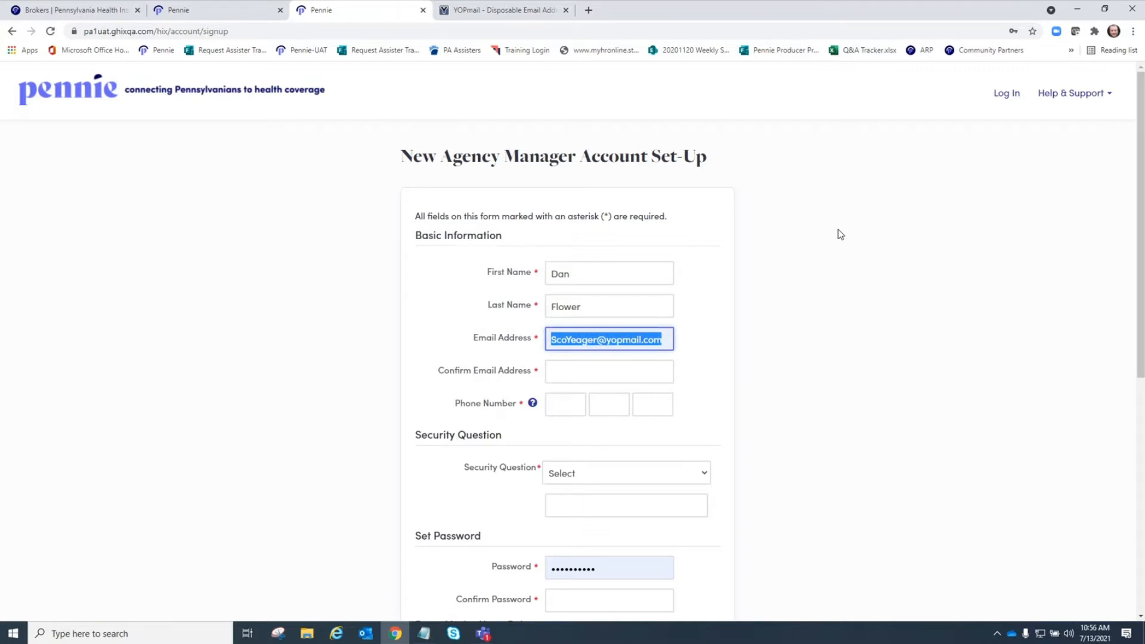
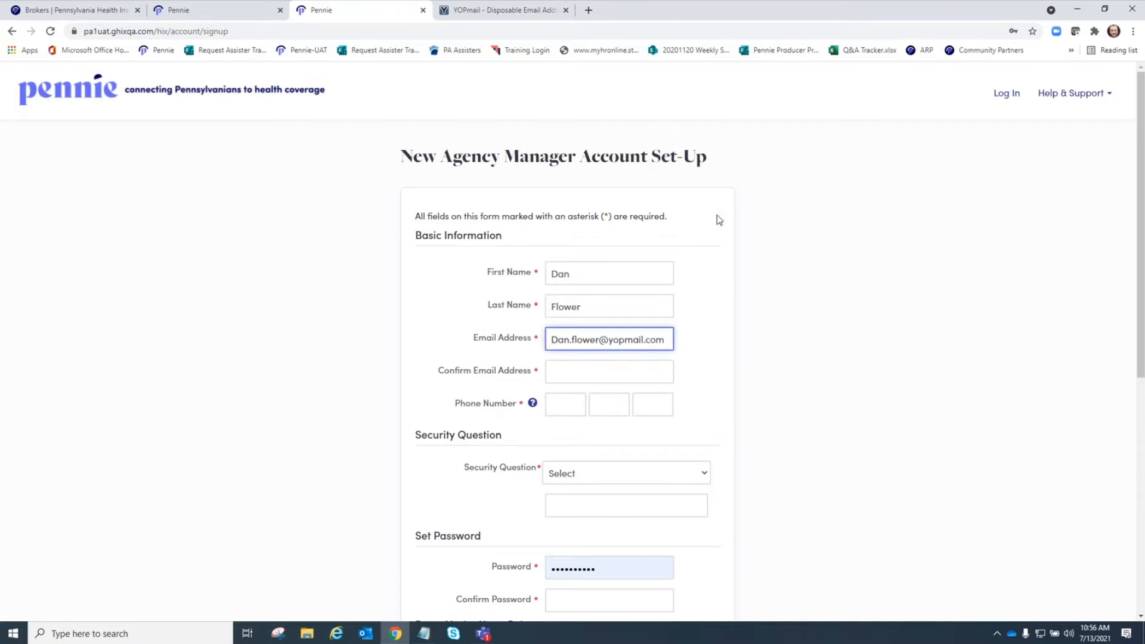
- Change the email's first letter to lowercase and paste the same address into Confirm Email Address
{"action": "left_click", "coordinate": [555, 339]}
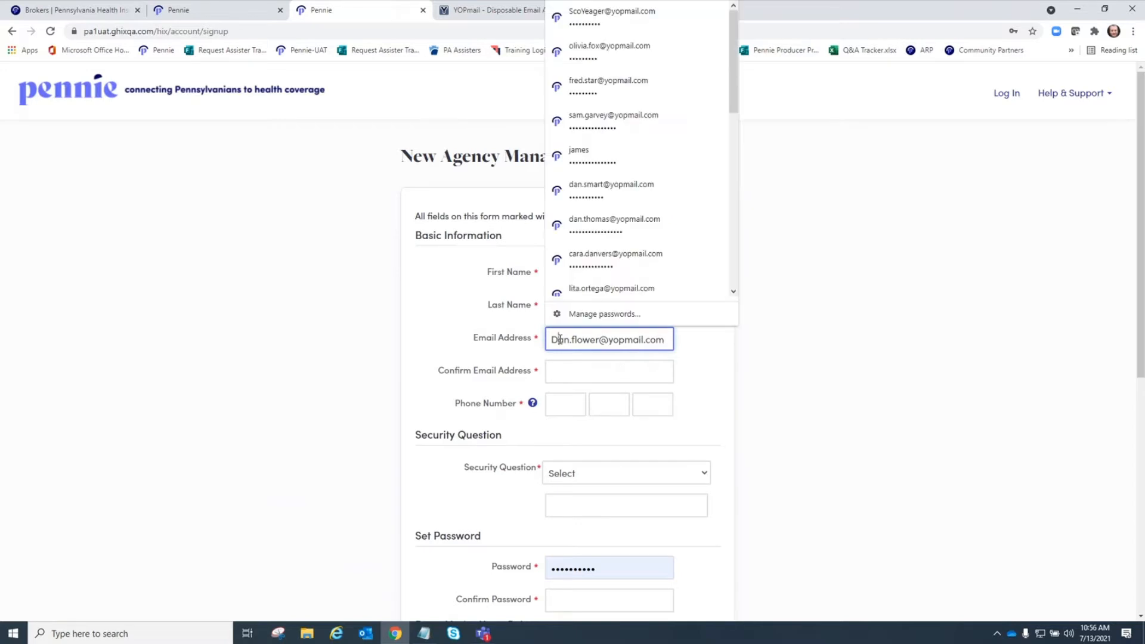
{"action": "key", "text": "BackSpace"}
{"action": "type", "text": "d"}
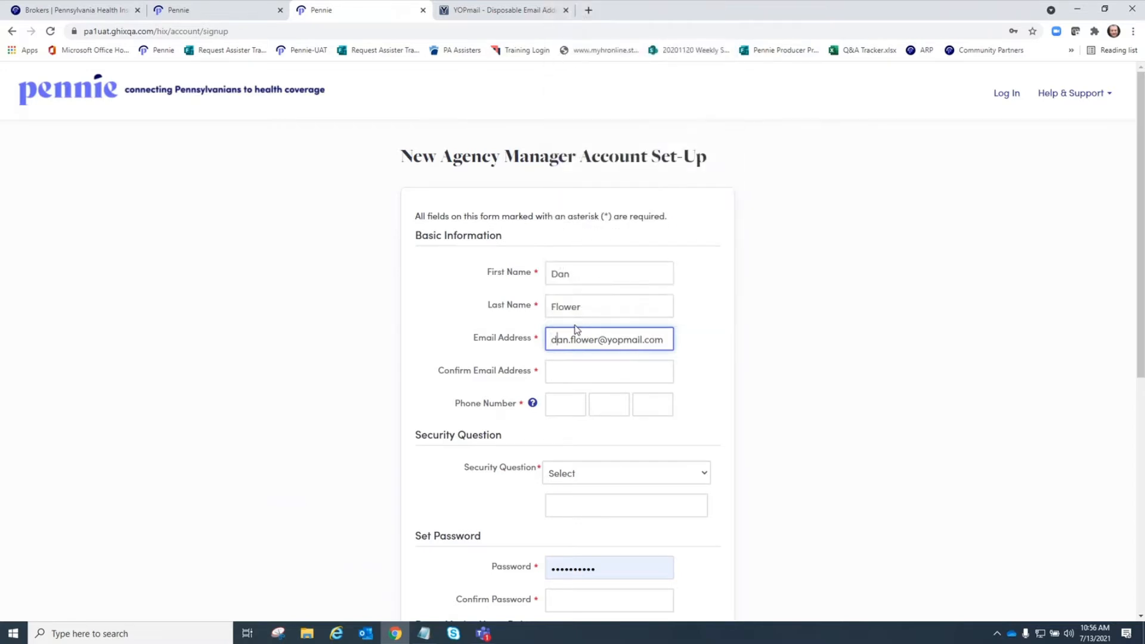
{"action": "left_click_drag", "start_coordinate": [660, 337], "coordinate": [519, 343]}
{"action": "key", "text": "ctrl+c"}
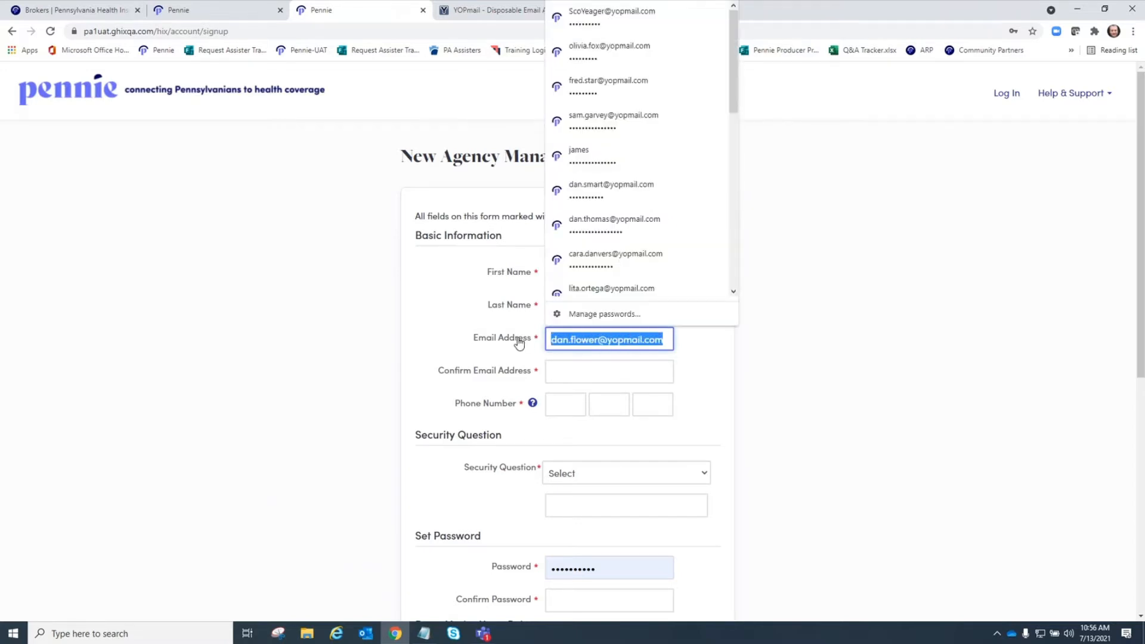
{"action": "left_click", "coordinate": [561, 376]}
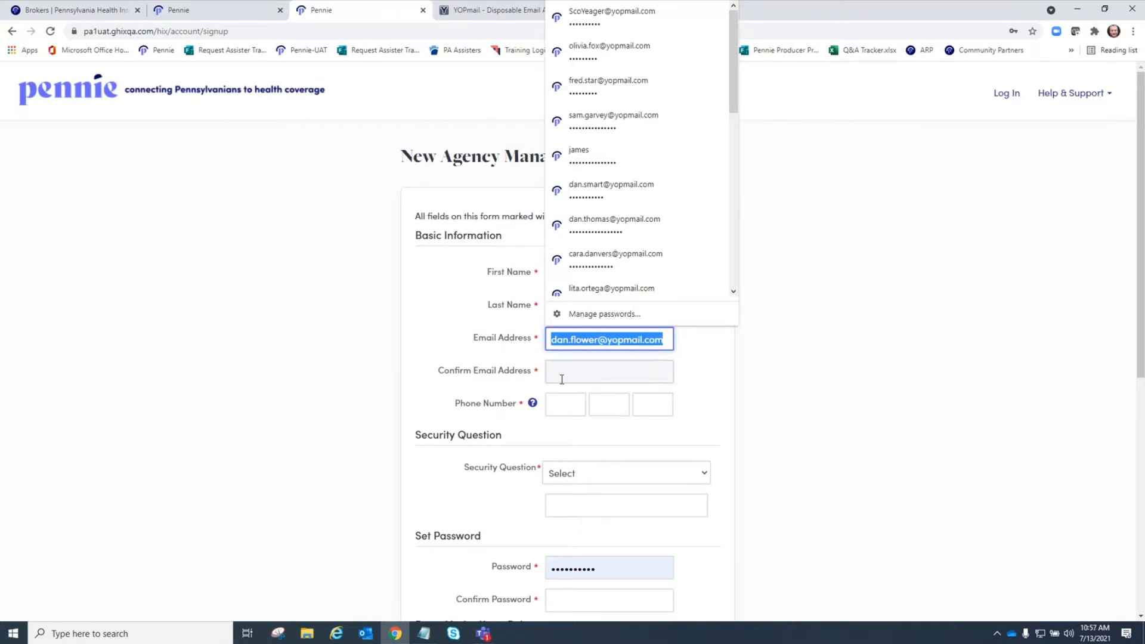
{"action": "key", "text": "ctrl+v"}
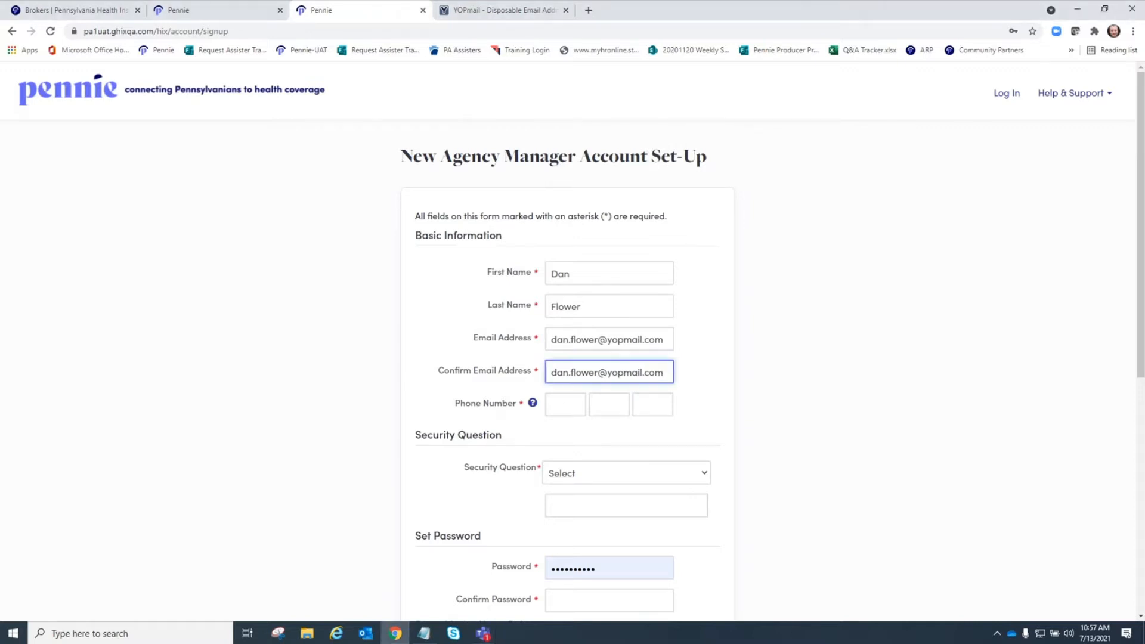
{"action": "key", "text": "alt+Tab"}
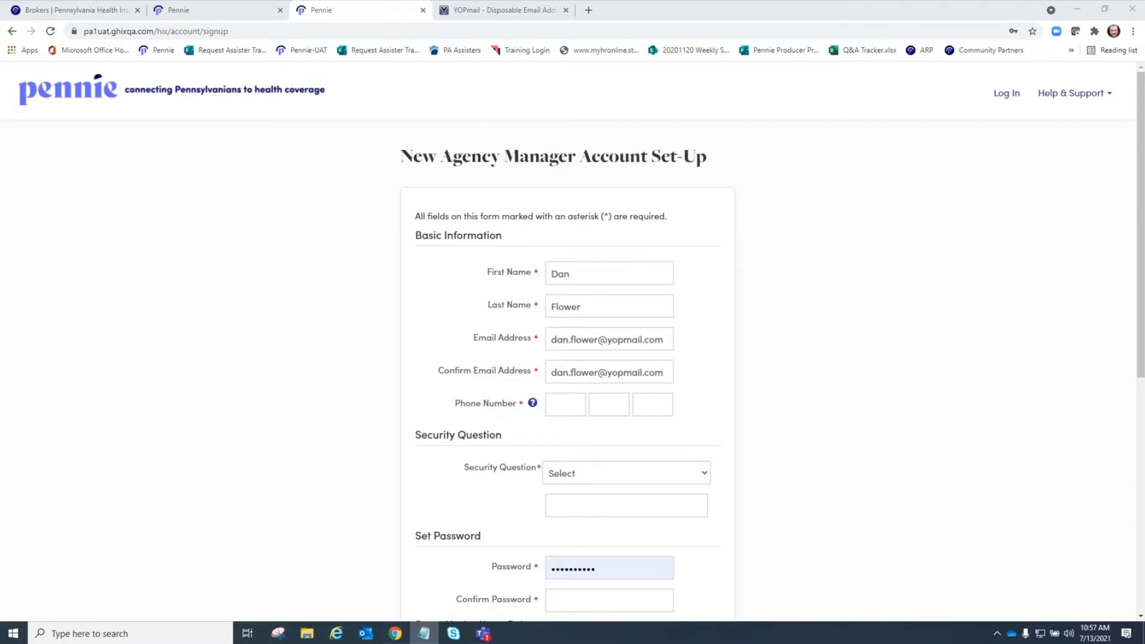
- Enter the manager's phone number: area code, then the remaining seven digits
{"action": "left_click", "coordinate": [562, 408]}
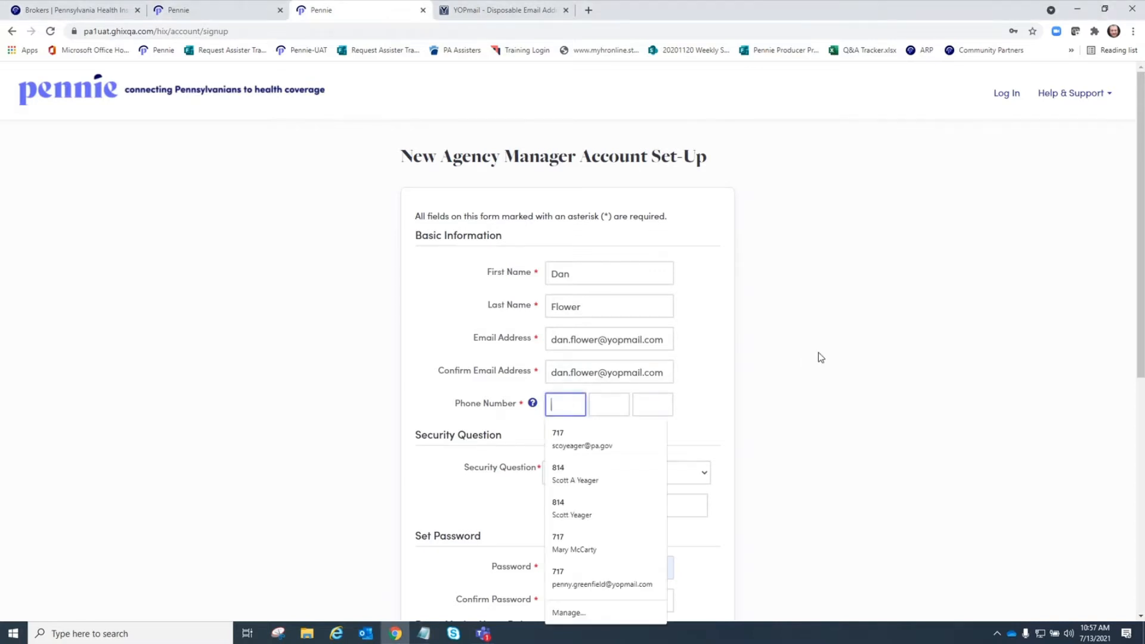
{"action": "key", "text": "Tab"}
{"action": "key", "text": "shift+Tab"}
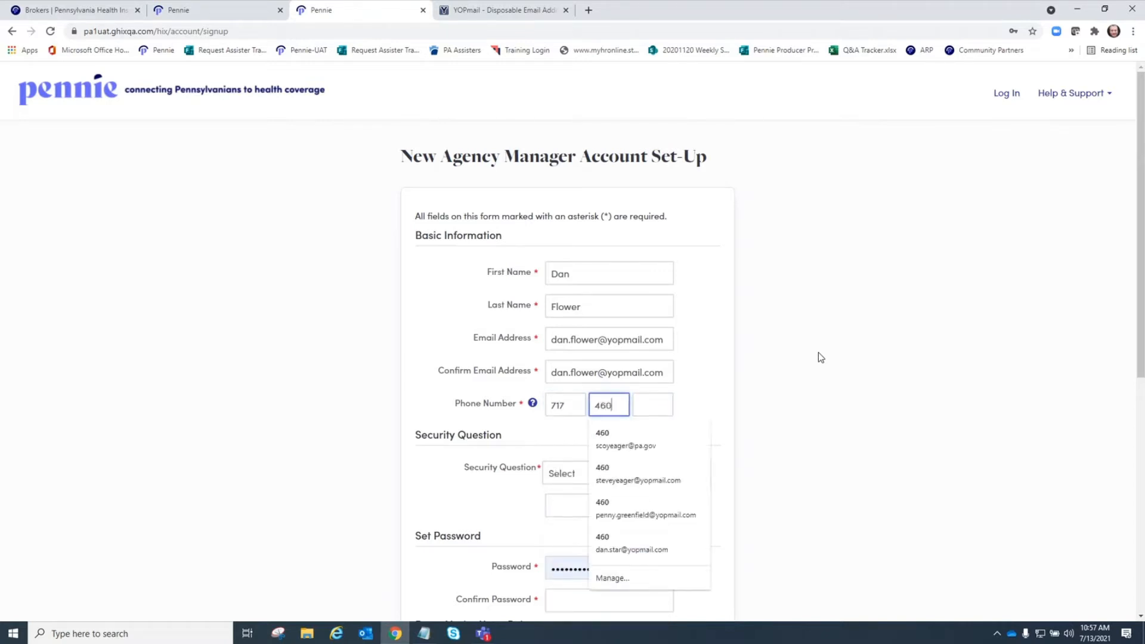
{"action": "left_click", "coordinate": [797, 359]}
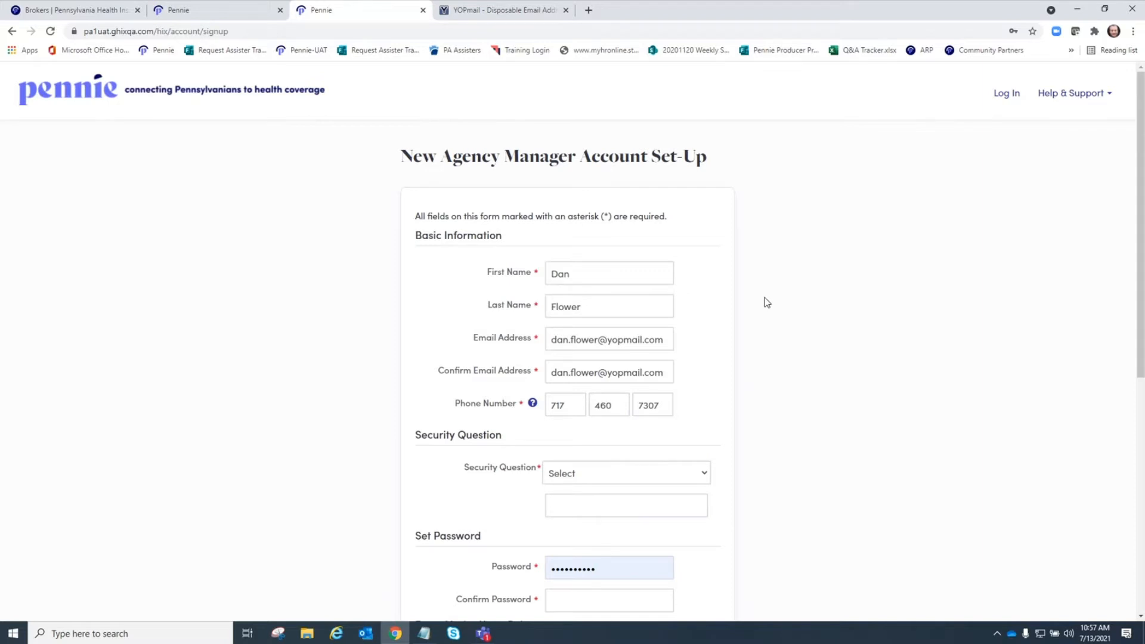
- Choose the oldest sibling's middle name security question and type its answer
{"action": "scroll", "coordinate": [765, 302], "scroll_direction": "down", "scroll_amount": 1}
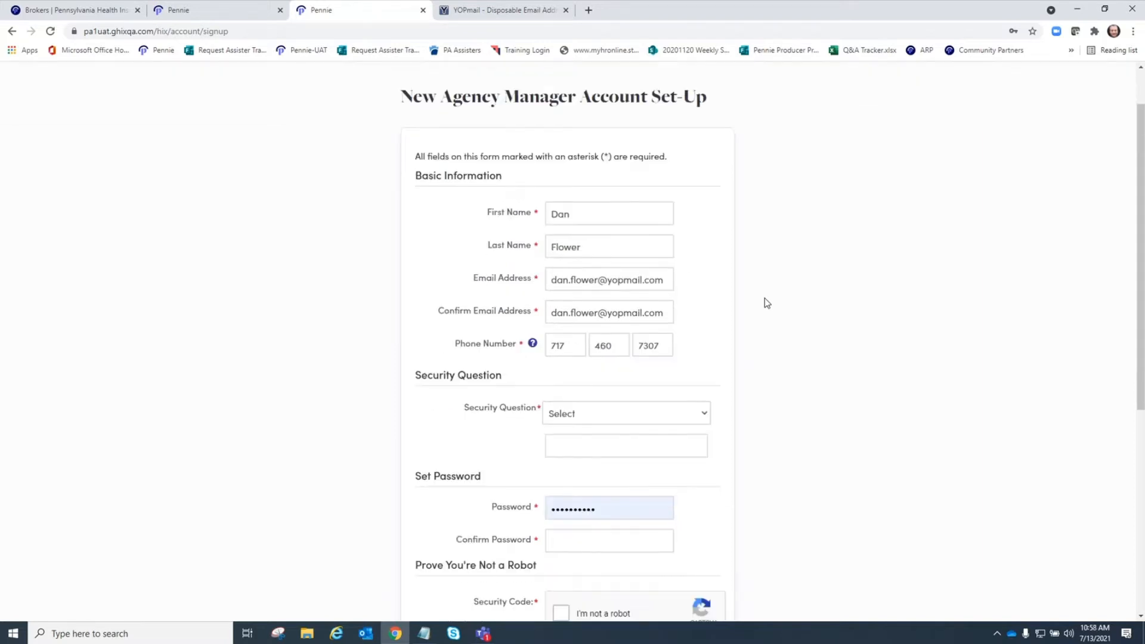
{"action": "left_click", "coordinate": [699, 413]}
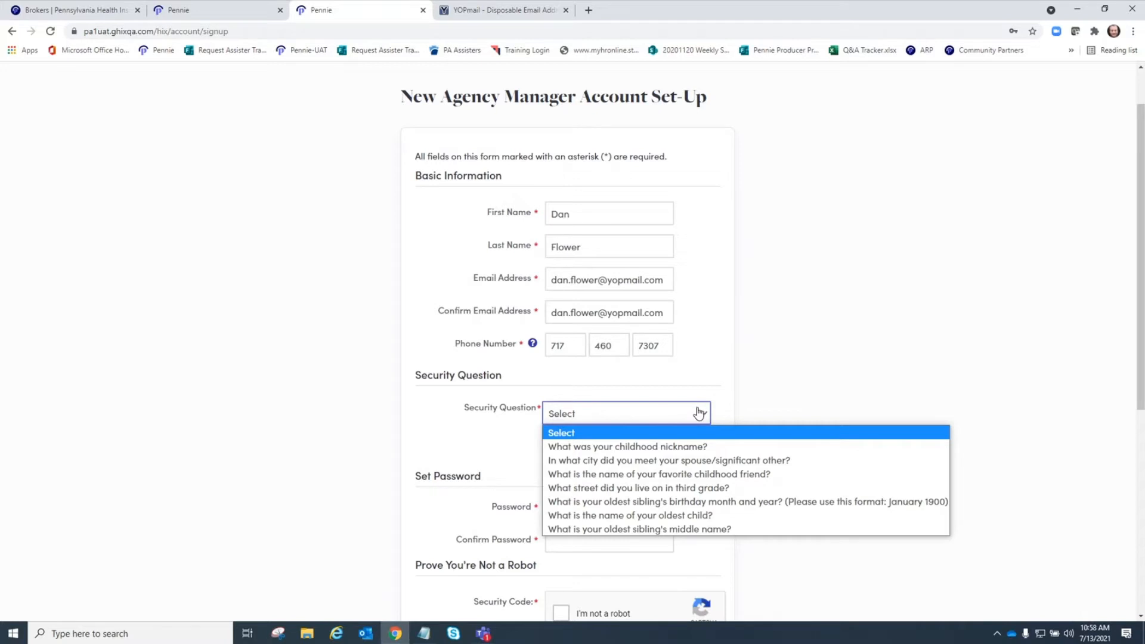
{"action": "left_click", "coordinate": [669, 529]}
{"action": "left_click", "coordinate": [608, 457]}
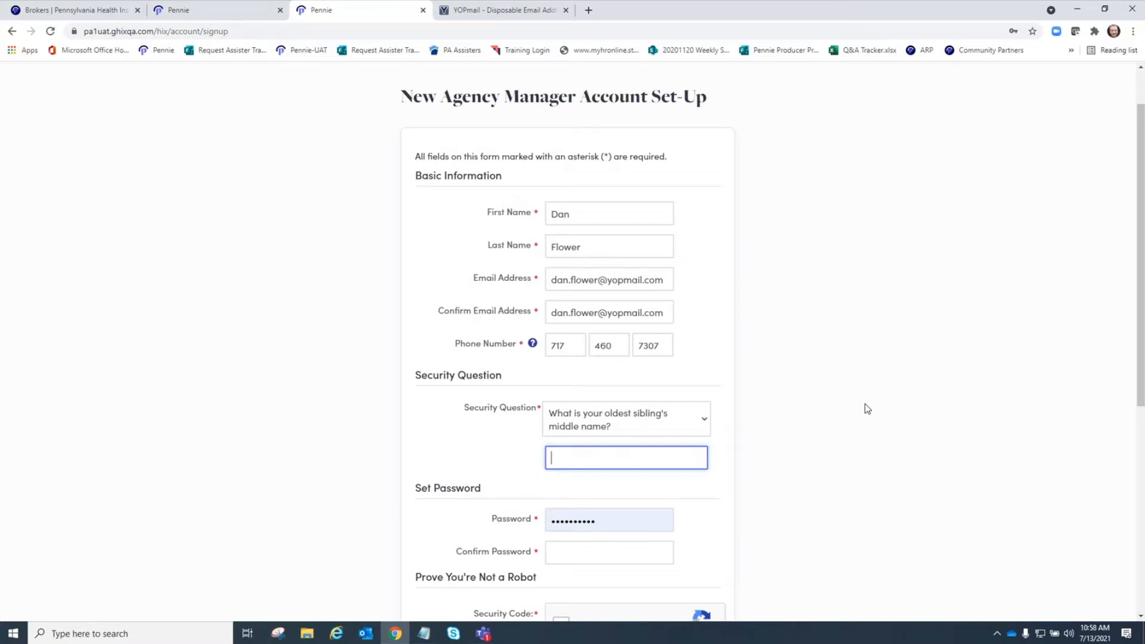
- Copy the password into Confirm Password and tick the reCAPTCHA 'not a robot' box
{"action": "scroll", "coordinate": [813, 399], "scroll_direction": "down", "scroll_amount": 4}
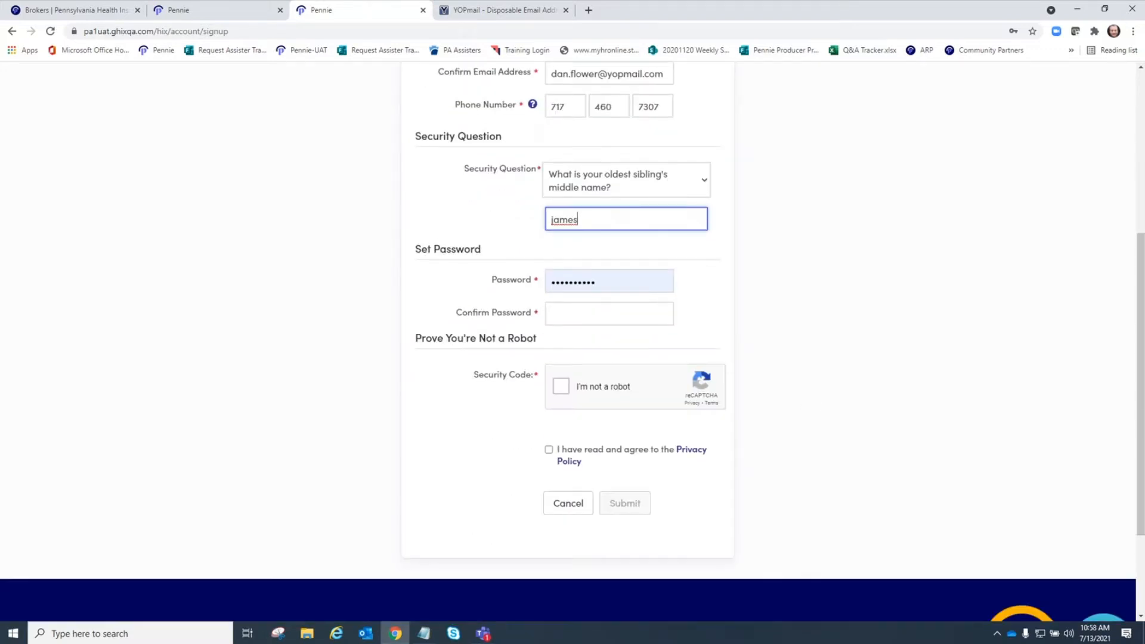
{"action": "key", "text": "alt+Tab"}
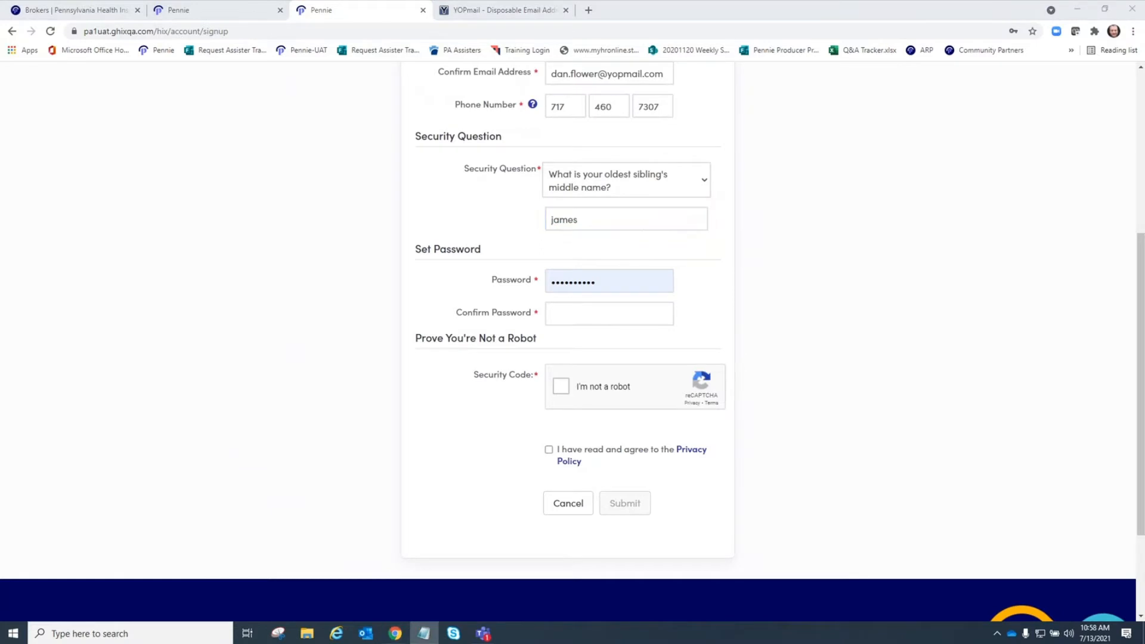
{"action": "left_click", "coordinate": [603, 286]}
{"action": "key", "text": "ctrl+a"}
{"action": "key", "text": "Escape"}
{"action": "left_click", "coordinate": [552, 314]}
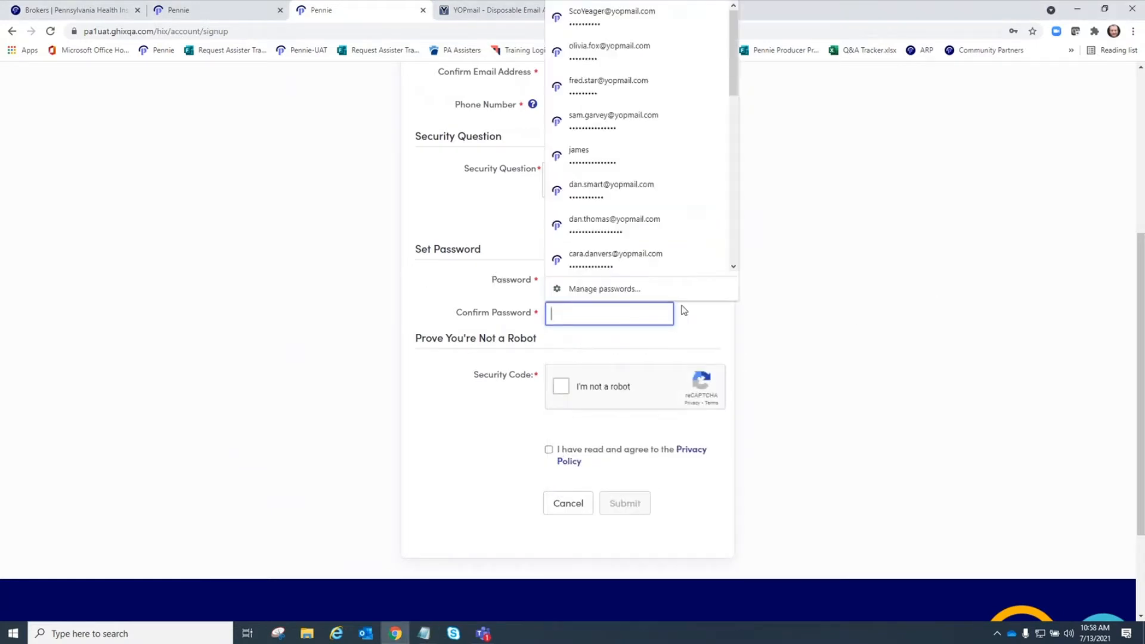
{"action": "key", "text": "ctrl+v"}
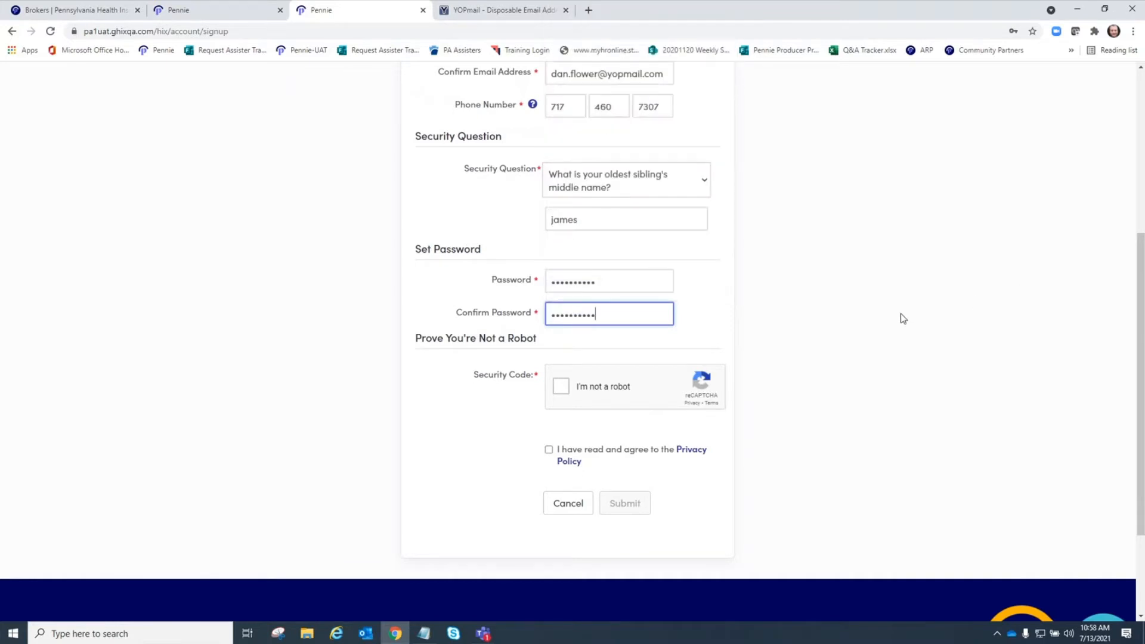
{"action": "scroll", "coordinate": [871, 313], "scroll_direction": "up", "scroll_amount": 2}
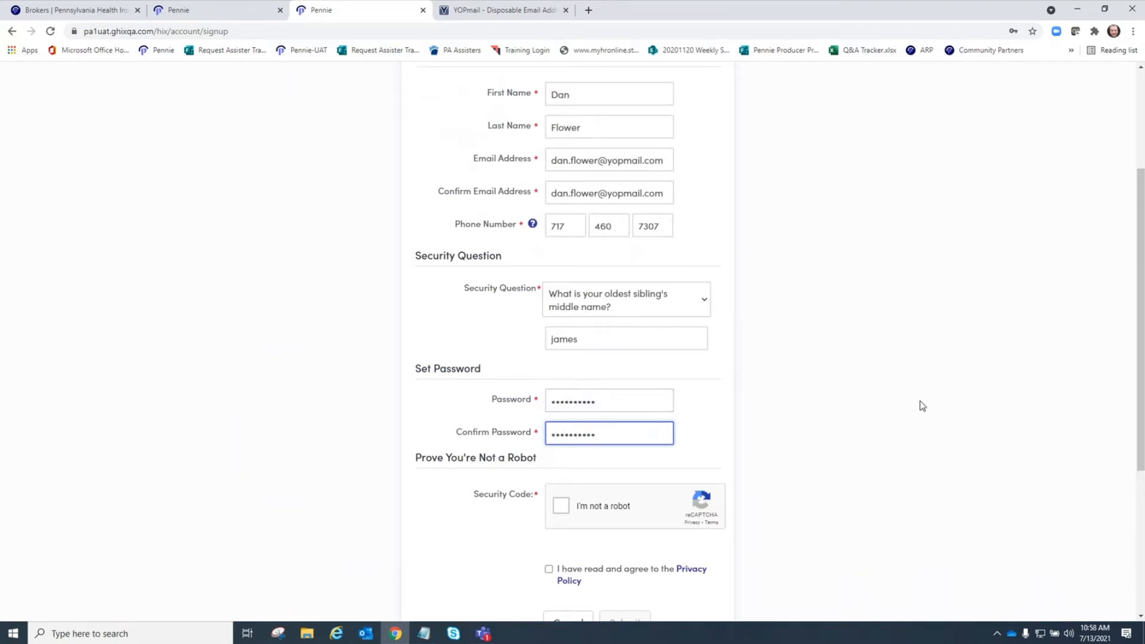
{"action": "left_click", "coordinate": [561, 506]}
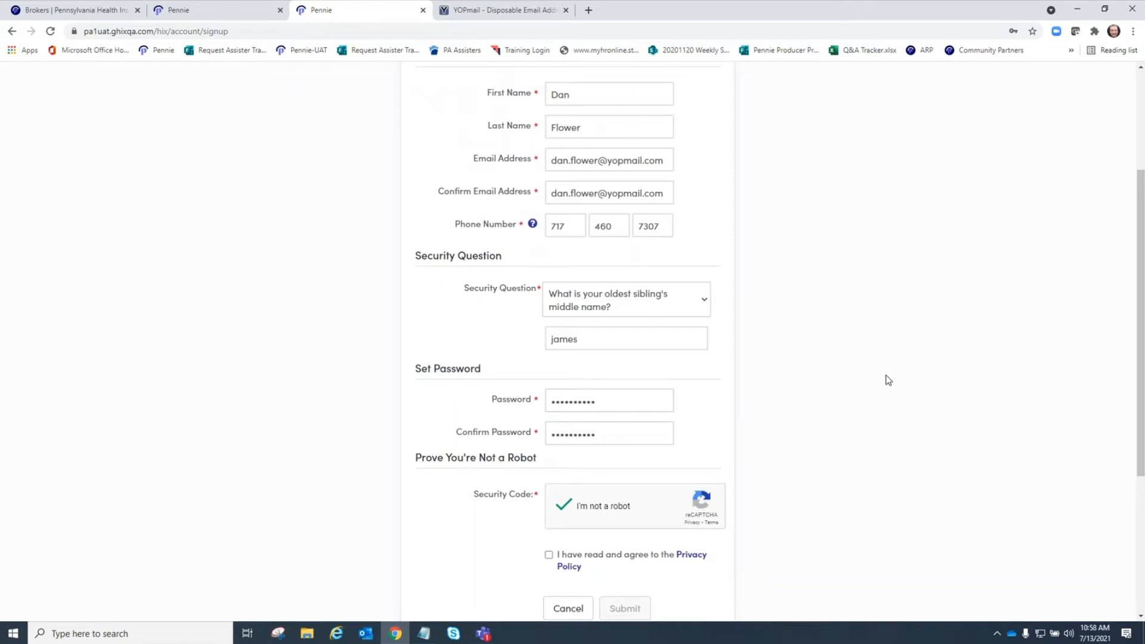
{"action": "scroll", "coordinate": [888, 380], "scroll_direction": "down", "scroll_amount": 4}
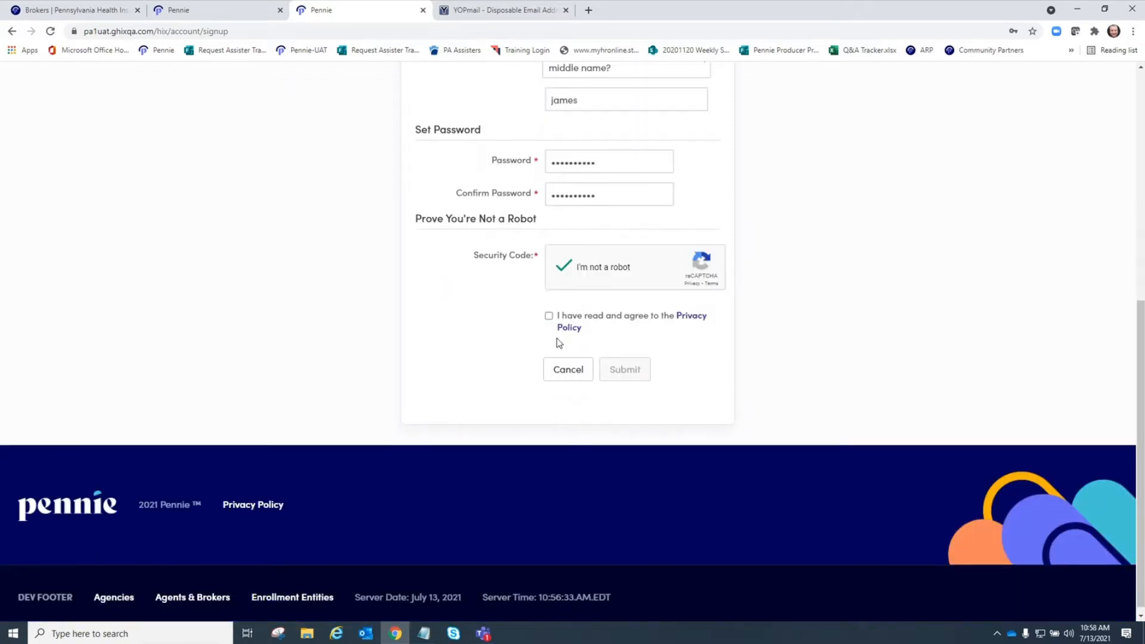
- Read through the Privacy Policy in its new tab, then return to the sign-up tab
{"action": "left_click", "coordinate": [690, 316]}
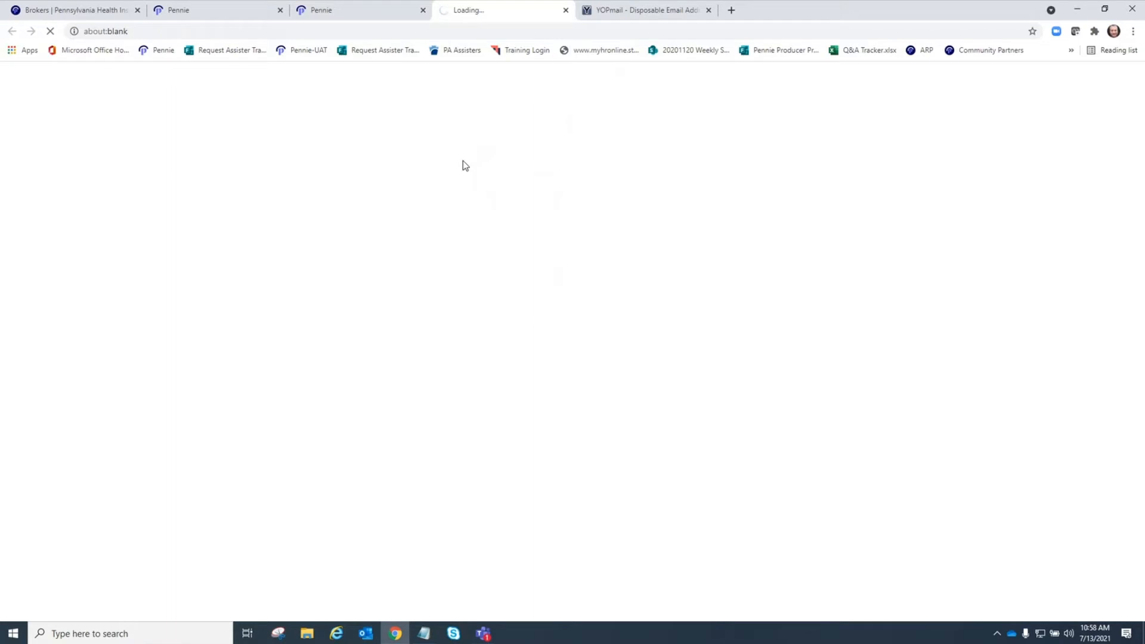
{"action": "scroll", "coordinate": [488, 288], "scroll_direction": "down", "scroll_amount": 6}
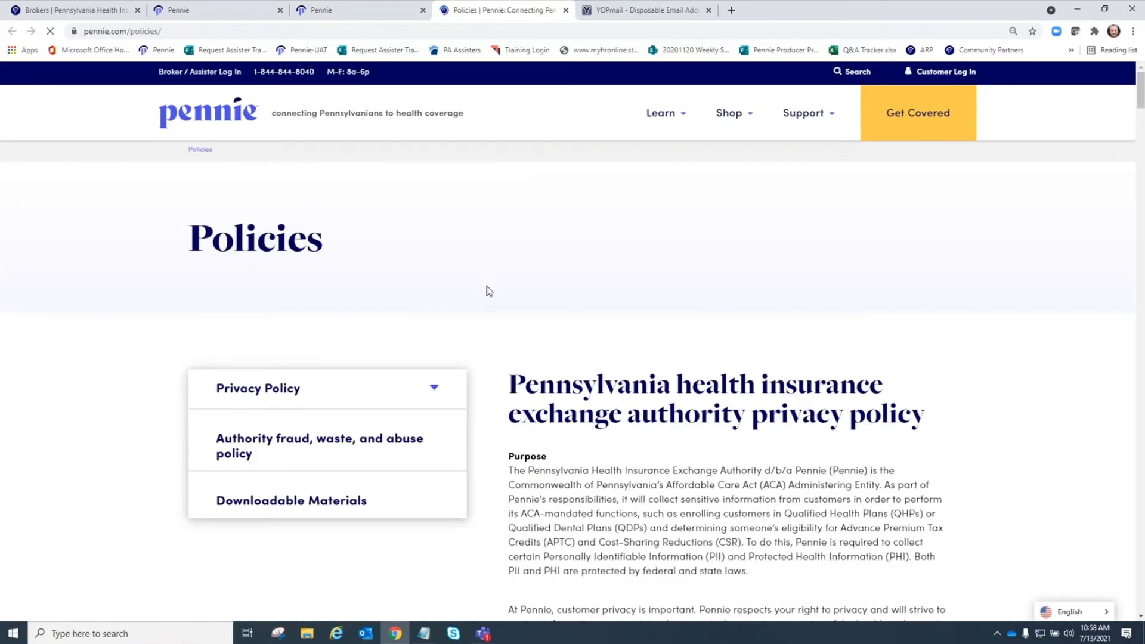
{"action": "scroll", "coordinate": [745, 507], "scroll_direction": "down", "scroll_amount": 12}
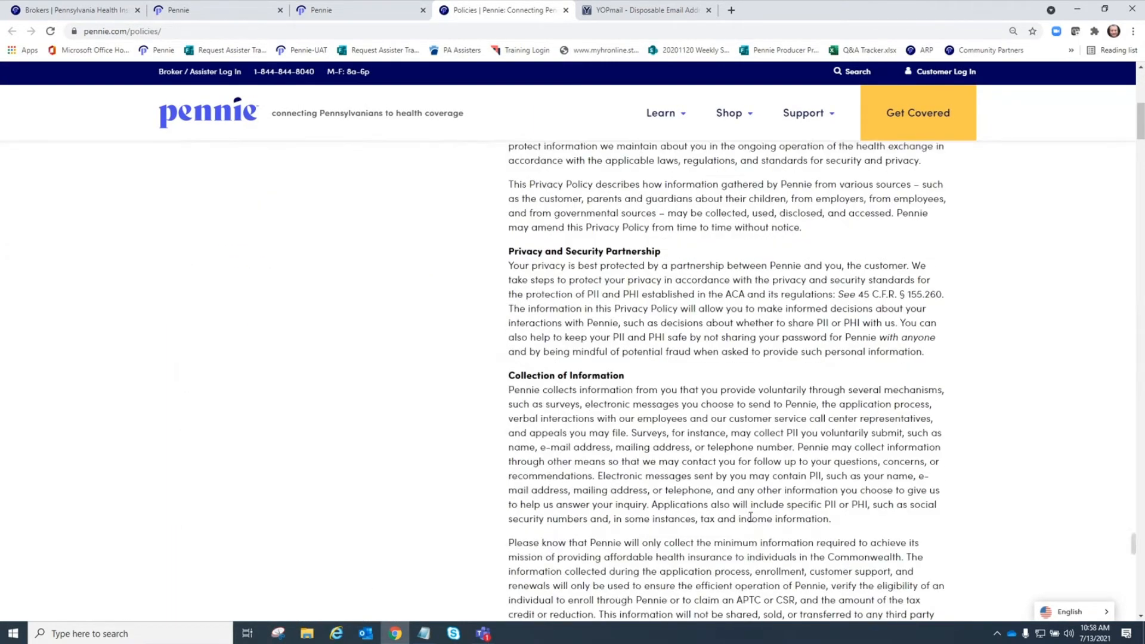
{"action": "scroll", "coordinate": [737, 484], "scroll_direction": "down", "scroll_amount": 5}
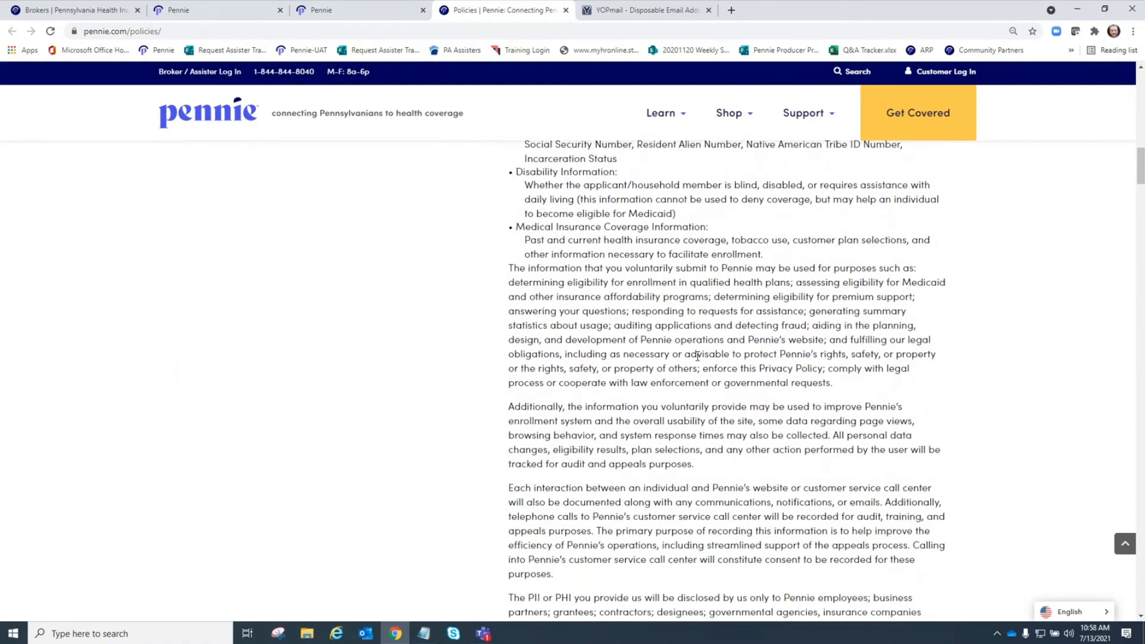
{"action": "scroll", "coordinate": [698, 354], "scroll_direction": "up", "scroll_amount": 20}
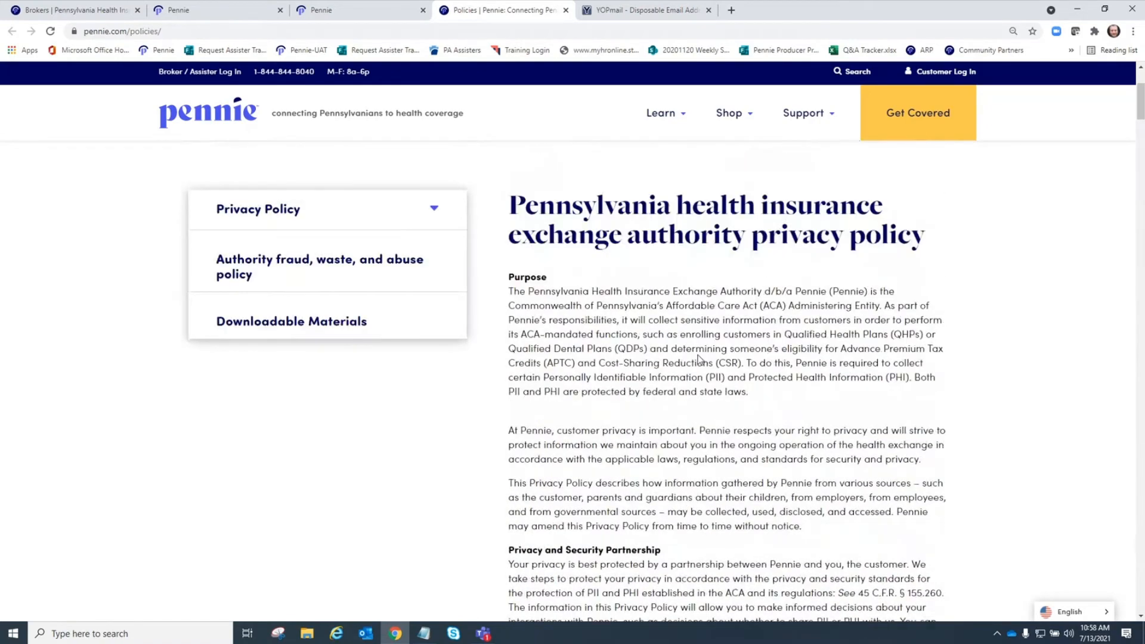
{"action": "scroll", "coordinate": [568, 346], "scroll_direction": "up", "scroll_amount": 3}
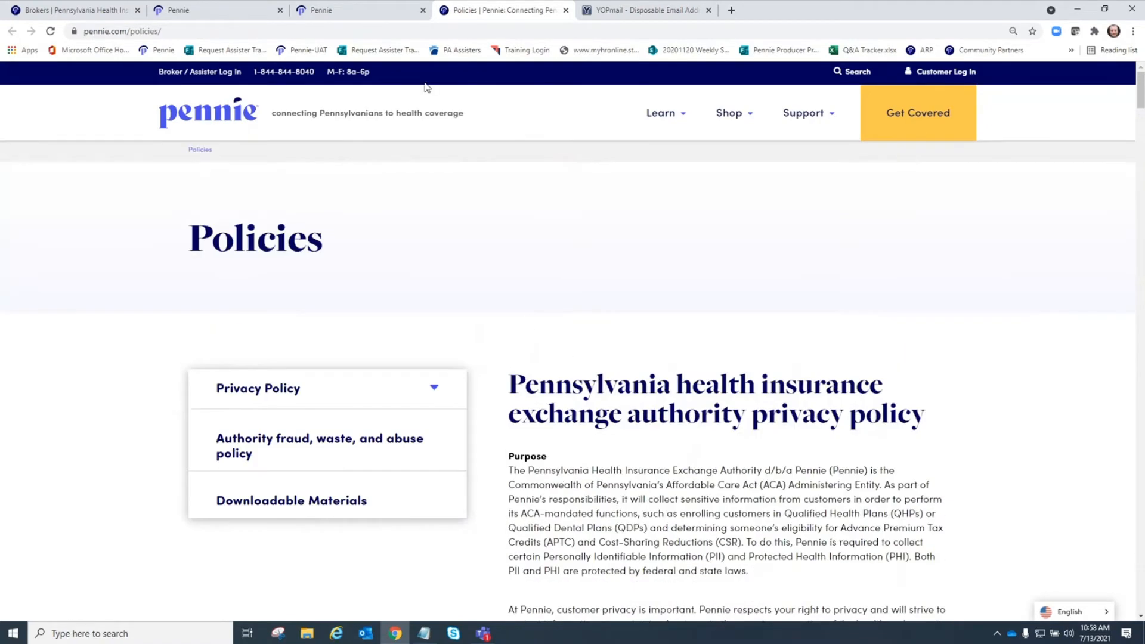
{"action": "left_click", "coordinate": [365, 11]}
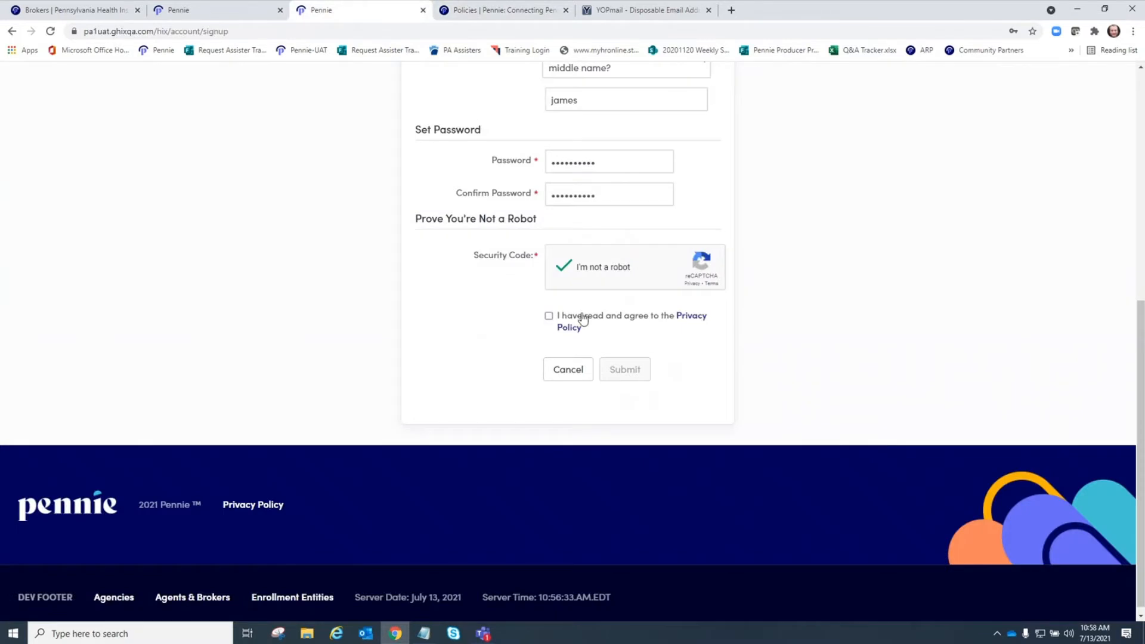
- Agree to the Privacy Policy, submit the agency manager sign-up, and save the login in the browser
{"action": "left_click", "coordinate": [549, 316]}
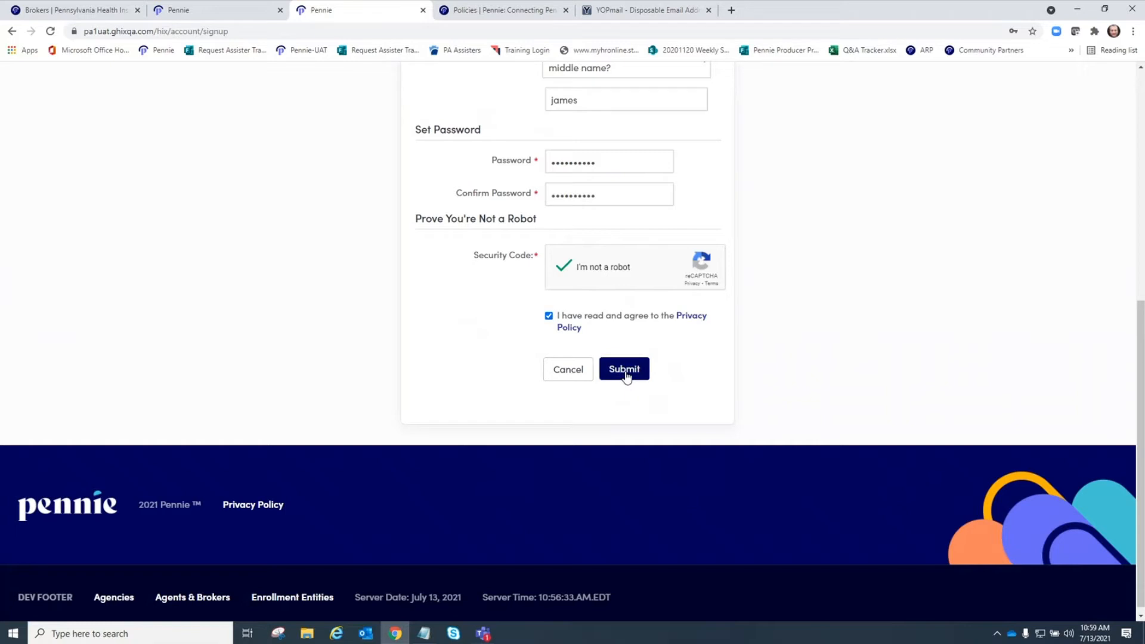
{"action": "left_click", "coordinate": [625, 376]}
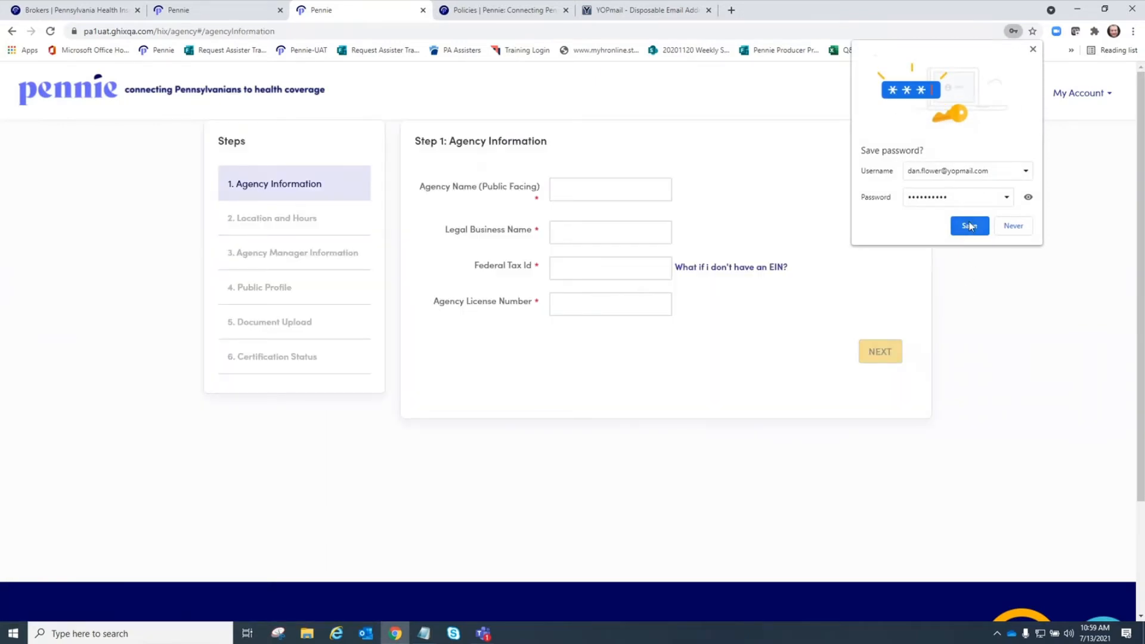
{"action": "left_click", "coordinate": [970, 227]}
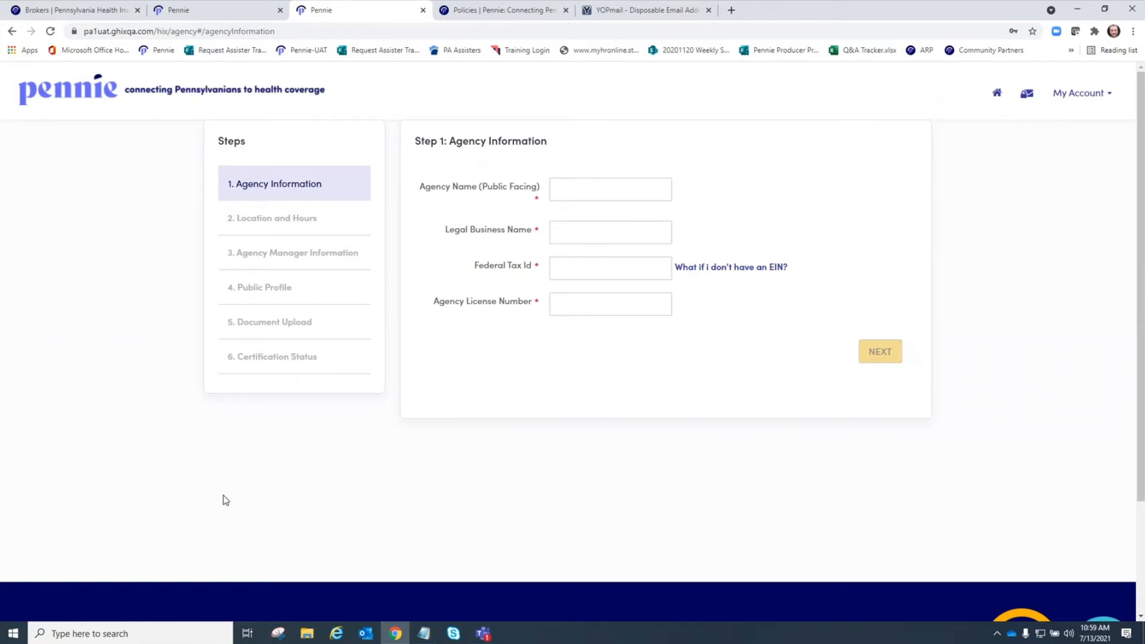
- Enter agency name 'Bright Light Insurance', legal name 'Bright Light Insurance, LLC', and view the no-EIN help
{"action": "left_click", "coordinate": [588, 189]}
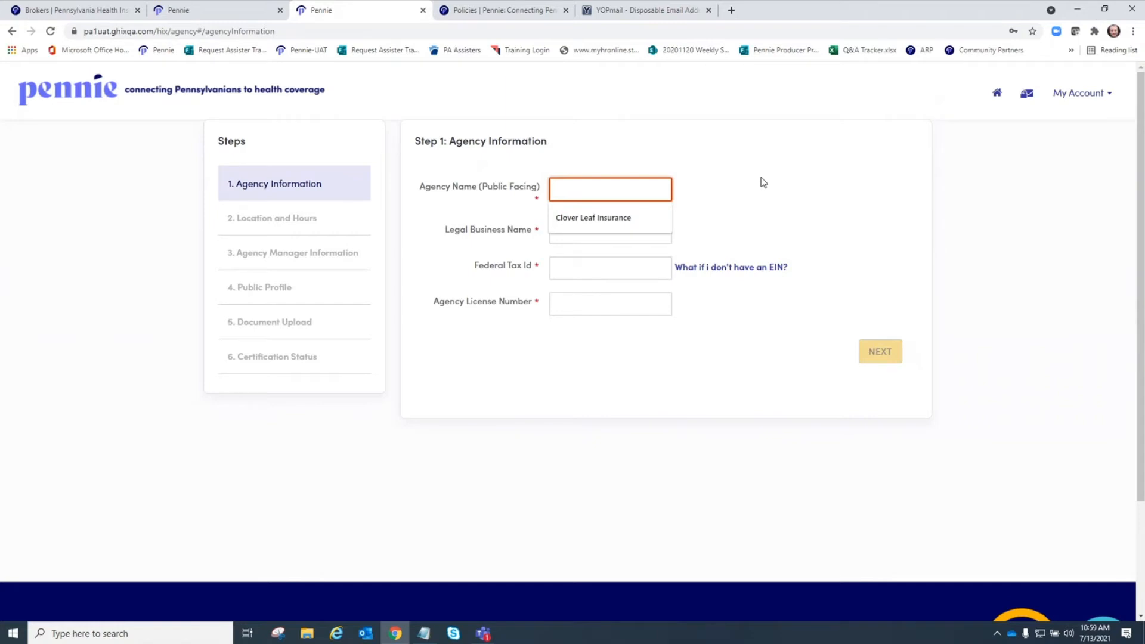
{"action": "type", "text": "Bright"}
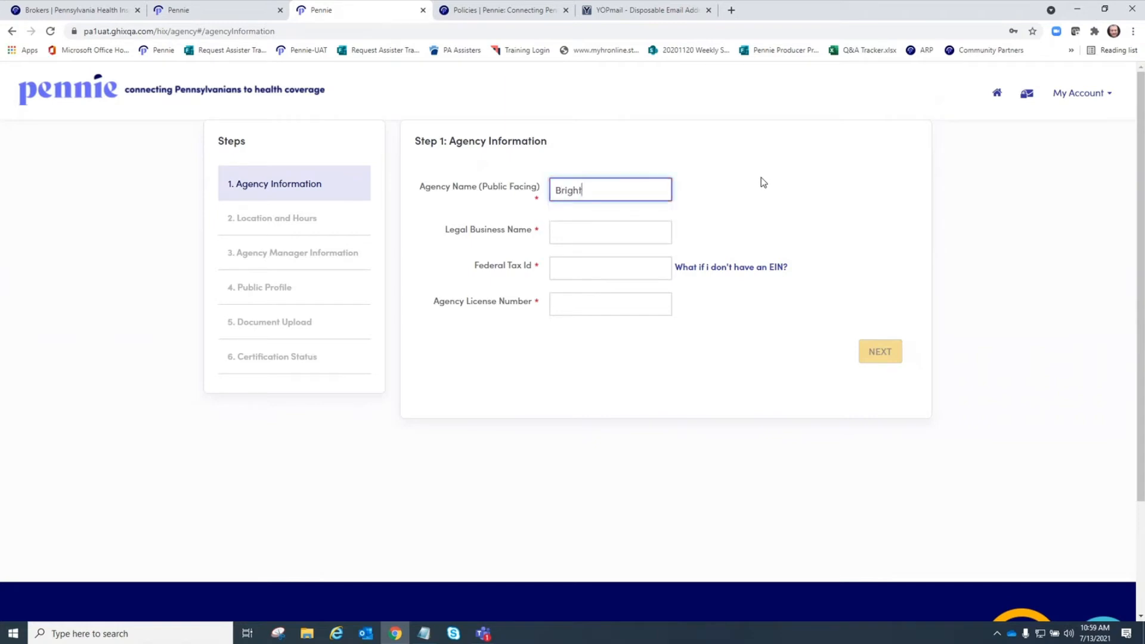
{"action": "type", "text": " Light Insurance"}
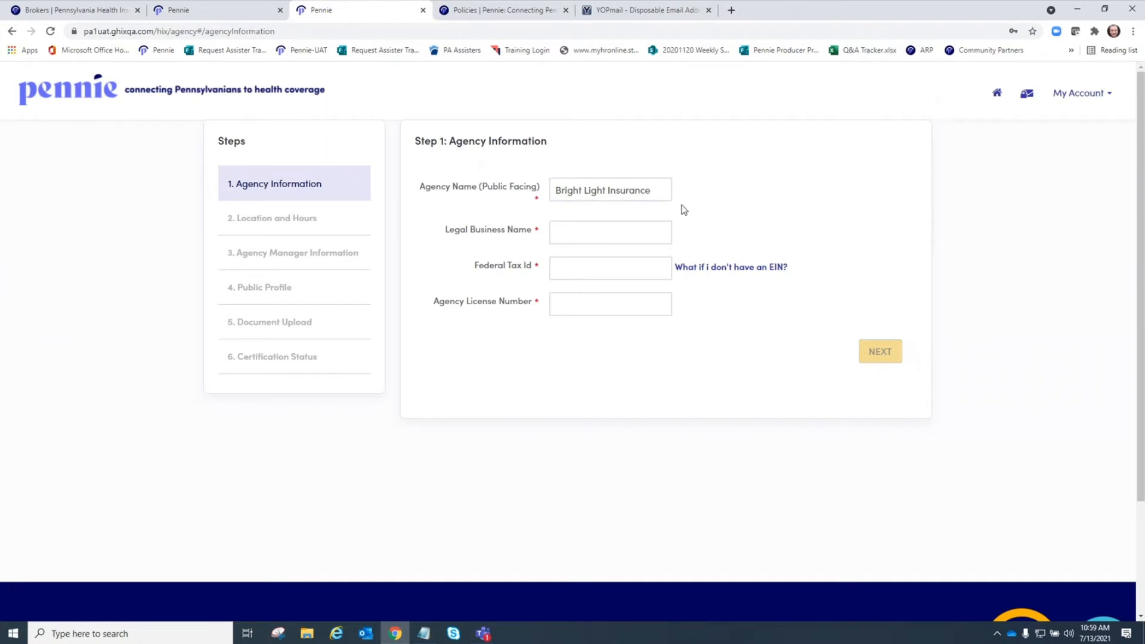
{"action": "left_click_drag", "start_coordinate": [662, 190], "coordinate": [551, 190]}
{"action": "key", "text": "ctrl+c"}
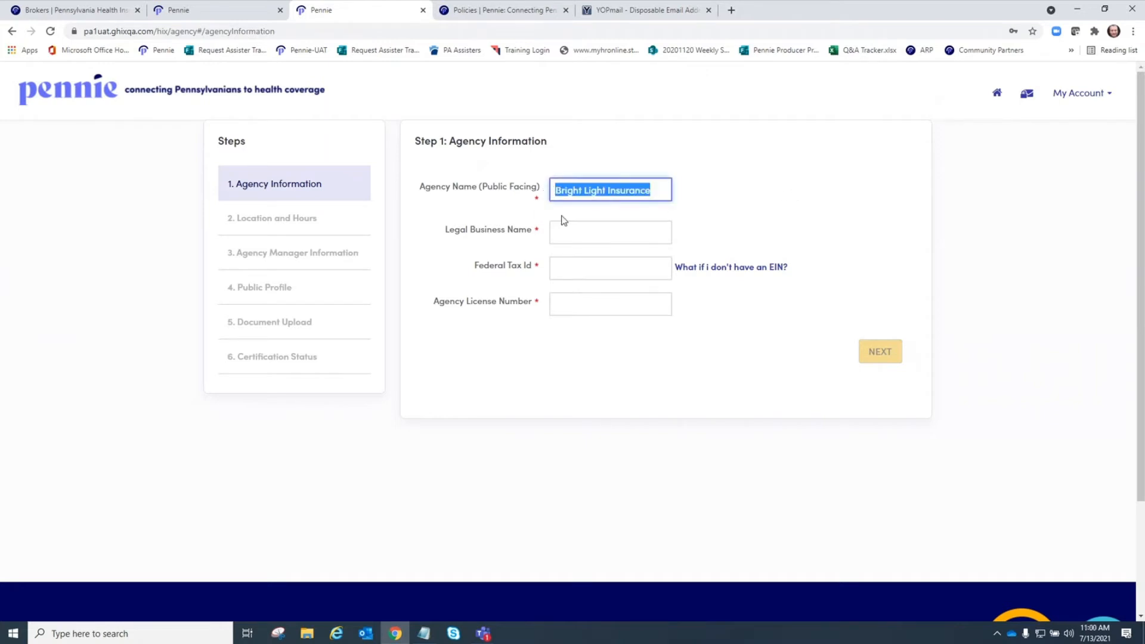
{"action": "left_click", "coordinate": [570, 235]}
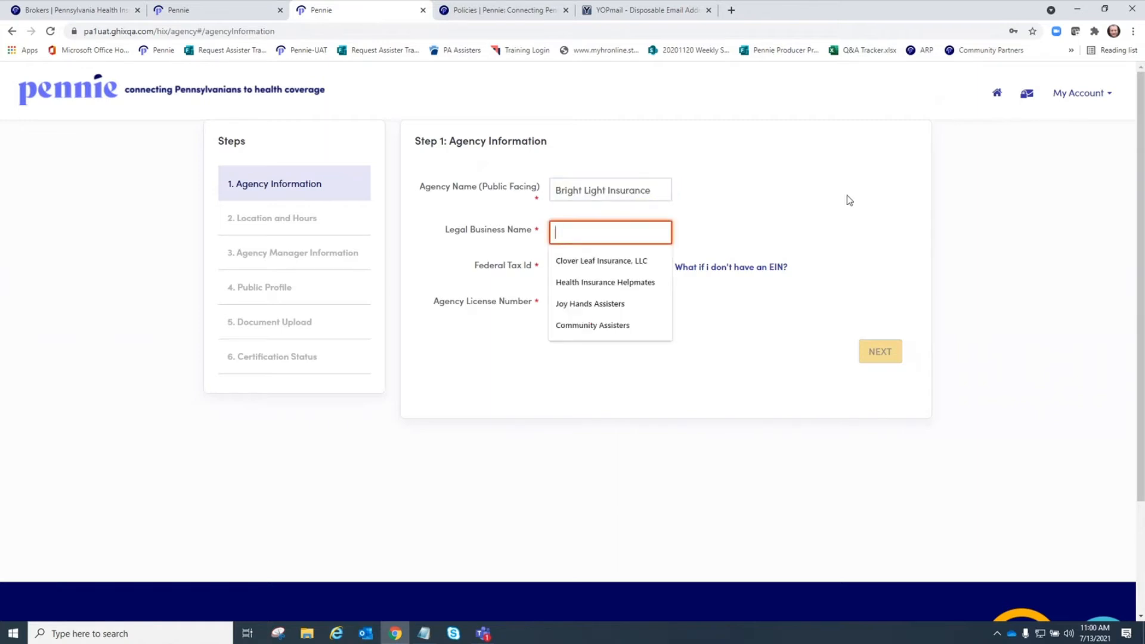
{"action": "key", "text": "ctrl+v"}
{"action": "type", "text": ", LLC"}
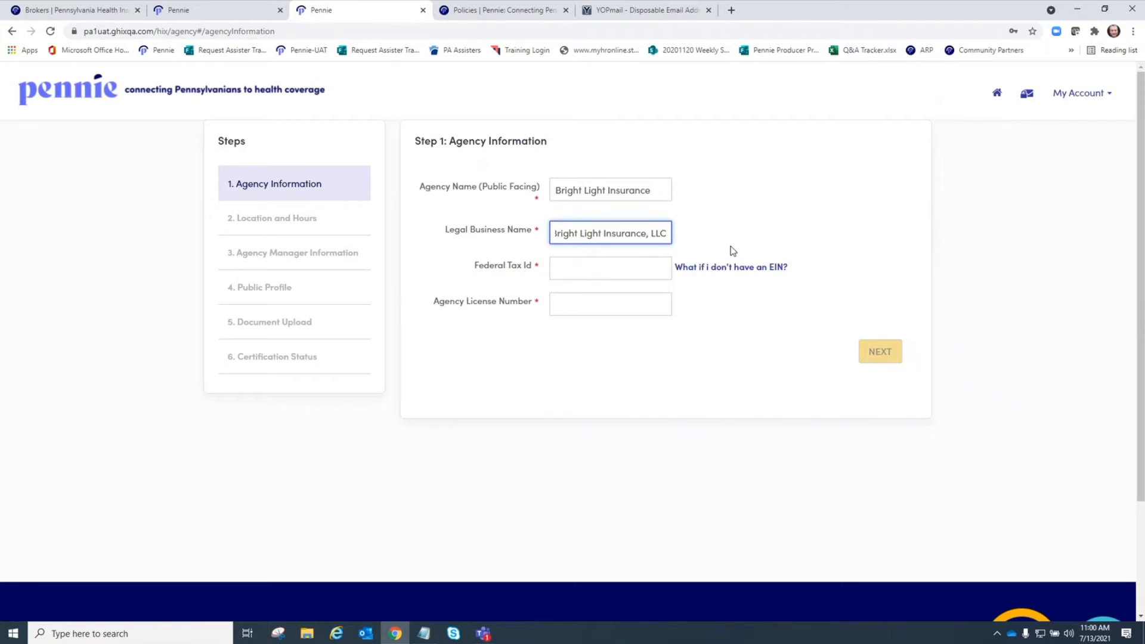
{"action": "left_click", "coordinate": [662, 263]}
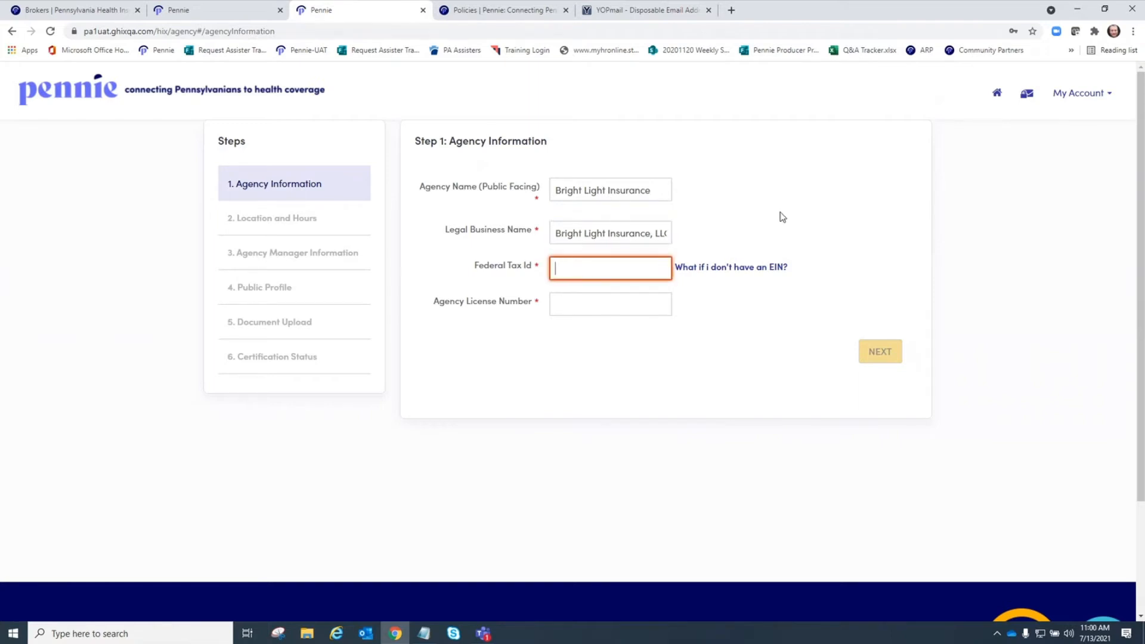
{"action": "left_click", "coordinate": [750, 267]}
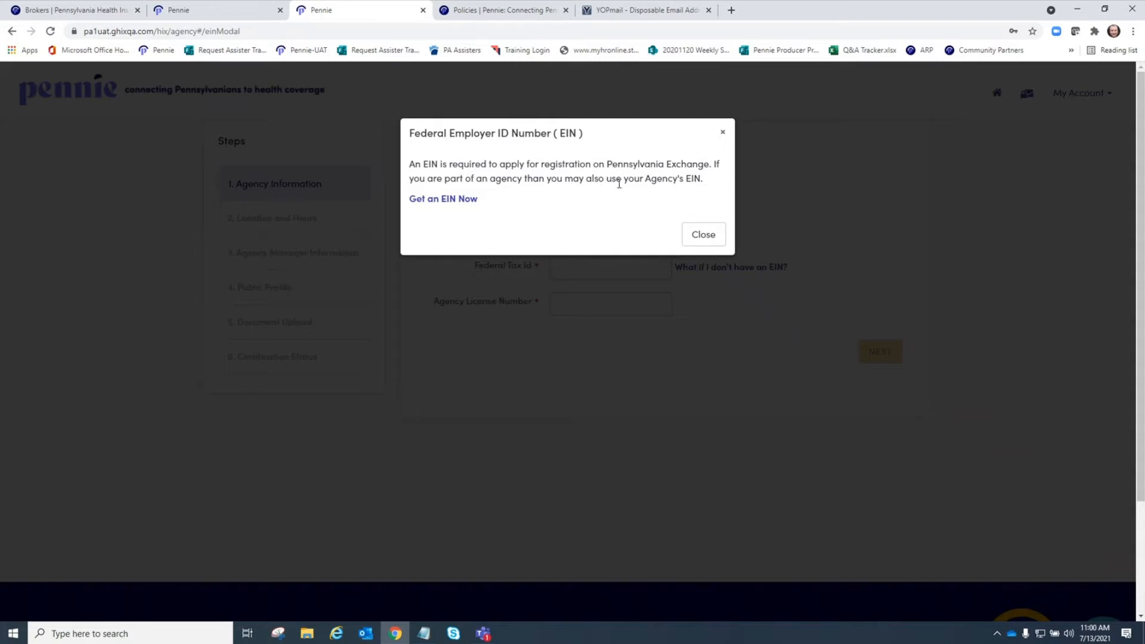
- Close the EIN explanation and enter the federal tax ID and the agency license number
{"action": "left_click", "coordinate": [724, 133]}
{"action": "left_click", "coordinate": [574, 273]}
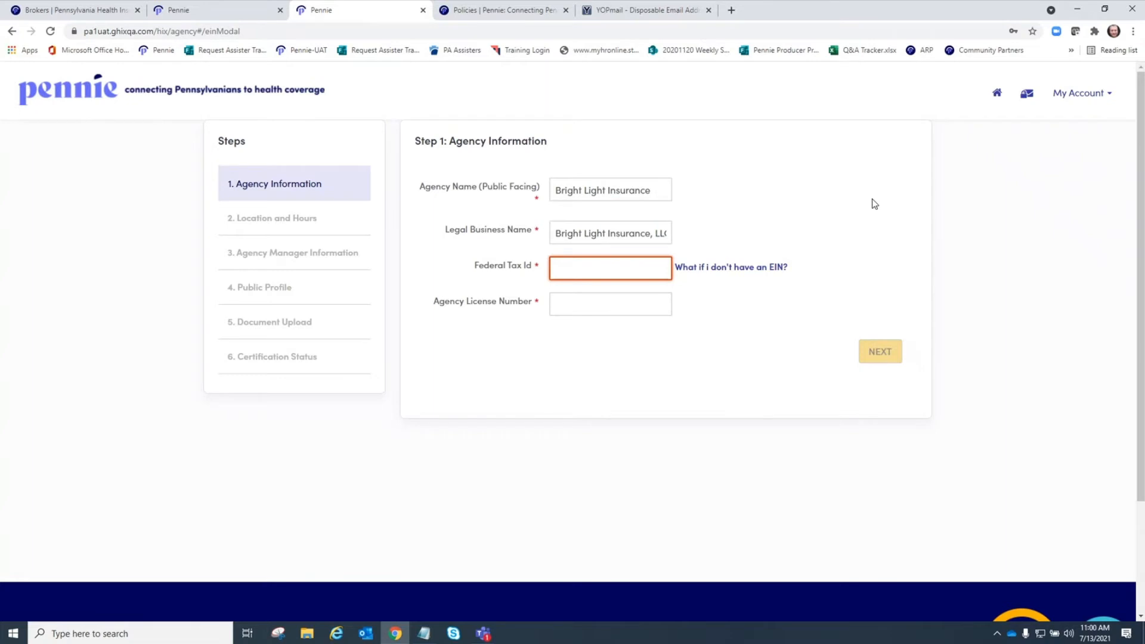
{"action": "type", "text": "867"}
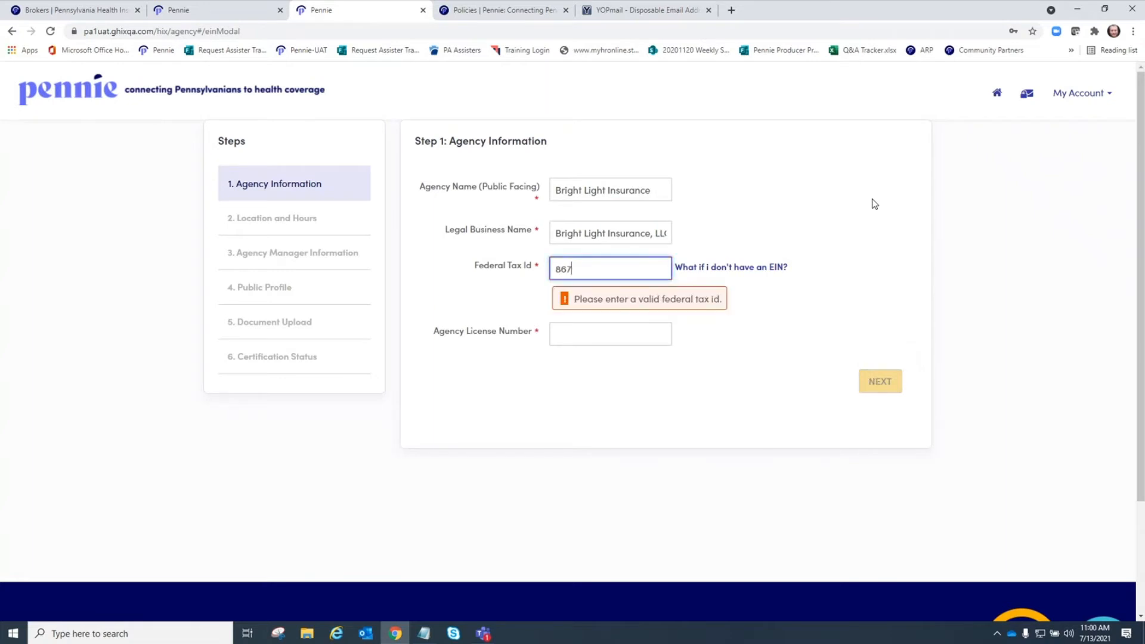
{"action": "type", "text": "5309"}
{"action": "key", "text": "Tab"}
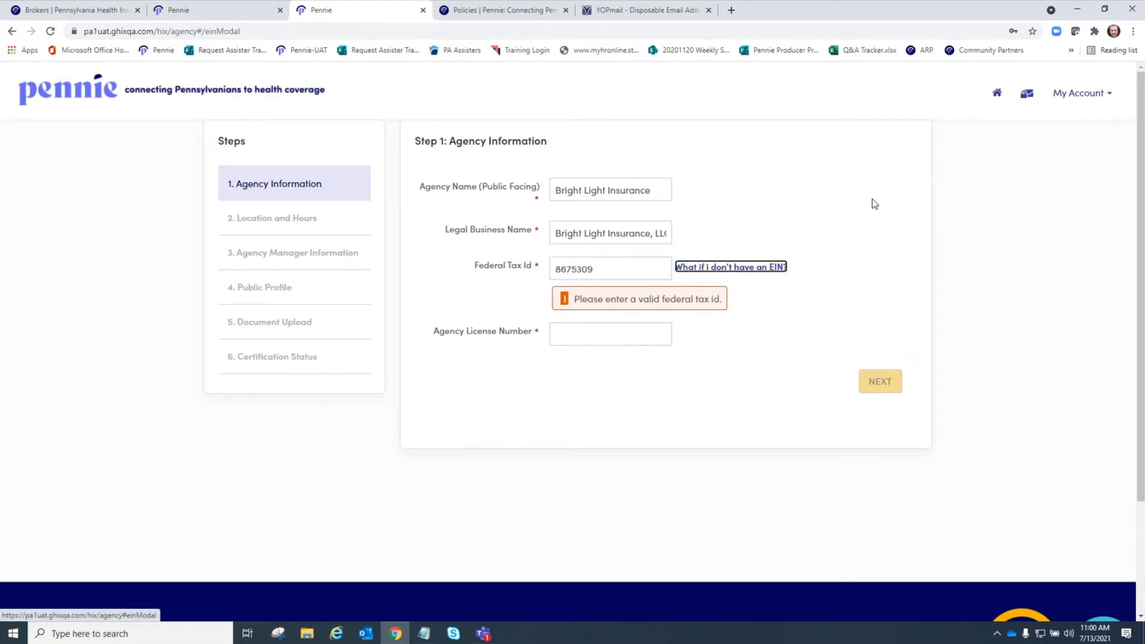
{"action": "left_click", "coordinate": [629, 334]}
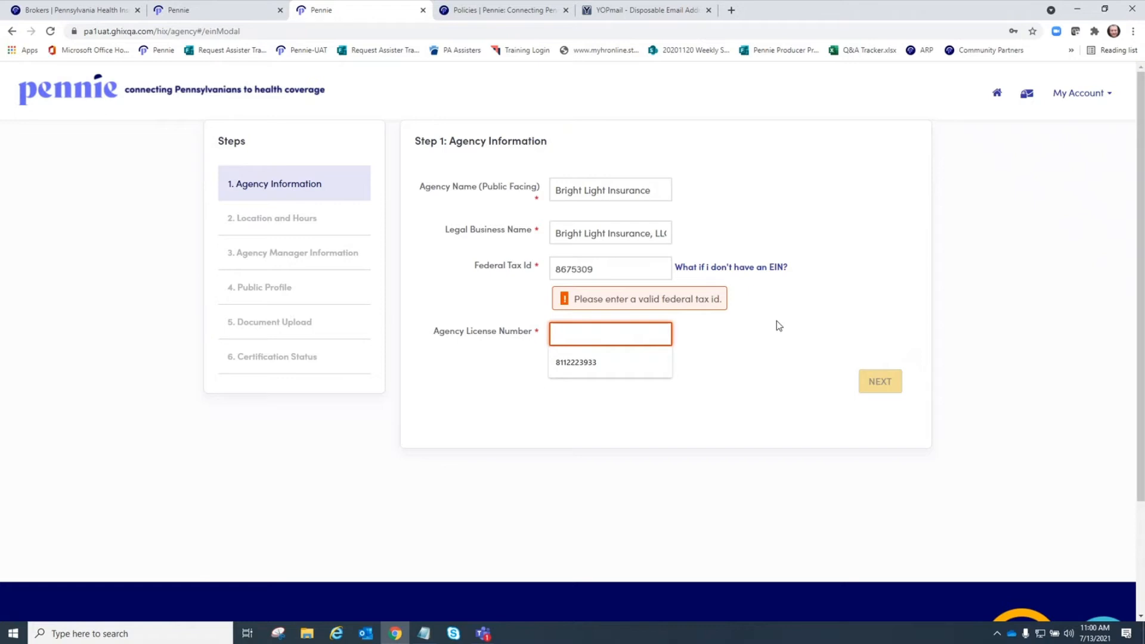
{"action": "type", "text": "12345678"}
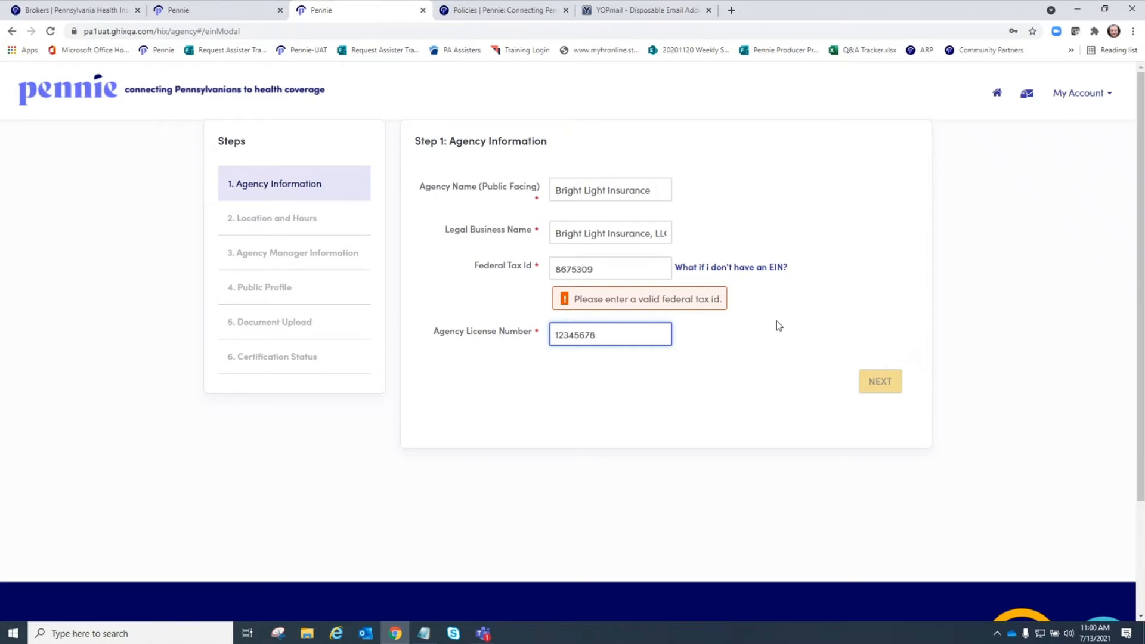
- Correct the federal tax ID to nine digits by padding it with leading zeros
{"action": "left_click", "coordinate": [777, 268]}
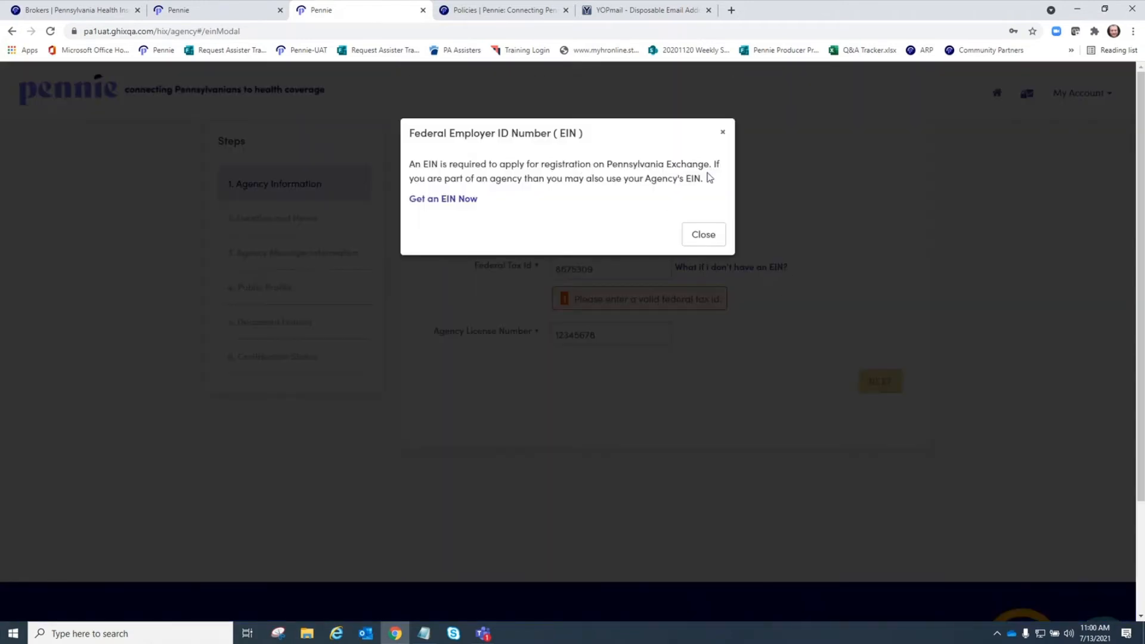
{"action": "left_click", "coordinate": [724, 136]}
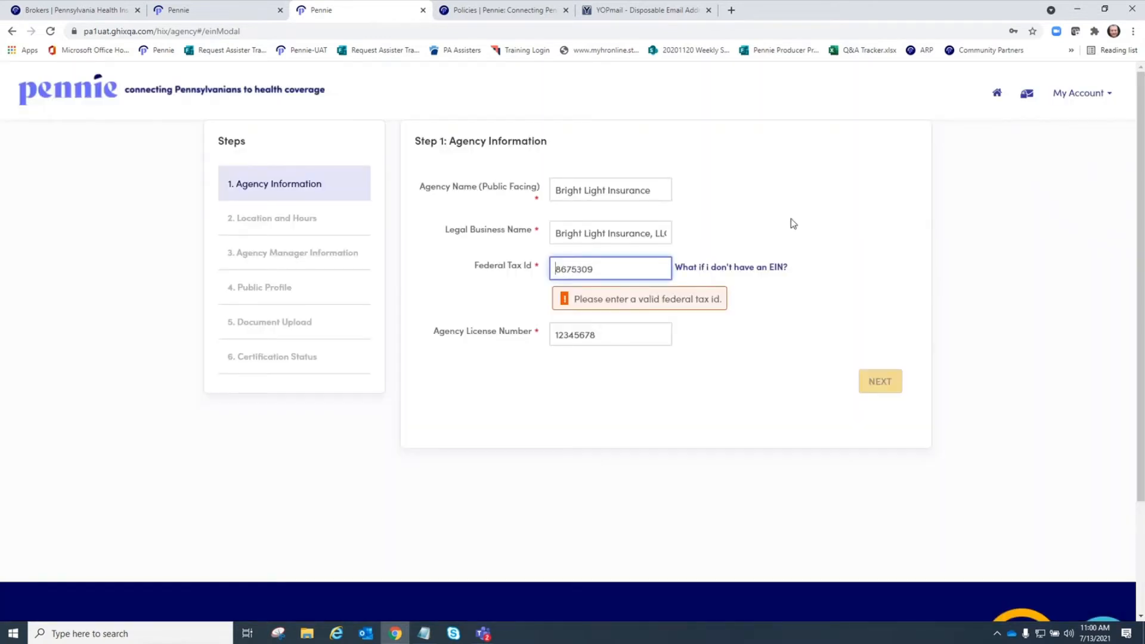
{"action": "type", "text": "ee"}
{"action": "key", "text": "BackSpace"}
{"action": "key", "text": "BackSpace"}
{"action": "type", "text": "--"}
{"action": "key", "text": "BackSpace"}
{"action": "key", "text": "BackSpace"}
{"action": "type", "text": "00"}
{"action": "left_click", "coordinate": [776, 340]}
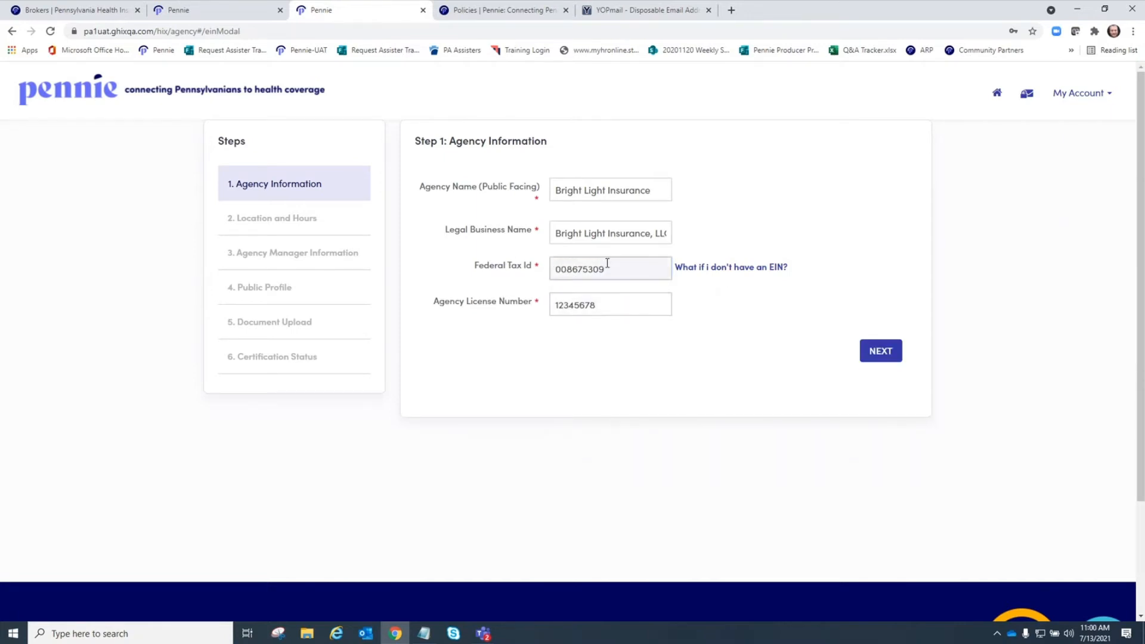
- Continue to Location and Hours and paste the agency name as the primary location name
{"action": "left_click", "coordinate": [883, 352]}
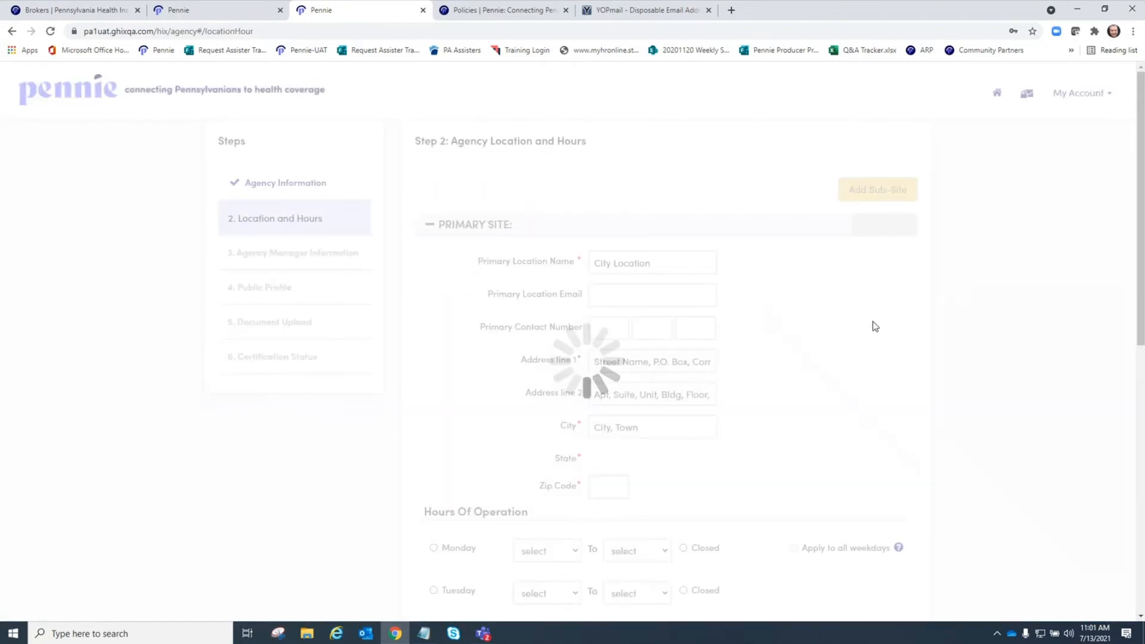
{"action": "scroll", "coordinate": [792, 302], "scroll_direction": "down", "scroll_amount": 2}
{"action": "left_click", "coordinate": [637, 145]}
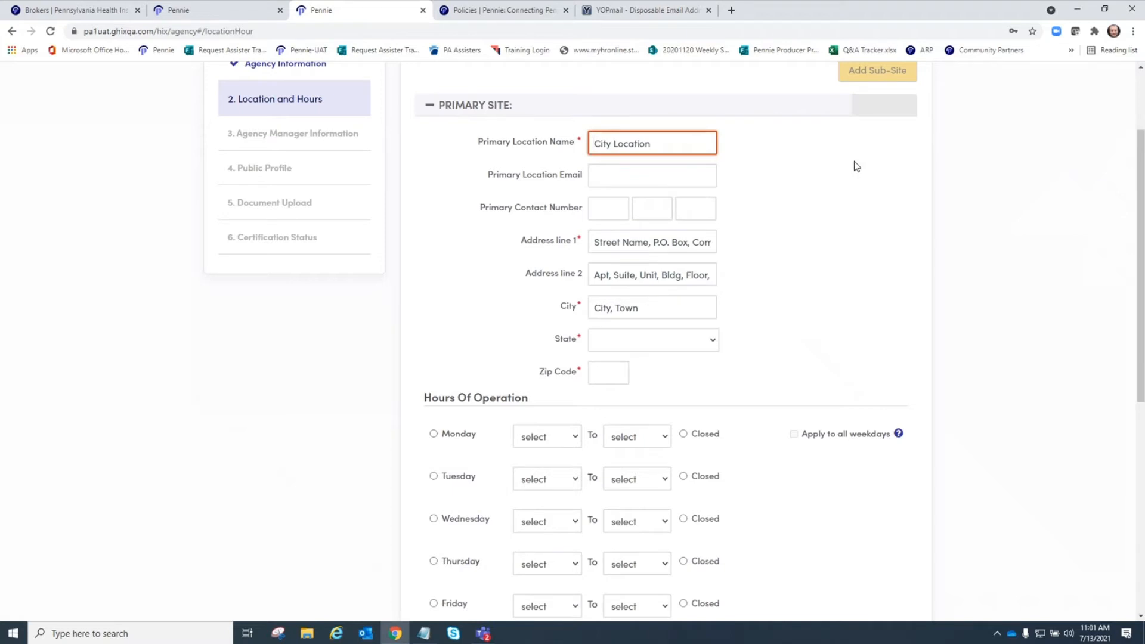
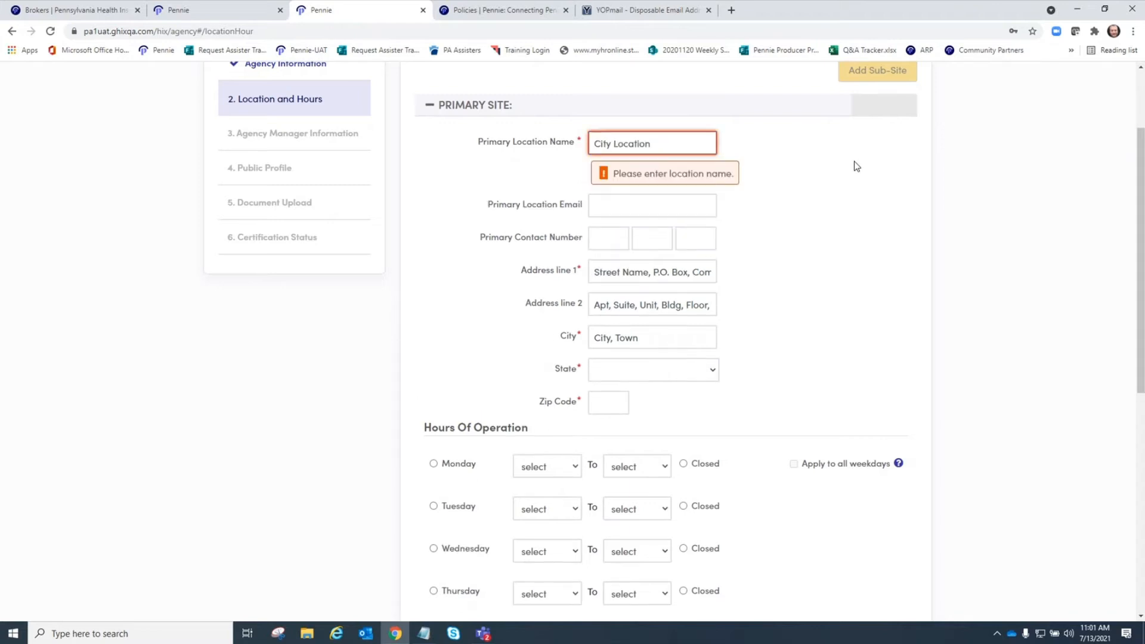
{"action": "key", "text": "ctrl+v"}
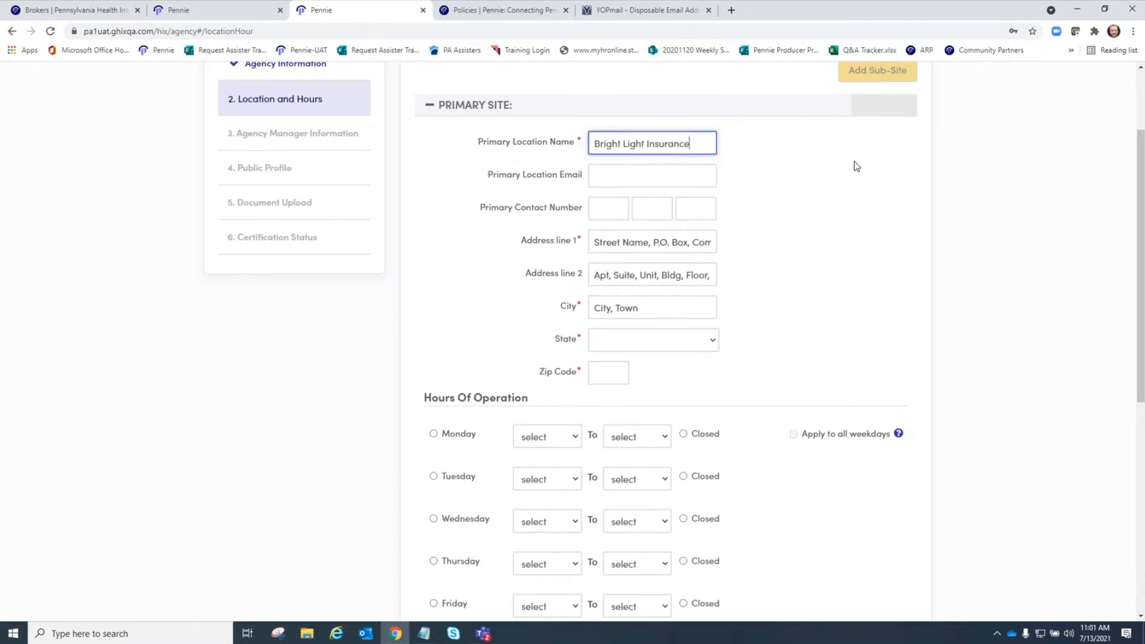
{"action": "key", "text": "Tab"}
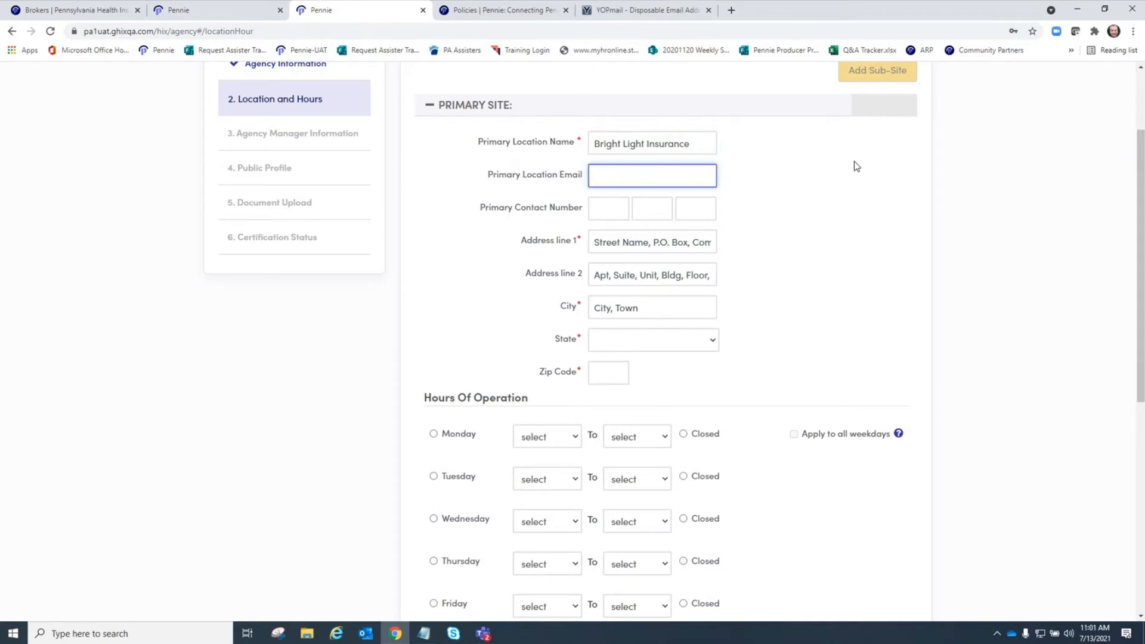
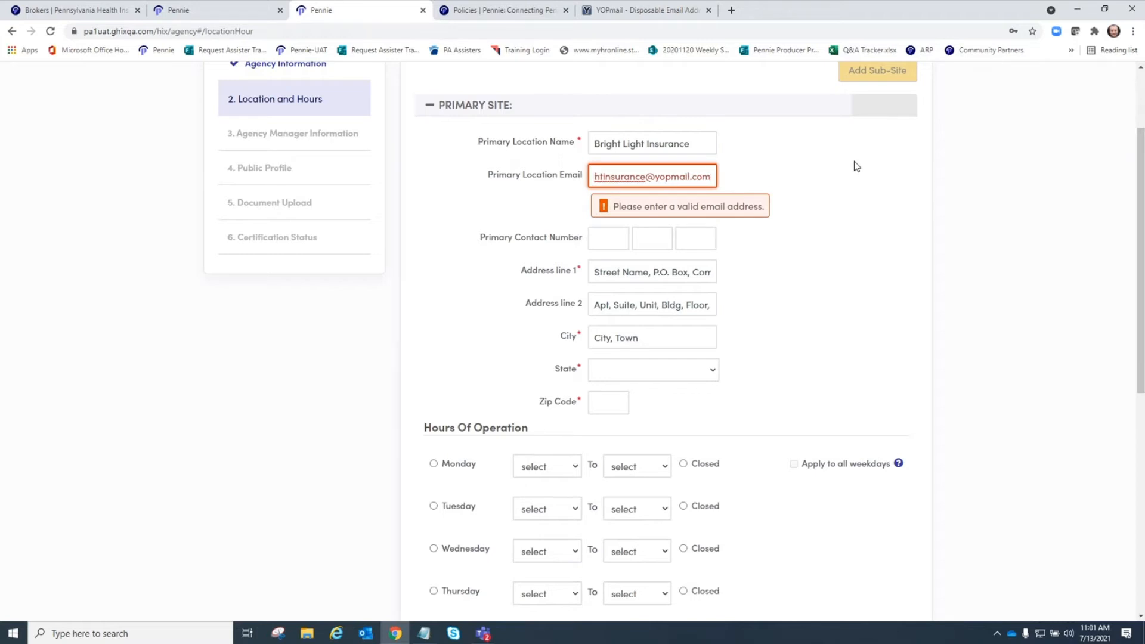
- Enter the primary location's email address, fixing its typos and a duplicate @
{"action": "left_click", "coordinate": [854, 162]}
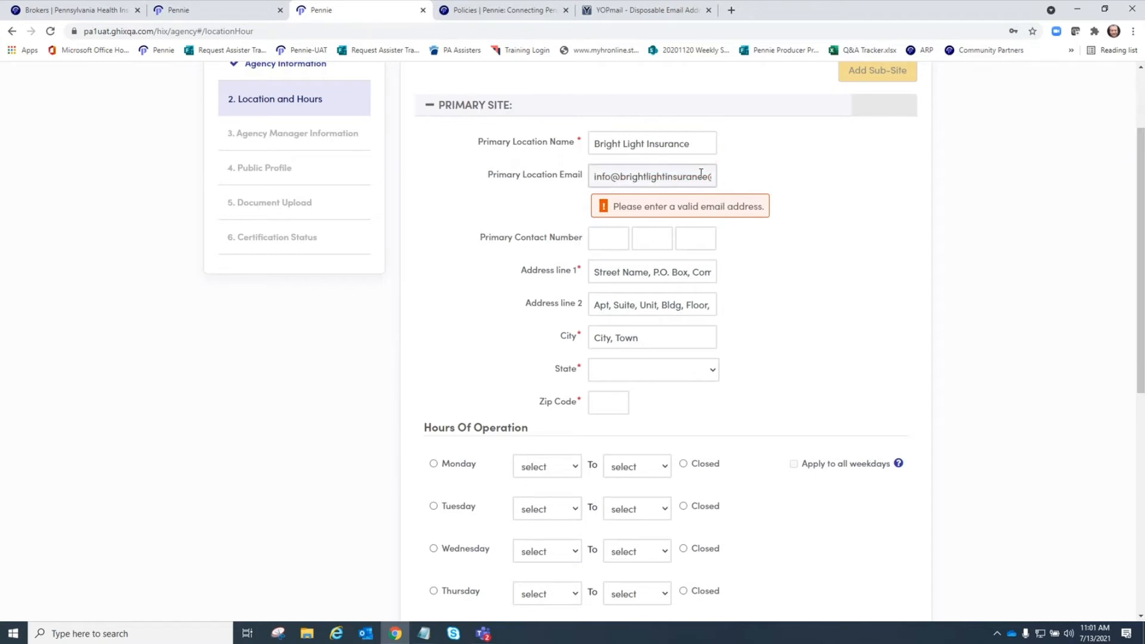
{"action": "left_click", "coordinate": [619, 177]}
{"action": "key", "text": "BackSpace"}
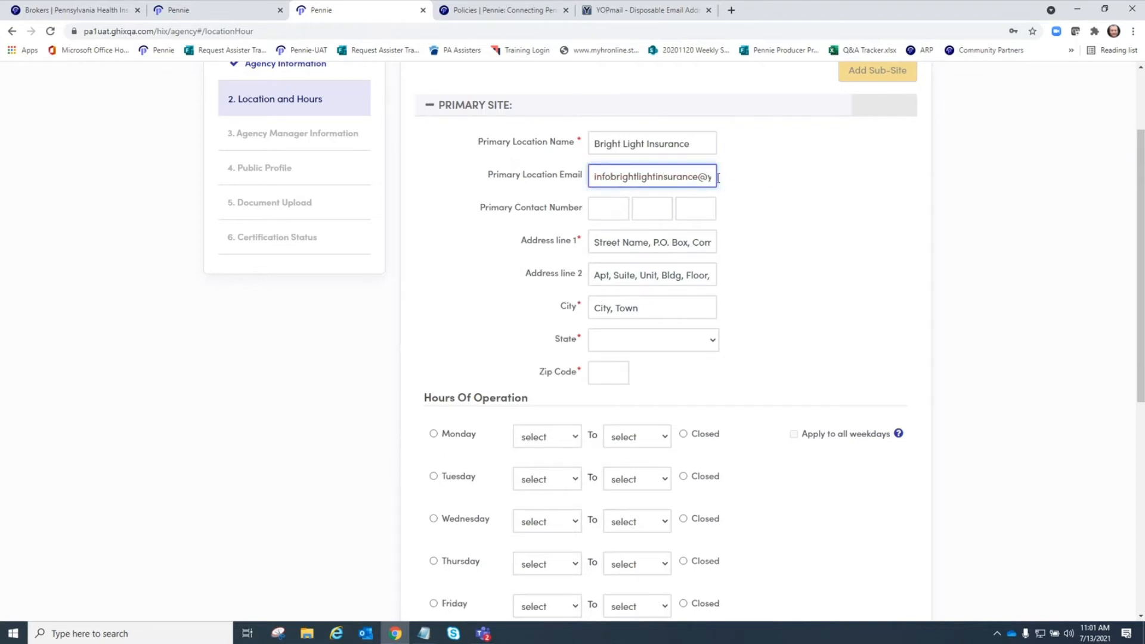
- Enter the primary site's contact phone number and both street address lines
{"action": "left_click", "coordinate": [616, 208]}
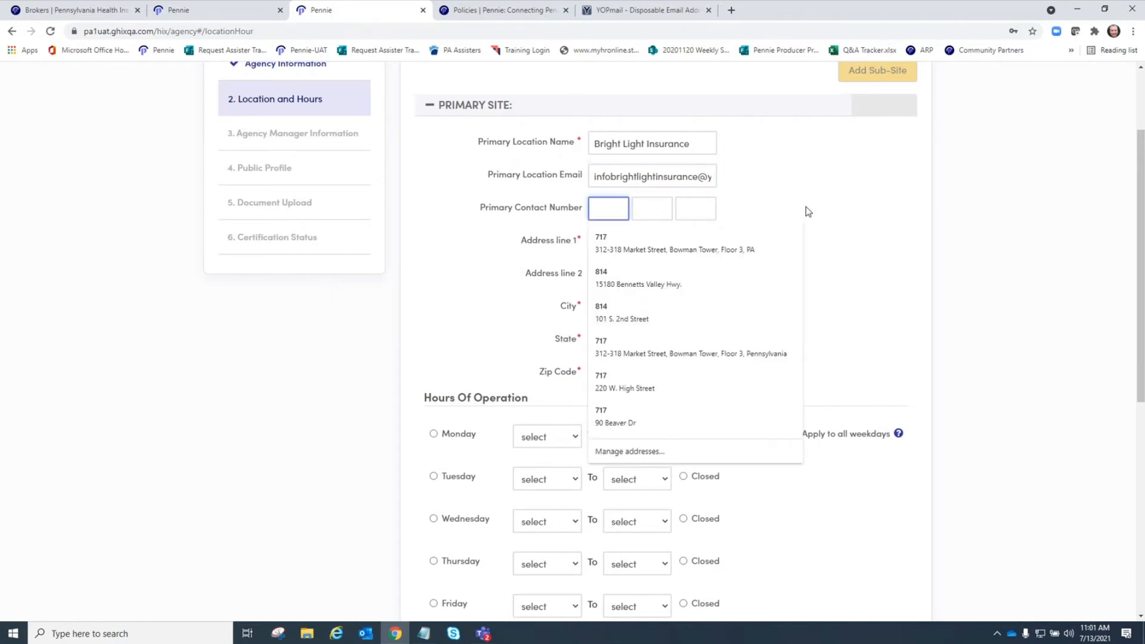
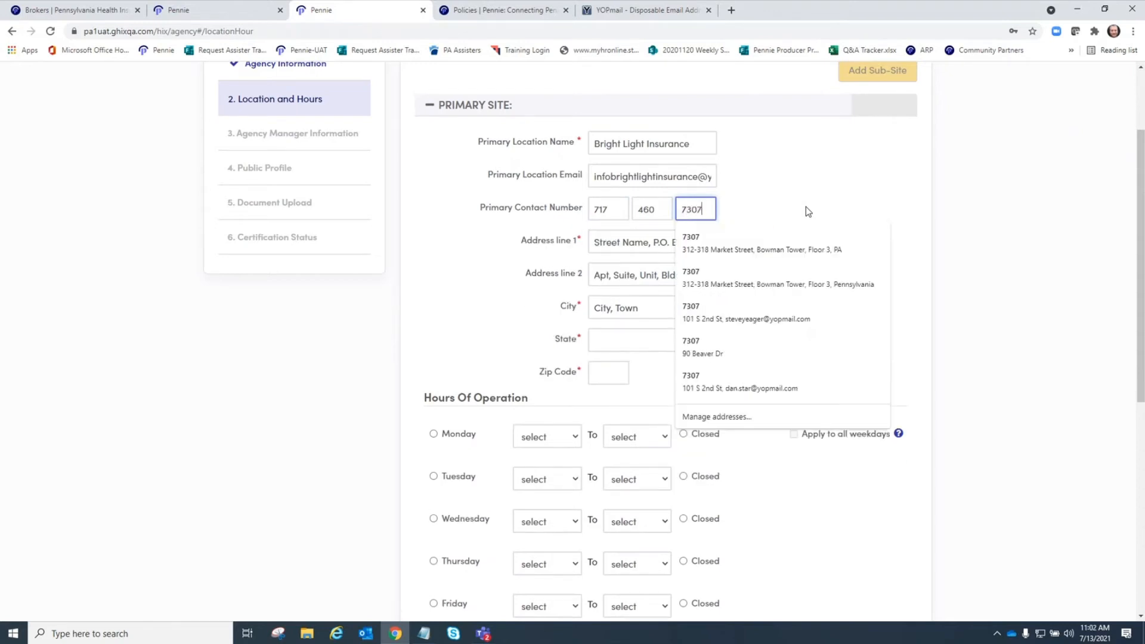
{"action": "left_click", "coordinate": [659, 247]}
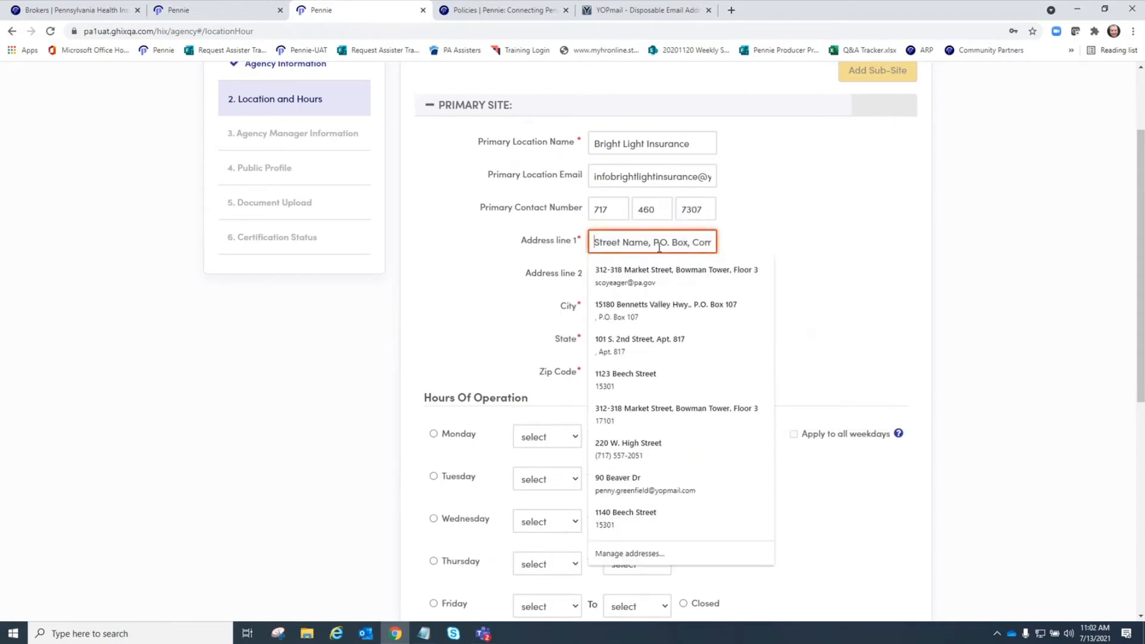
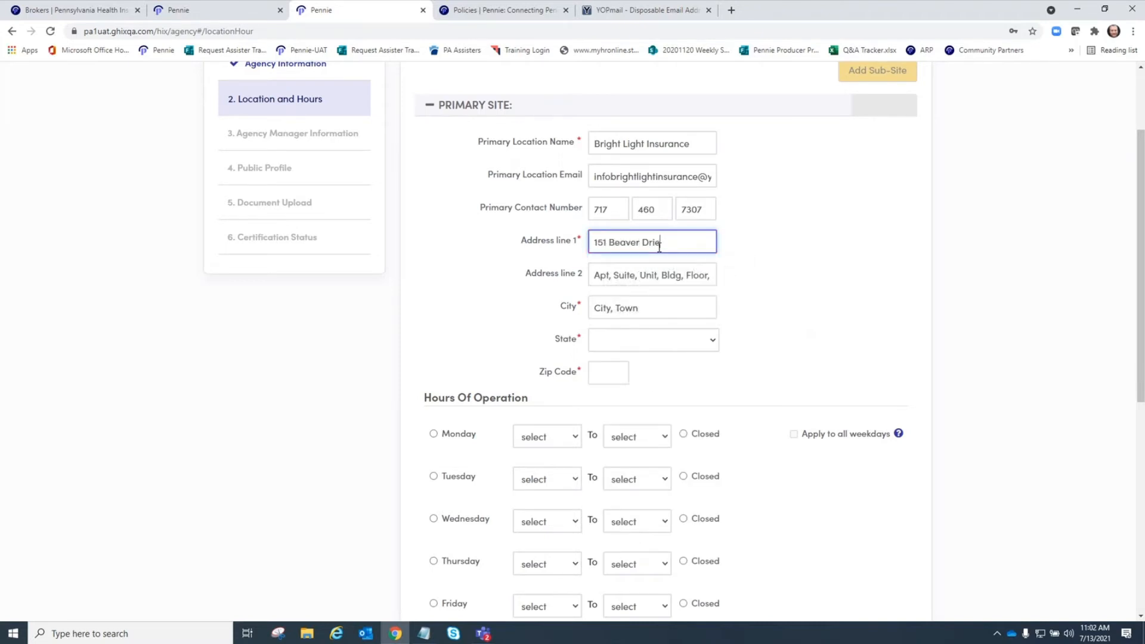
{"action": "key", "text": "Tab"}
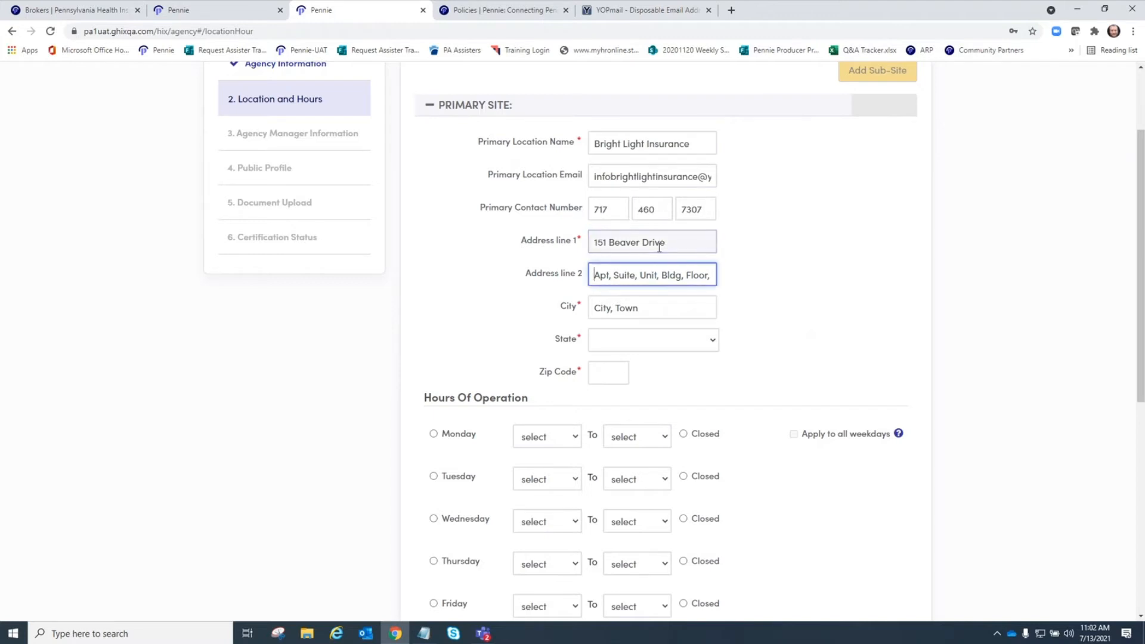
{"action": "type", "text": "Suite 1"}
- Fill in the primary site's city, choose Pennsylvania as state, and enter the zip code
{"action": "key", "text": "Tab"}
{"action": "type", "text": "DuN"}
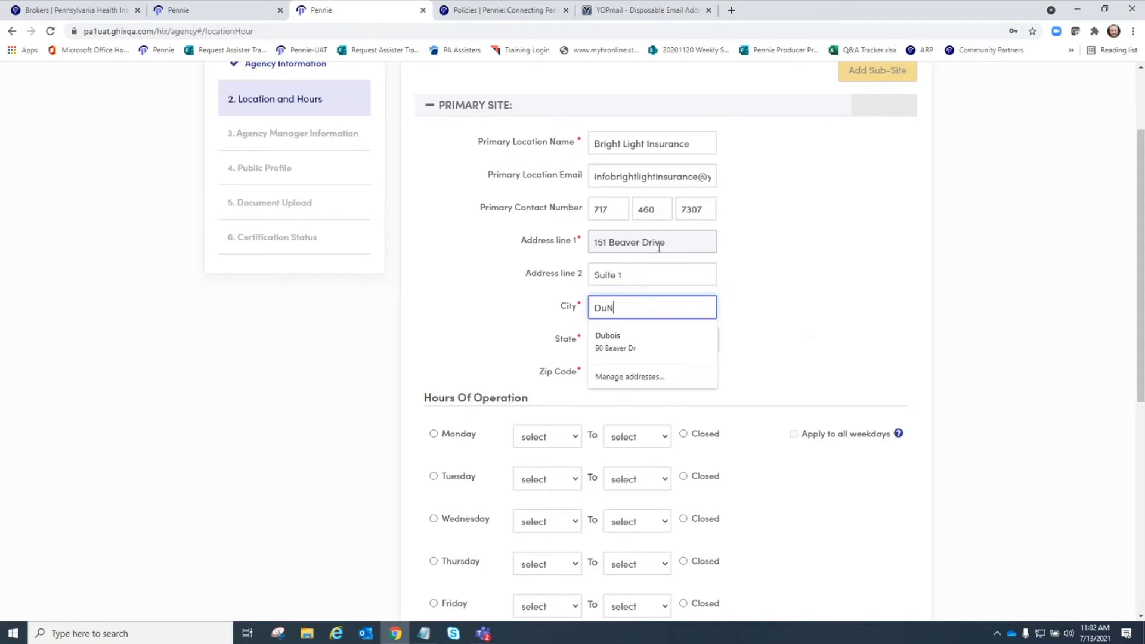
{"action": "key", "text": "BackSpace"}
{"action": "type", "text": "Bois"}
{"action": "key", "text": "Tab"}
{"action": "key", "text": "p"}
{"action": "key", "text": "Tab"}
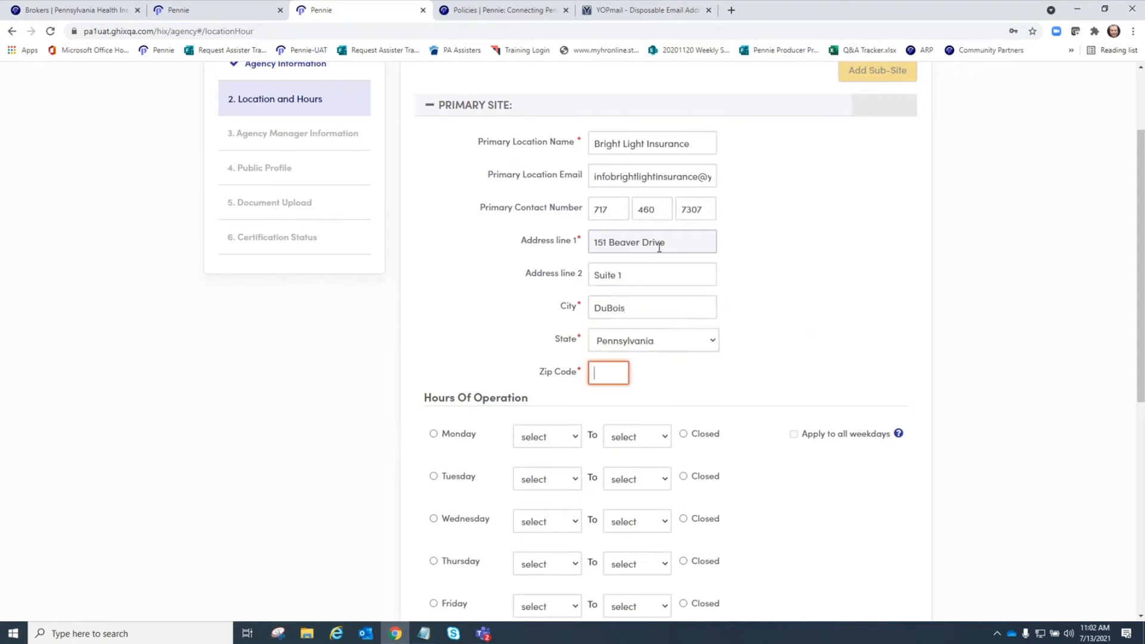
{"action": "type", "text": "15801"}
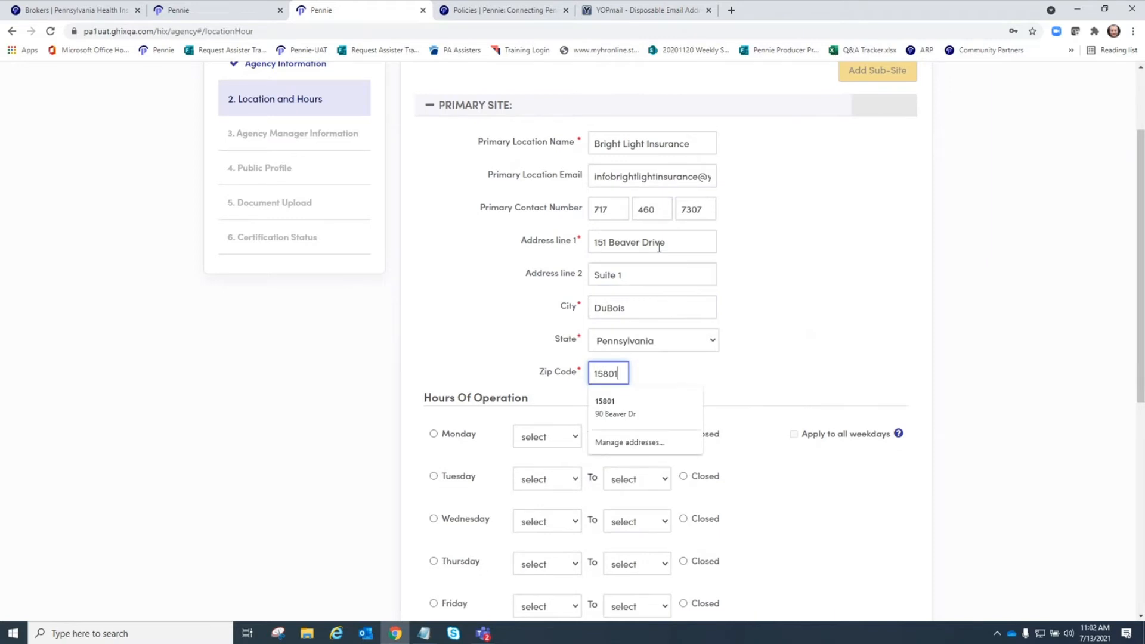
{"action": "key", "text": "Tab"}
- Open Monday 8:00 am–5:00 pm and apply those hours to all weekdays
{"action": "scroll", "coordinate": [840, 296], "scroll_direction": "down", "scroll_amount": 2}
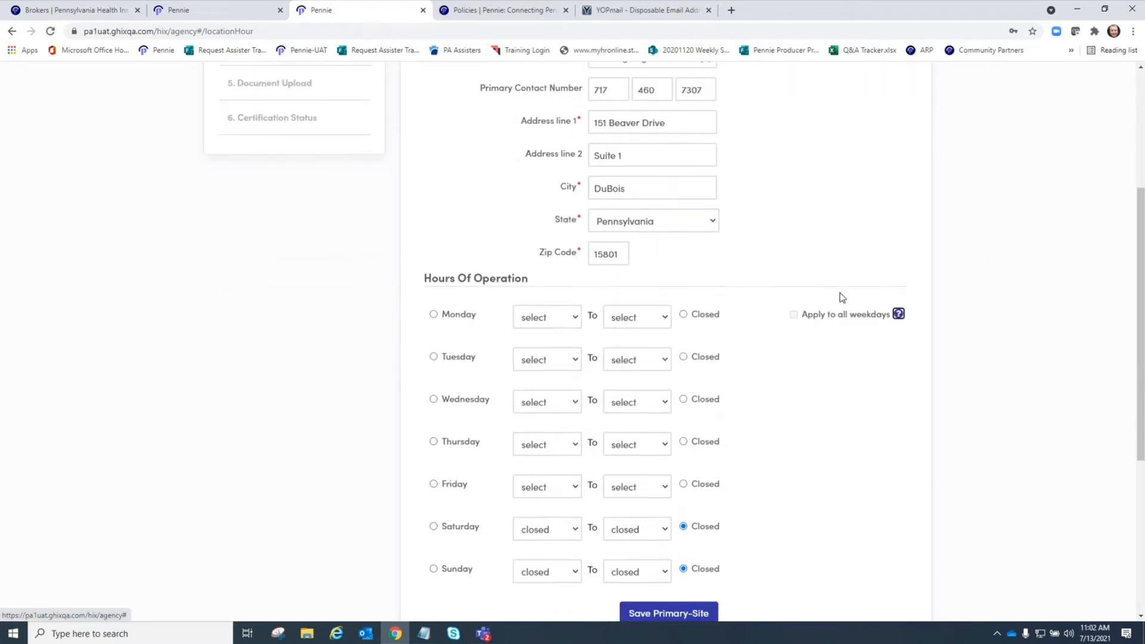
{"action": "scroll", "coordinate": [817, 292], "scroll_direction": "up", "scroll_amount": 2}
{"action": "scroll", "coordinate": [456, 149], "scroll_direction": "down", "scroll_amount": 2}
{"action": "left_click", "coordinate": [433, 314]}
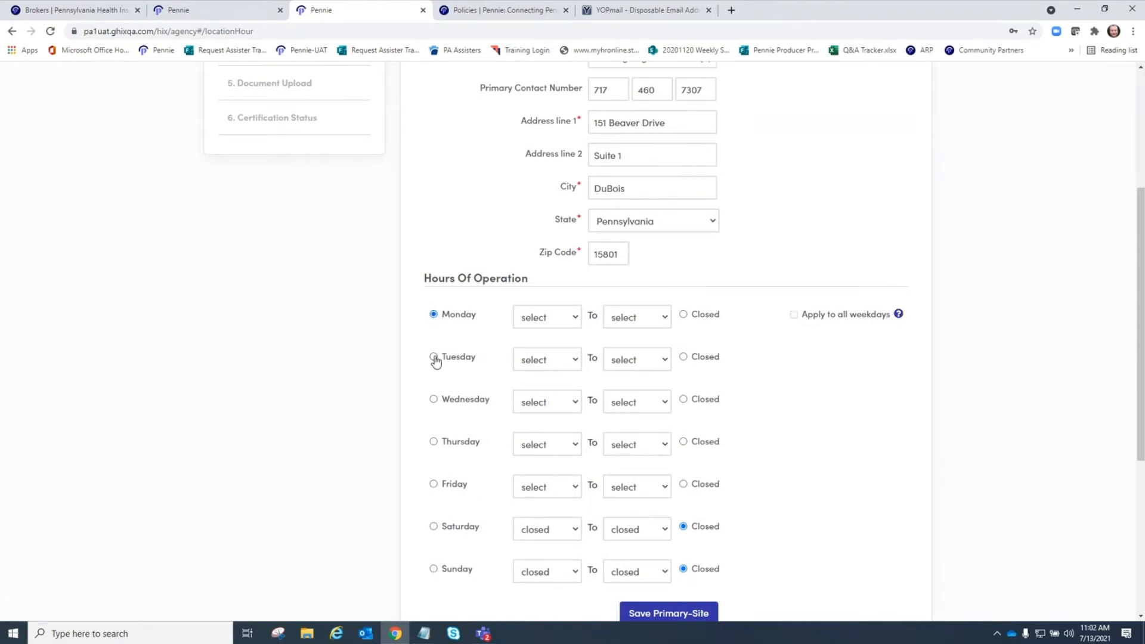
{"action": "left_click", "coordinate": [573, 318]}
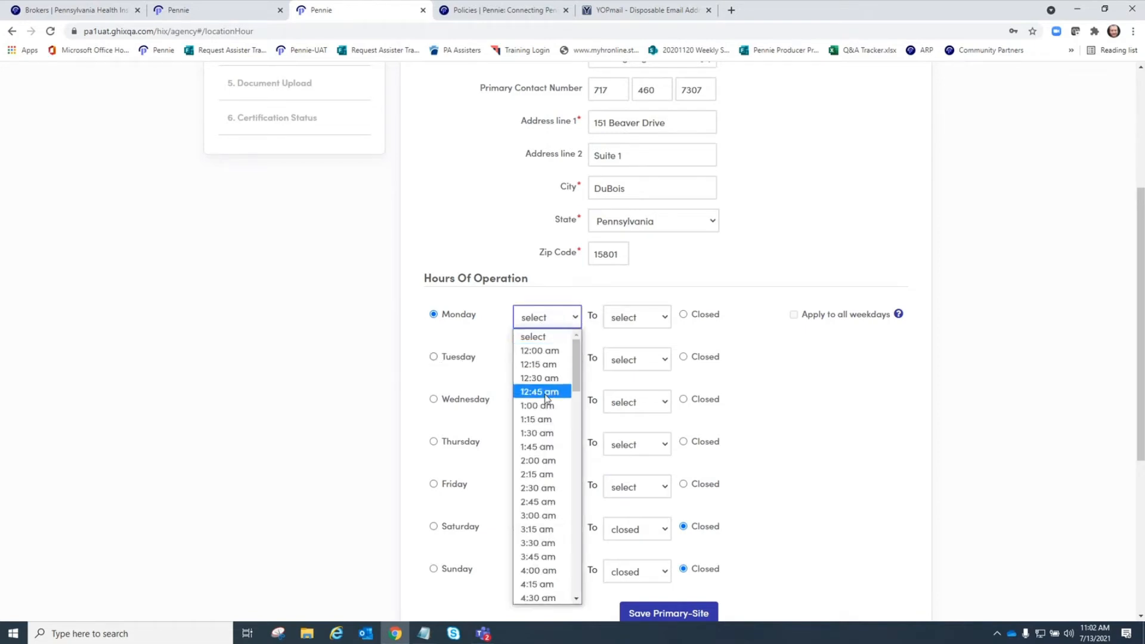
{"action": "scroll", "coordinate": [553, 504], "scroll_direction": "down", "scroll_amount": 5}
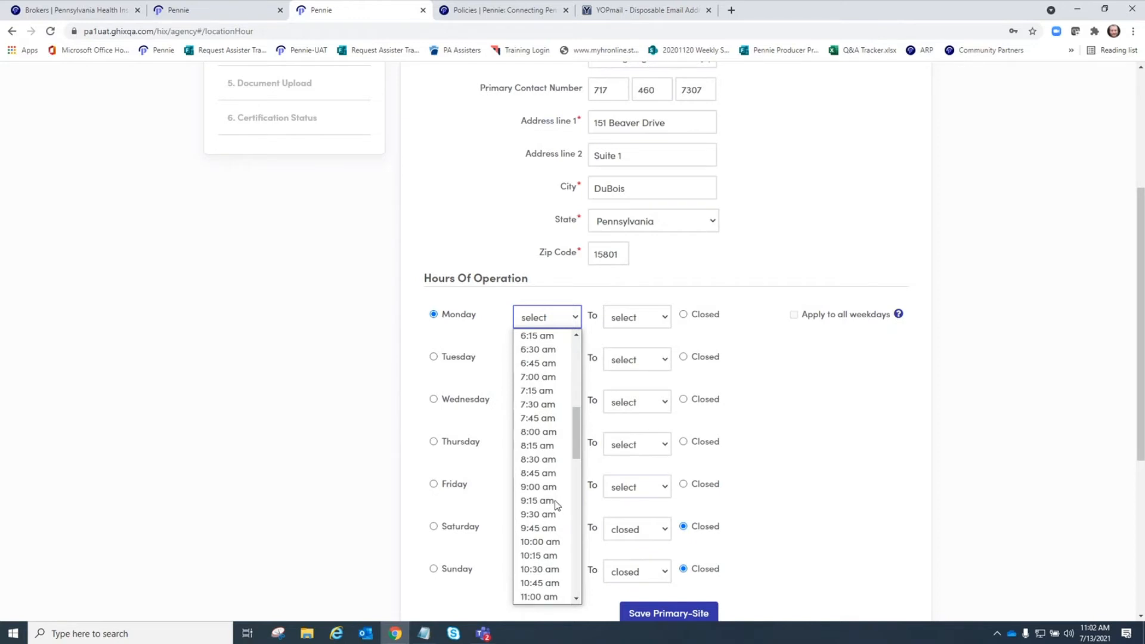
{"action": "left_click", "coordinate": [548, 432]}
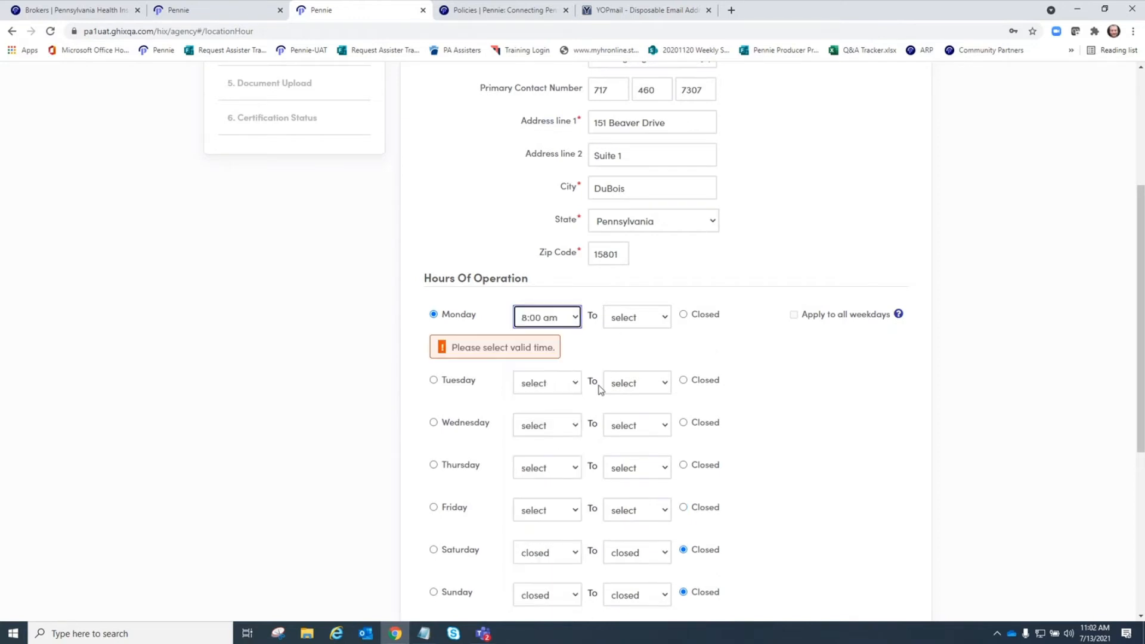
{"action": "left_click", "coordinate": [663, 324]}
{"action": "scroll", "coordinate": [652, 473], "scroll_direction": "down", "scroll_amount": 8}
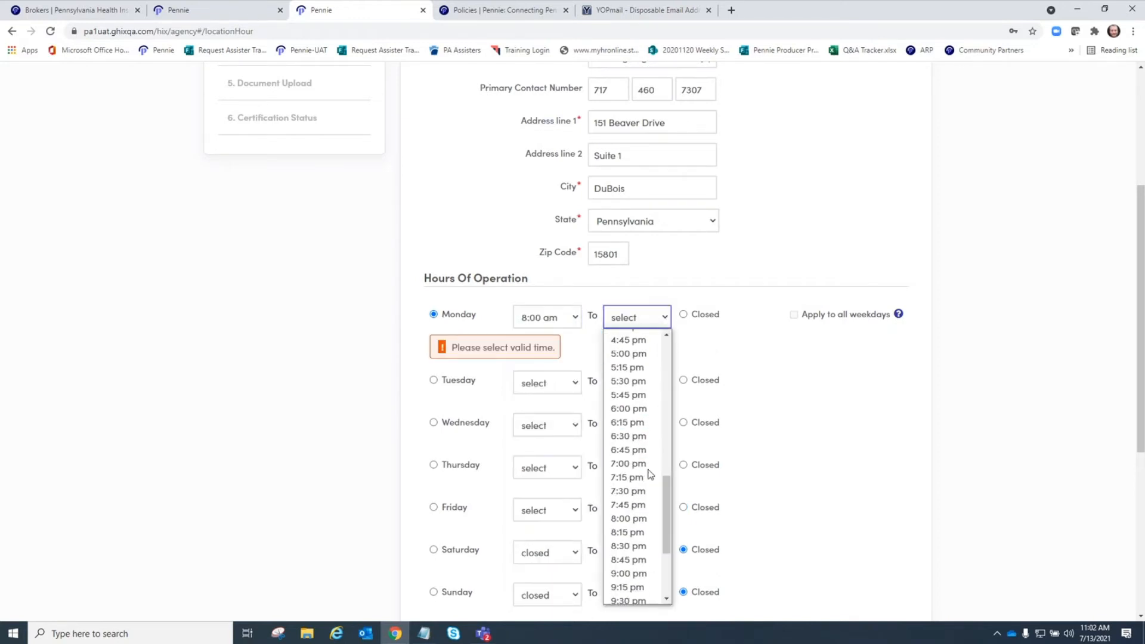
{"action": "left_click", "coordinate": [645, 355]}
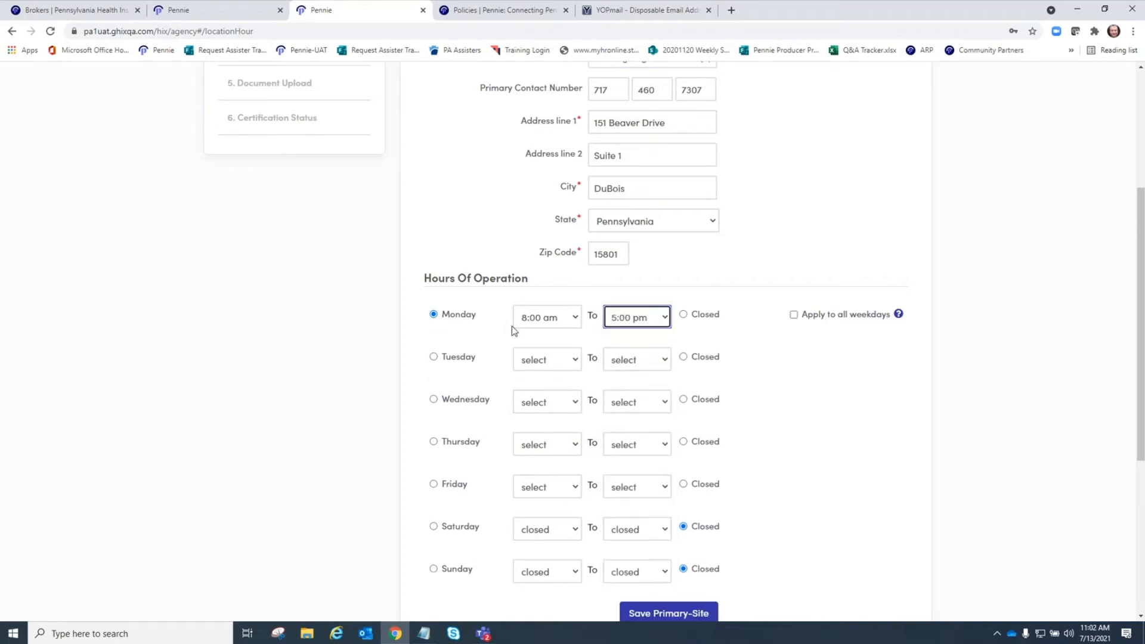
{"action": "left_click", "coordinate": [794, 316]}
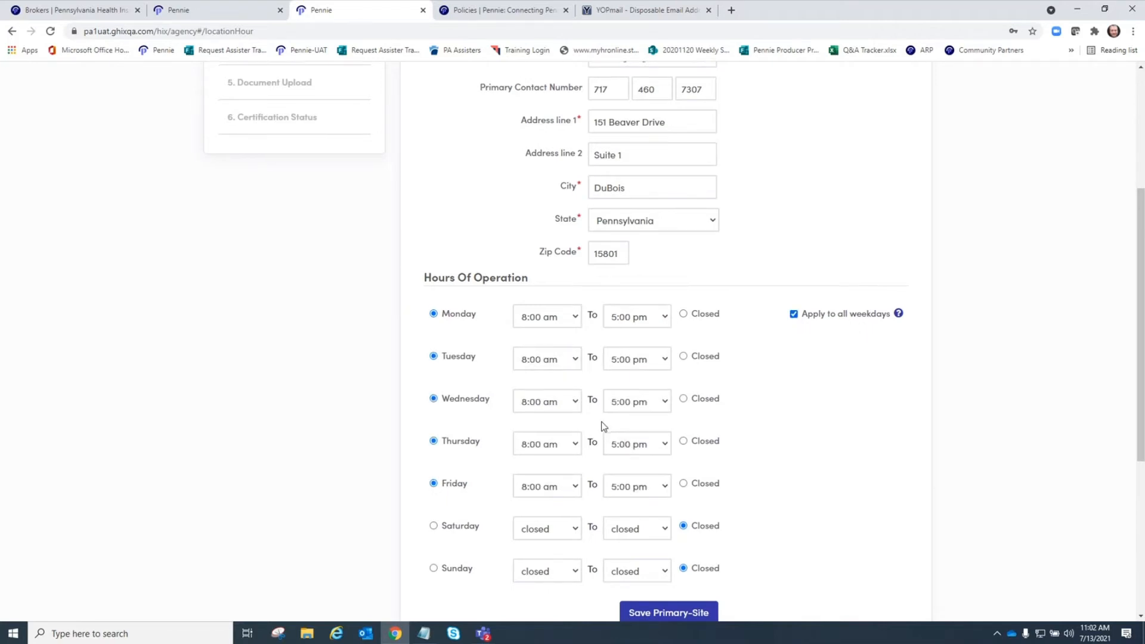
- Open Saturday 11:00 am–2:00 pm and save the primary site
{"action": "scroll", "coordinate": [603, 427], "scroll_direction": "down", "scroll_amount": 2}
{"action": "left_click", "coordinate": [434, 408]}
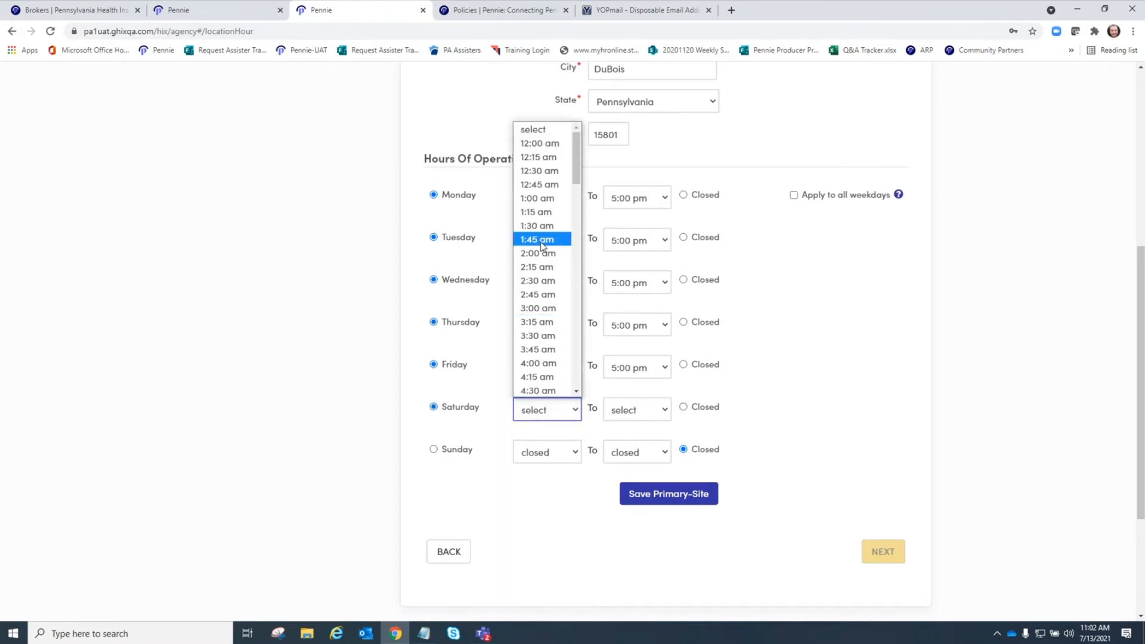
{"action": "scroll", "coordinate": [540, 244], "scroll_direction": "down", "scroll_amount": 5}
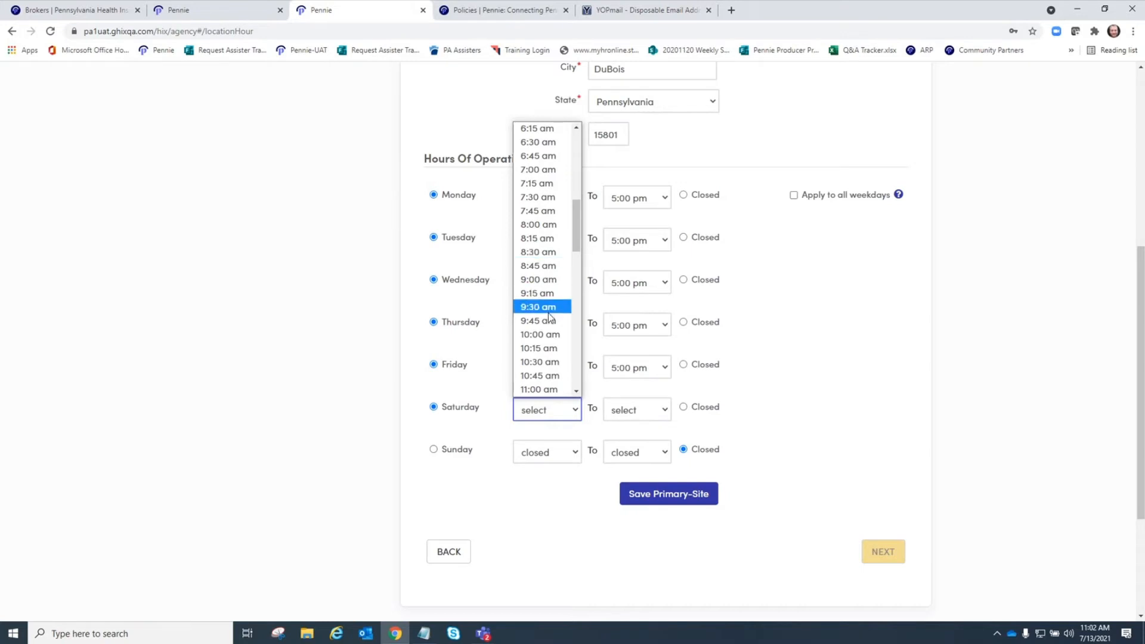
{"action": "left_click", "coordinate": [540, 389]}
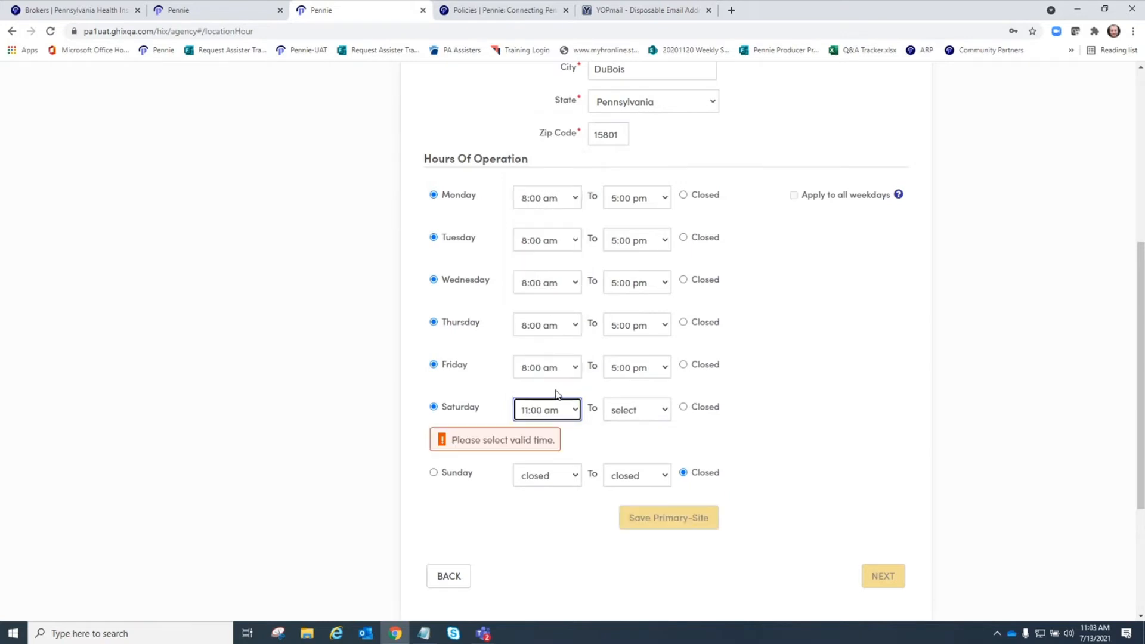
{"action": "left_click", "coordinate": [657, 409]}
{"action": "scroll", "coordinate": [643, 377], "scroll_direction": "down", "scroll_amount": 1}
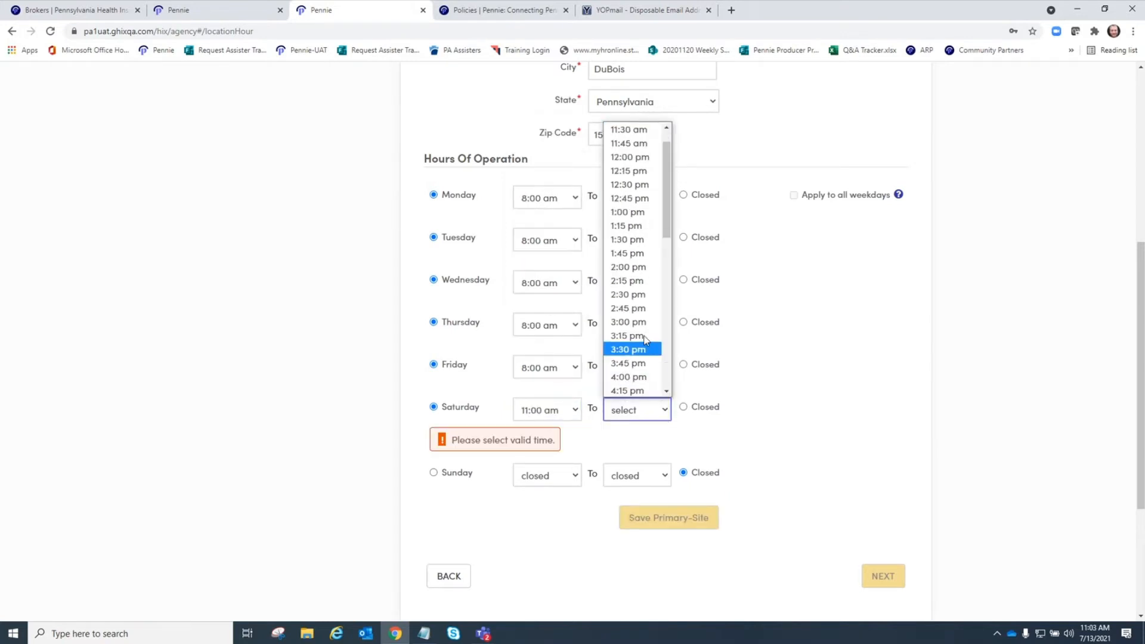
{"action": "left_click", "coordinate": [638, 268]}
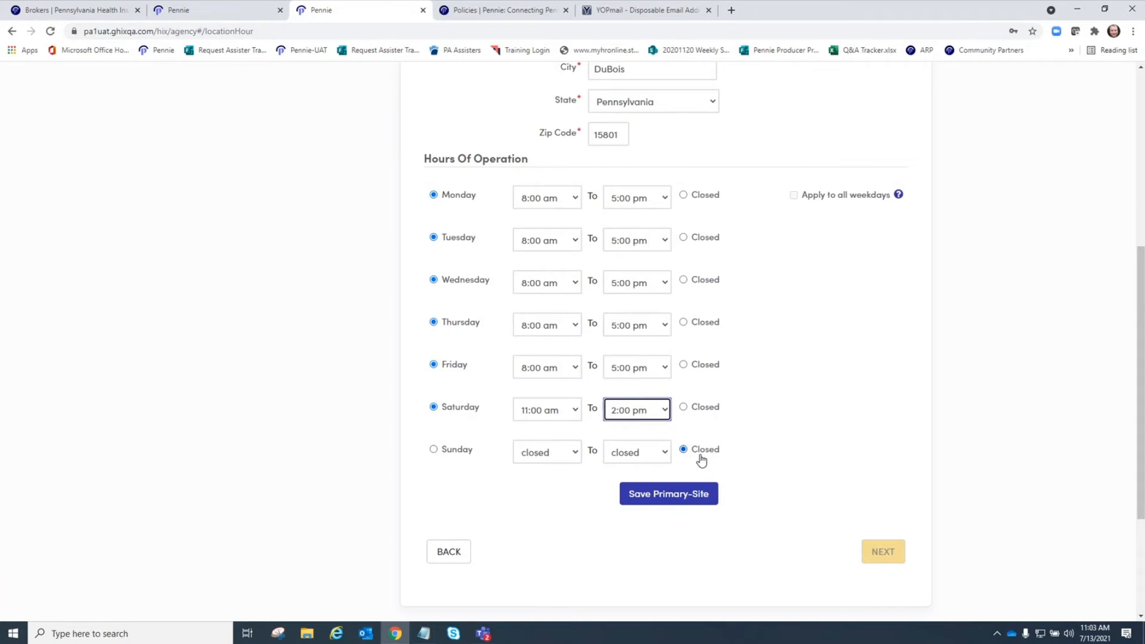
{"action": "left_click", "coordinate": [666, 498]}
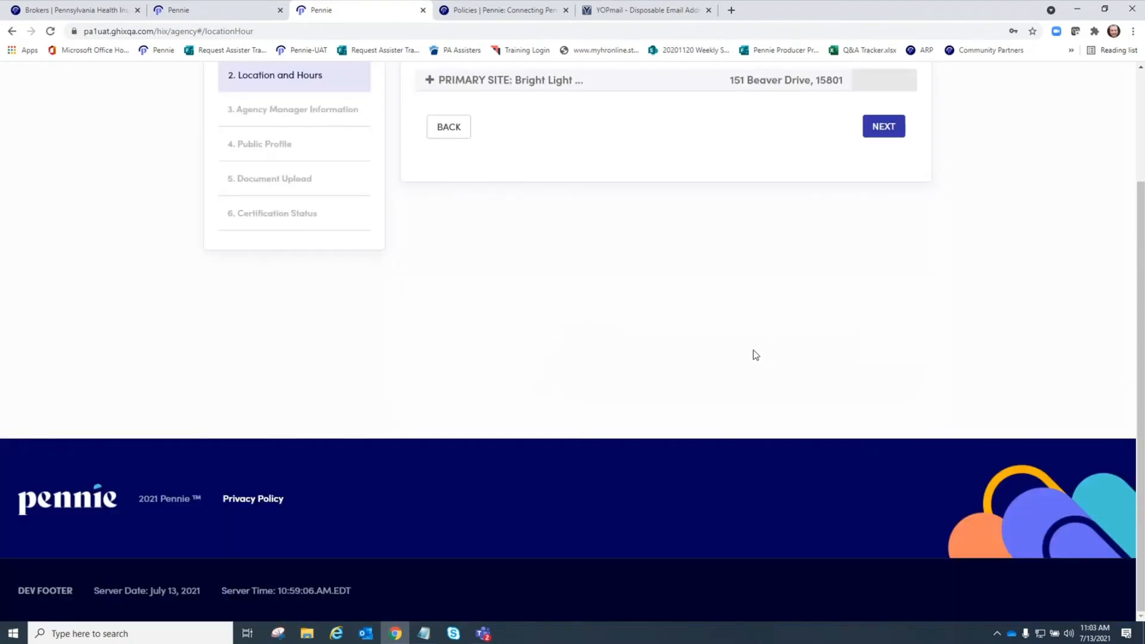
- Scroll back to the top of Step 2 and add a new sub-site entry
{"action": "scroll", "coordinate": [750, 357], "scroll_direction": "up", "scroll_amount": 3}
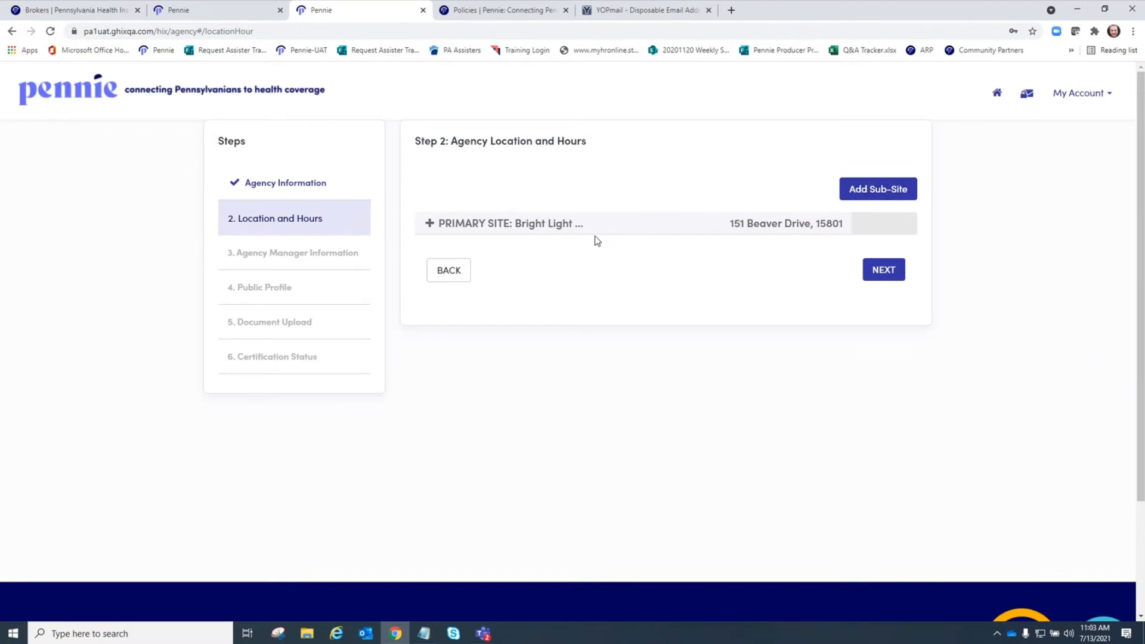
{"action": "left_click", "coordinate": [880, 188]}
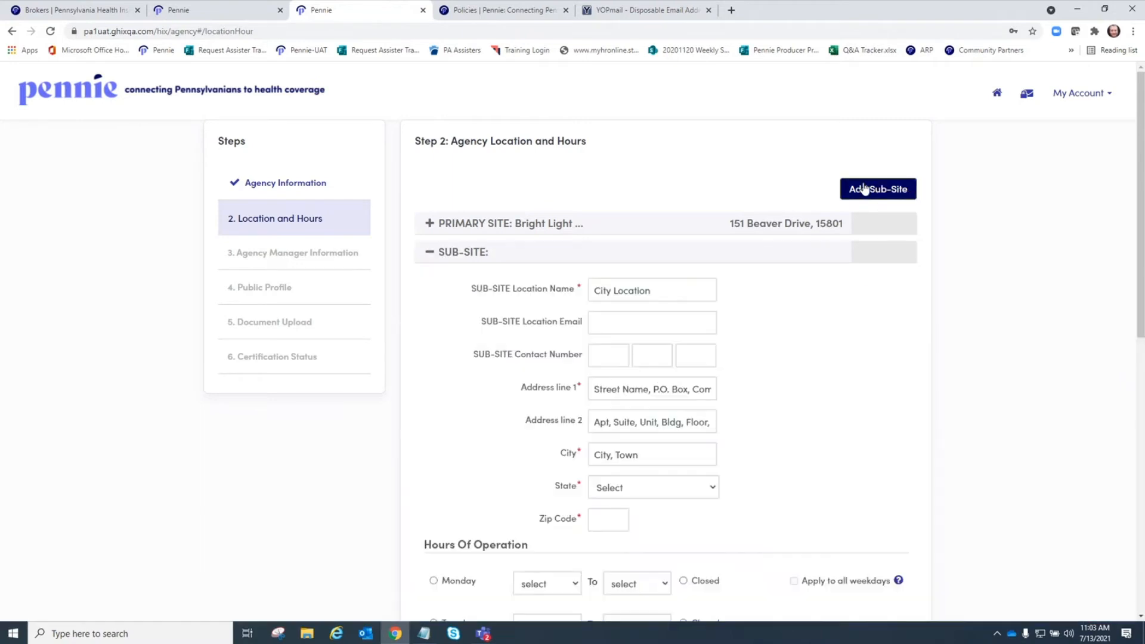
- Name the sub-site 'Bright Light Insurance - Reynoldsville' and enter its location email
{"action": "left_click", "coordinate": [655, 295]}
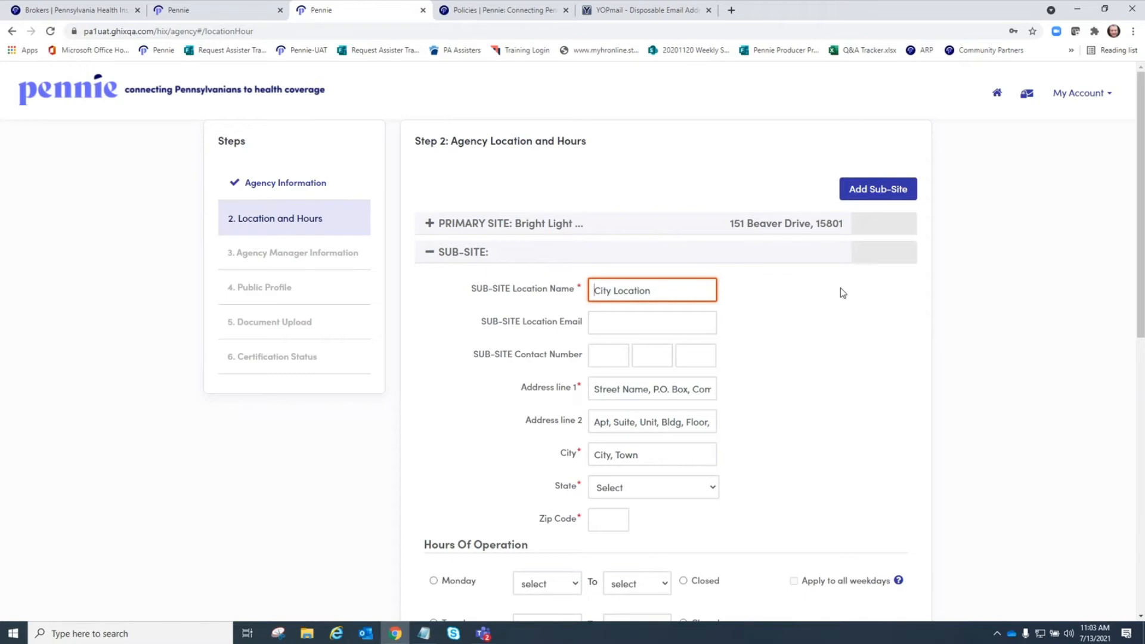
{"action": "type", "text": "Bright Light"}
{"action": "type", "text": "Insurance"}
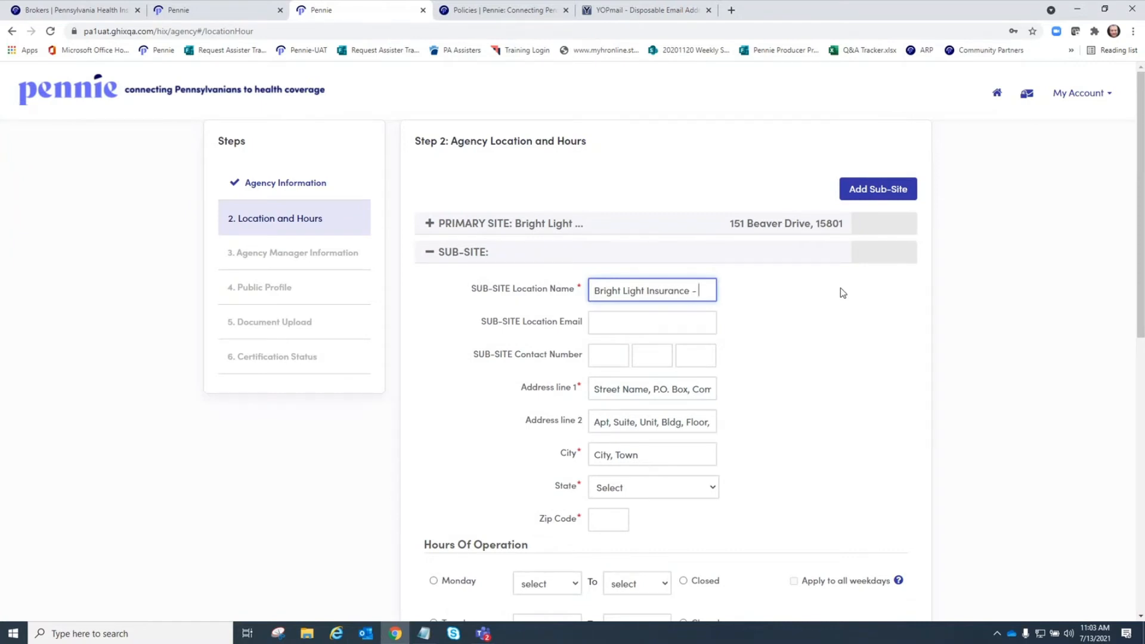
{"action": "type", "text": " - Rey"}
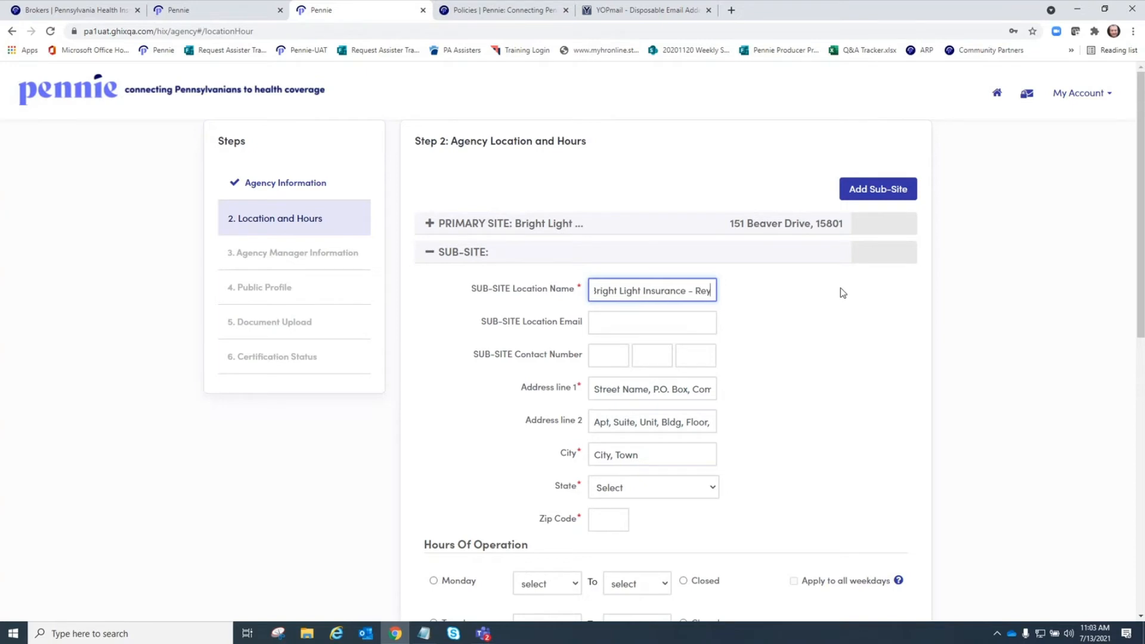
{"action": "type", "text": "noldsville"}
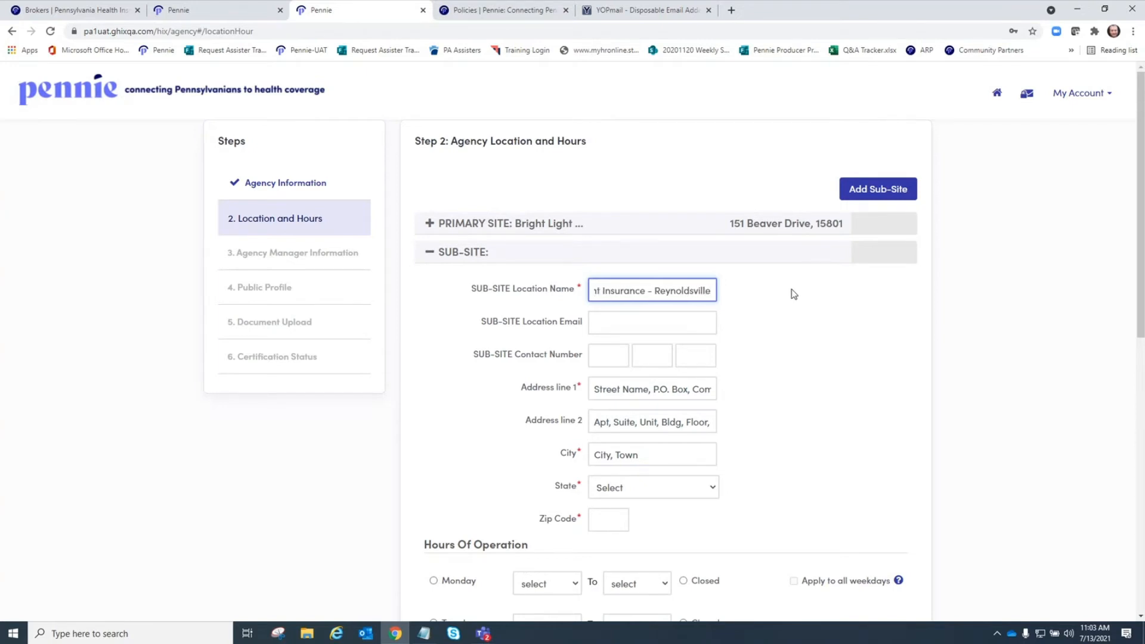
{"action": "left_click", "coordinate": [645, 317]}
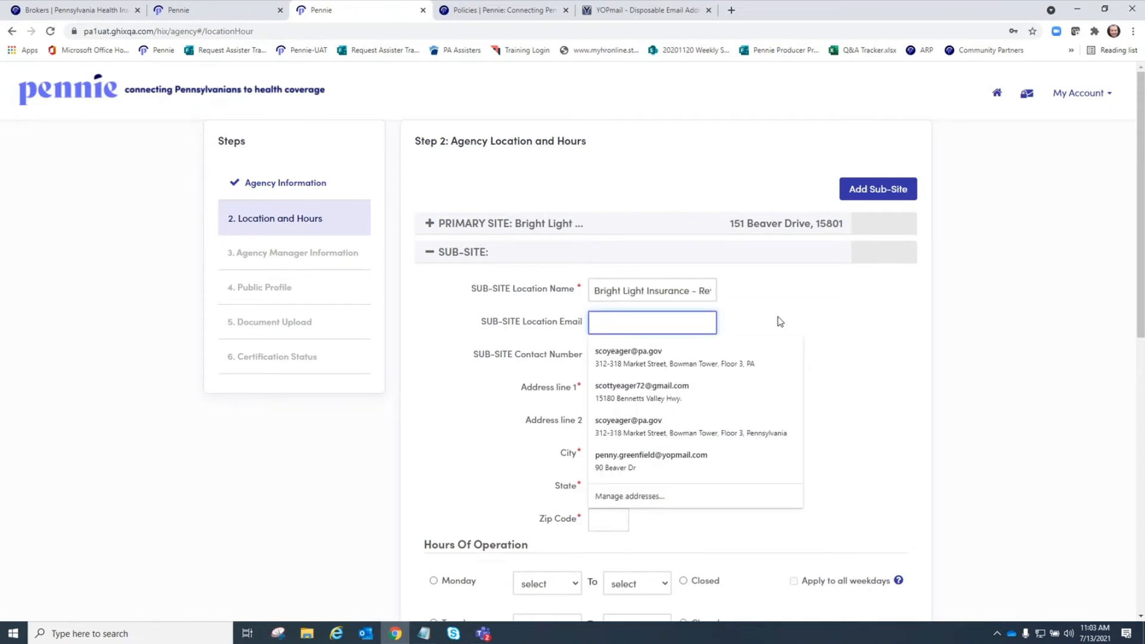
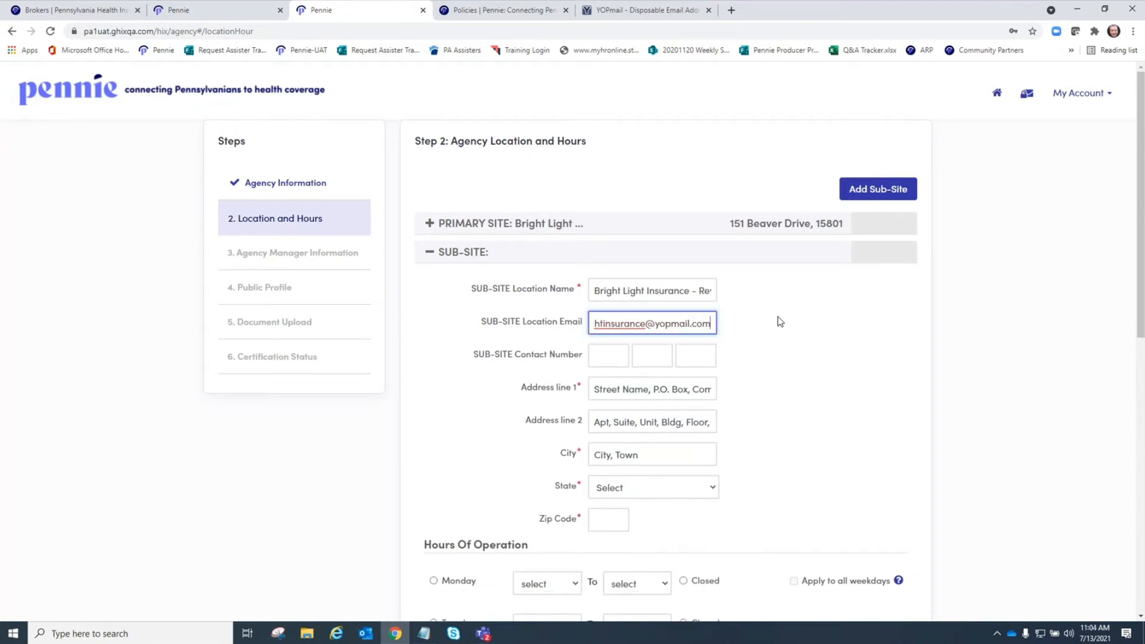
- Enter the sub-site's contact number and street address, correcting the street name
{"action": "left_click", "coordinate": [610, 363]}
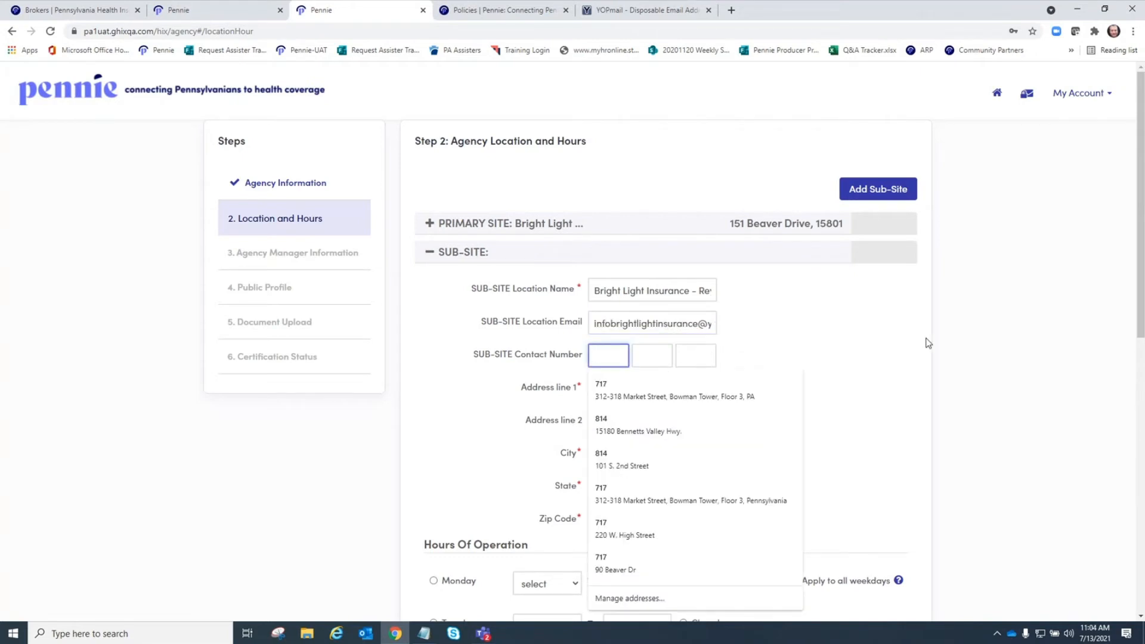
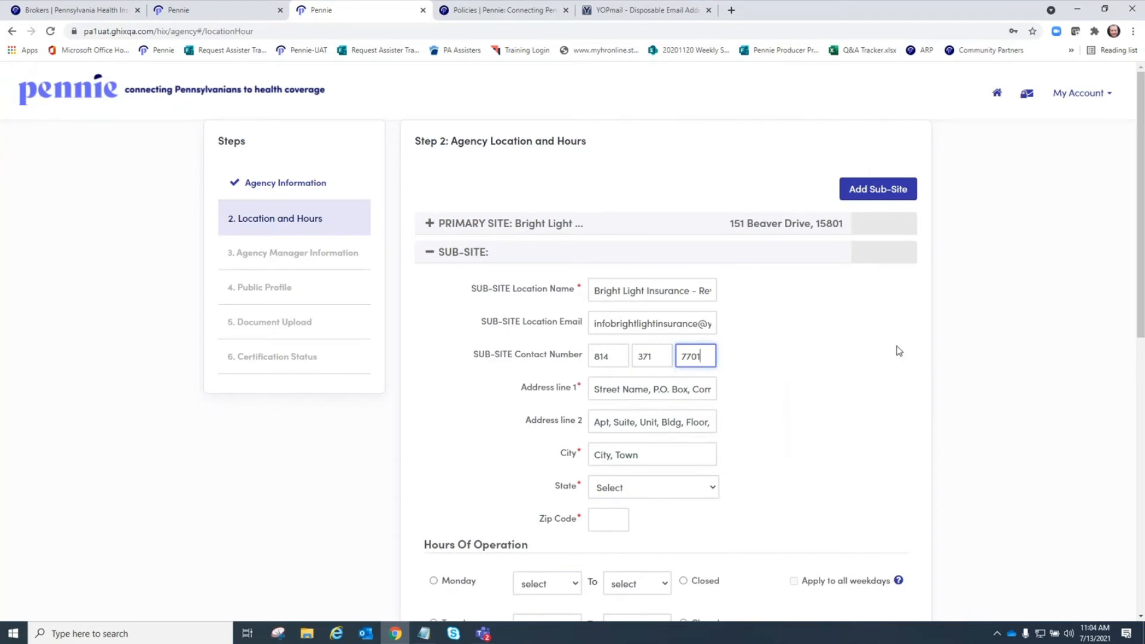
{"action": "scroll", "coordinate": [896, 349], "scroll_direction": "down", "scroll_amount": 3}
{"action": "key", "text": "Tab"}
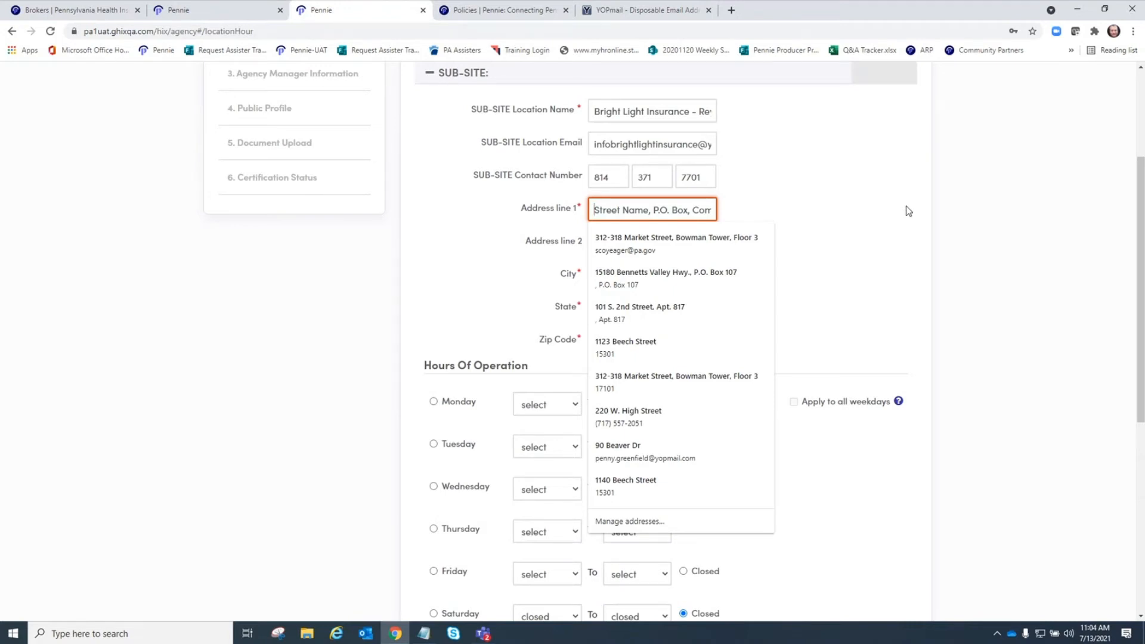
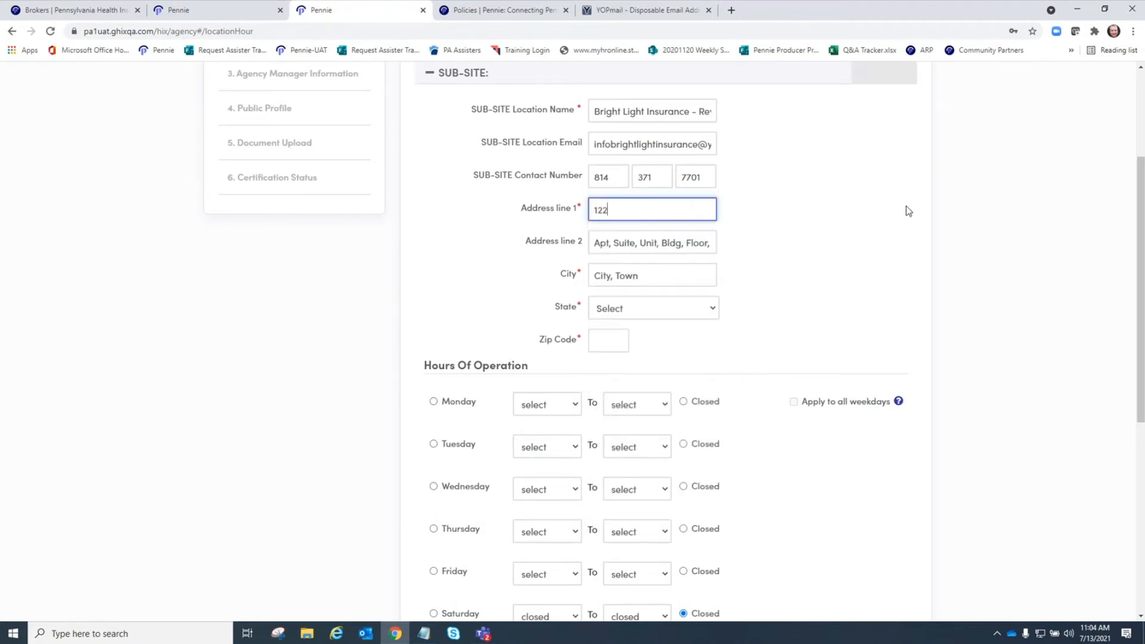
- Set the sub-site city to Reynoldsville, state to Pennsylvania, and fill in the zip code
{"action": "key", "text": "Tab"}
{"action": "key", "text": "Tab"}
{"action": "type", "text": "Reynold"}
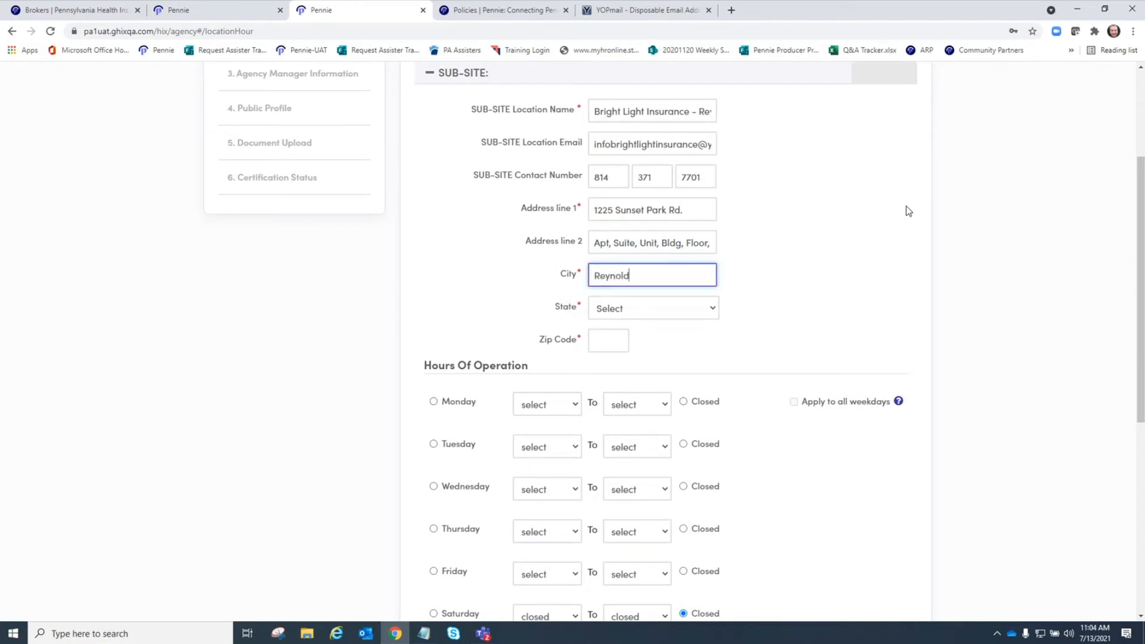
{"action": "type", "text": "sville"}
{"action": "key", "text": "Tab"}
{"action": "key", "text": "p"}
{"action": "key", "text": "Tab"}
{"action": "type", "text": "15"}
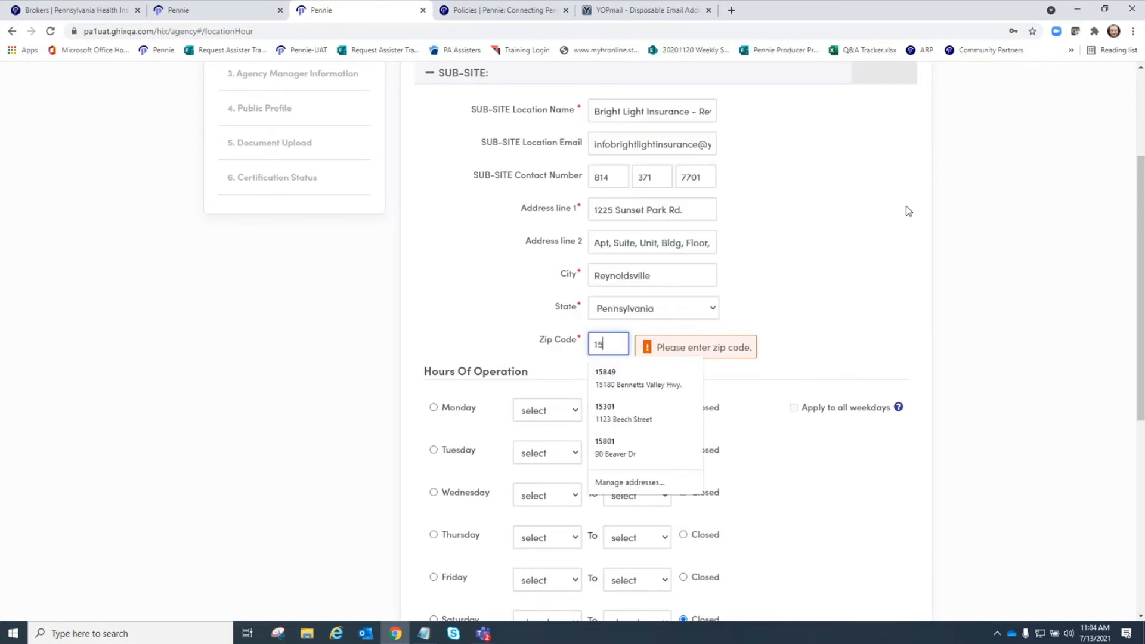
{"action": "type", "text": "801"}
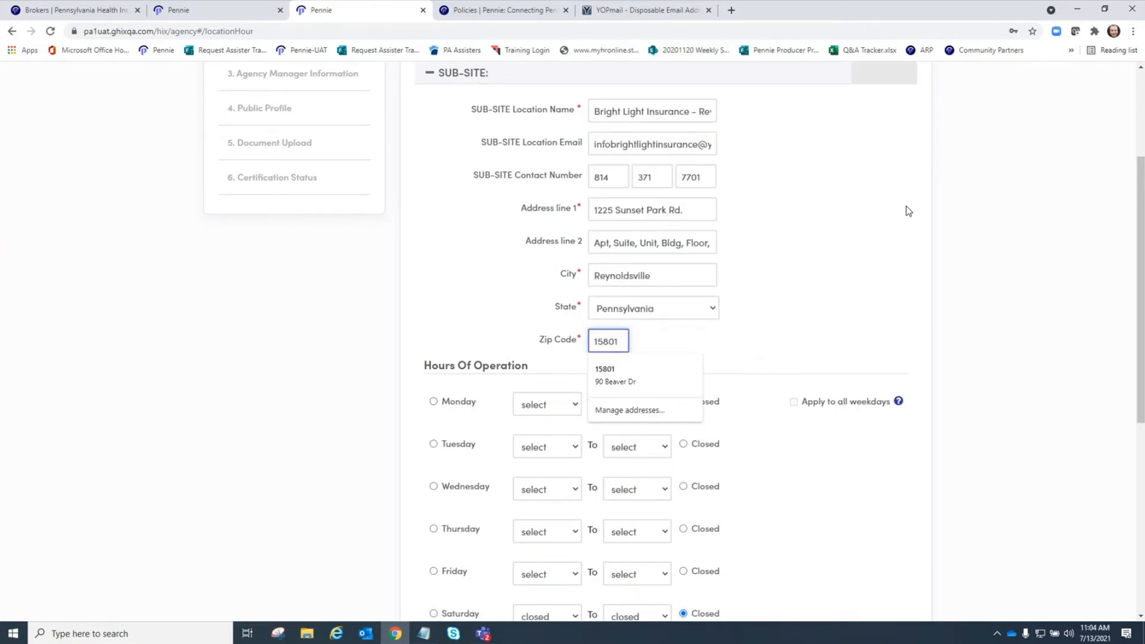
{"action": "left_click", "coordinate": [974, 201]}
{"action": "scroll", "coordinate": [860, 276], "scroll_direction": "down", "scroll_amount": 4}
- Open Monday 10:00 am–2:00 pm and apply those hours to all weekdays
{"action": "left_click", "coordinate": [434, 162]}
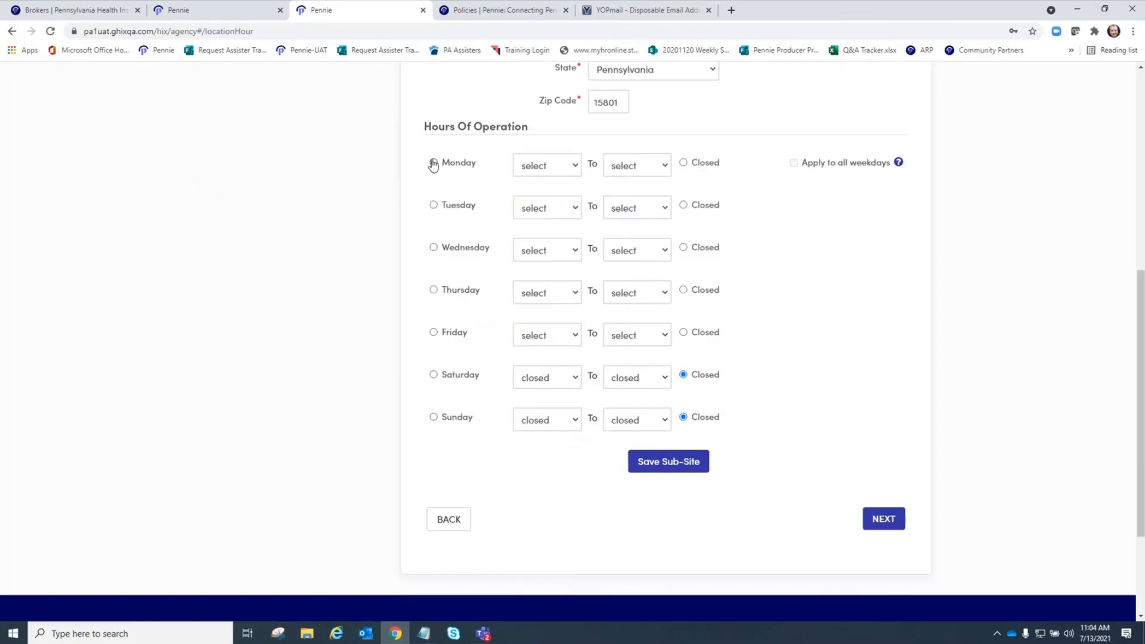
{"action": "left_click", "coordinate": [579, 170]}
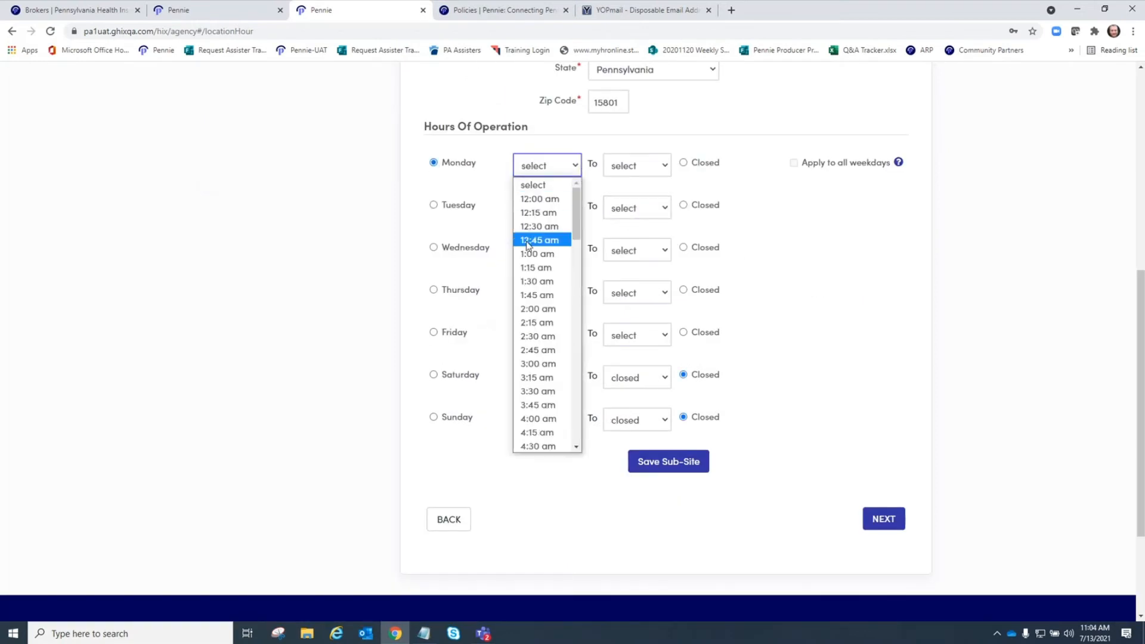
{"action": "scroll", "coordinate": [540, 333], "scroll_direction": "down", "scroll_amount": 6}
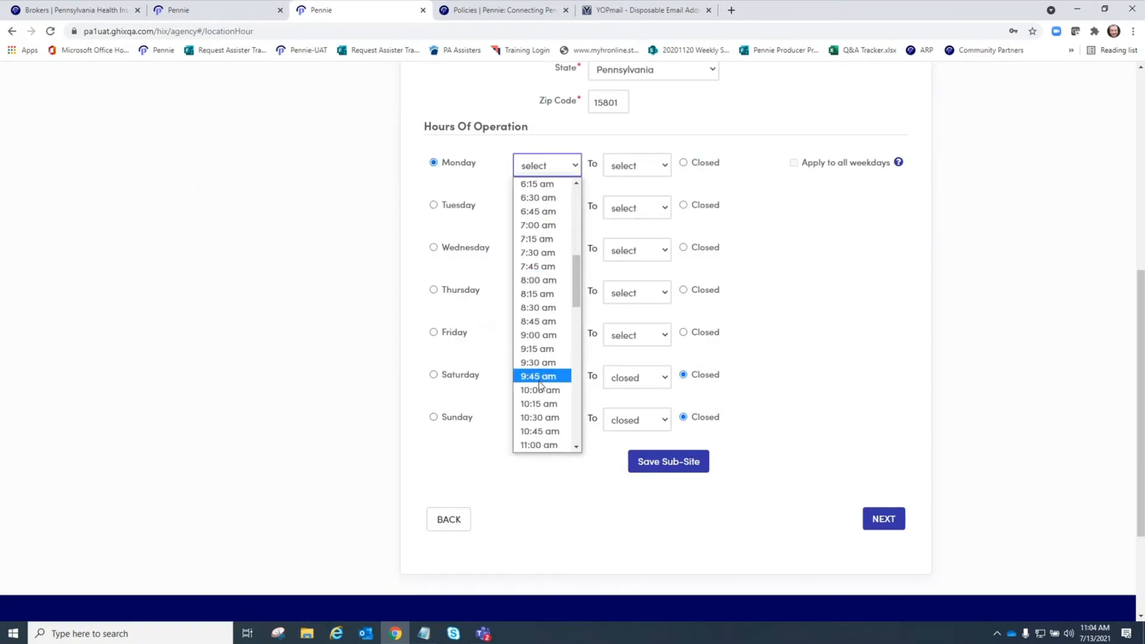
{"action": "scroll", "coordinate": [544, 382], "scroll_direction": "down", "scroll_amount": 2}
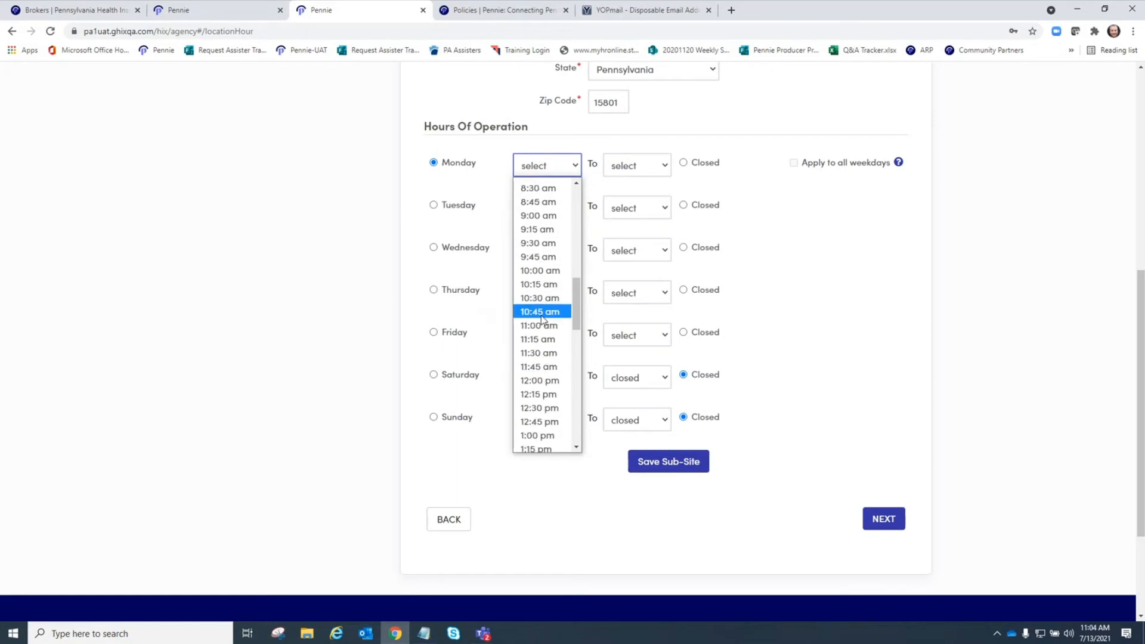
{"action": "left_click", "coordinate": [543, 270]}
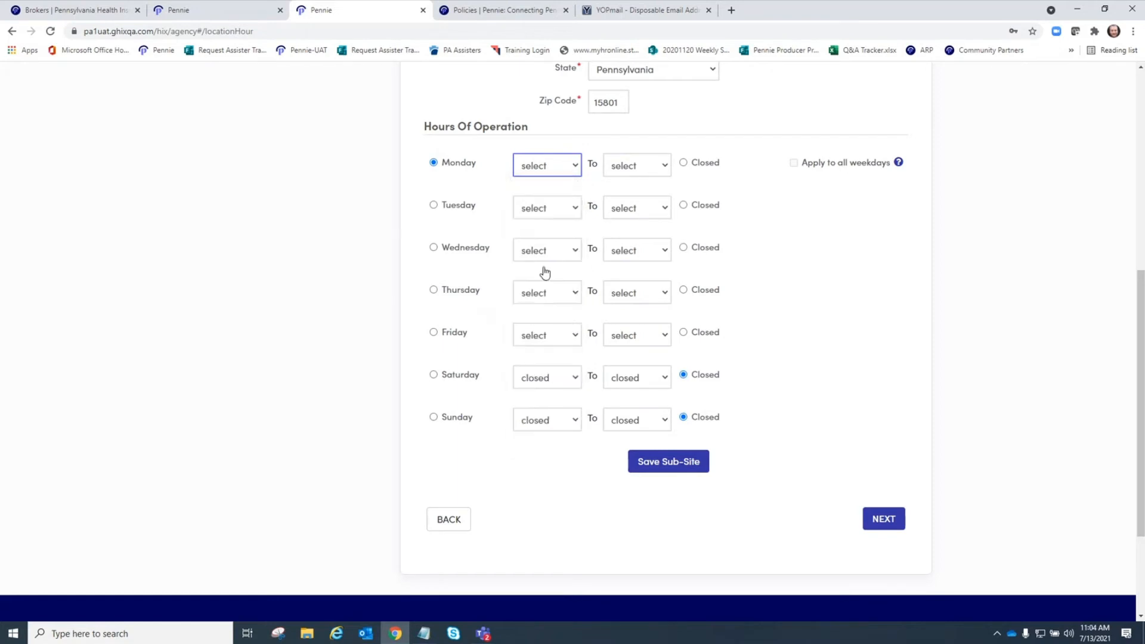
{"action": "left_click", "coordinate": [668, 173]}
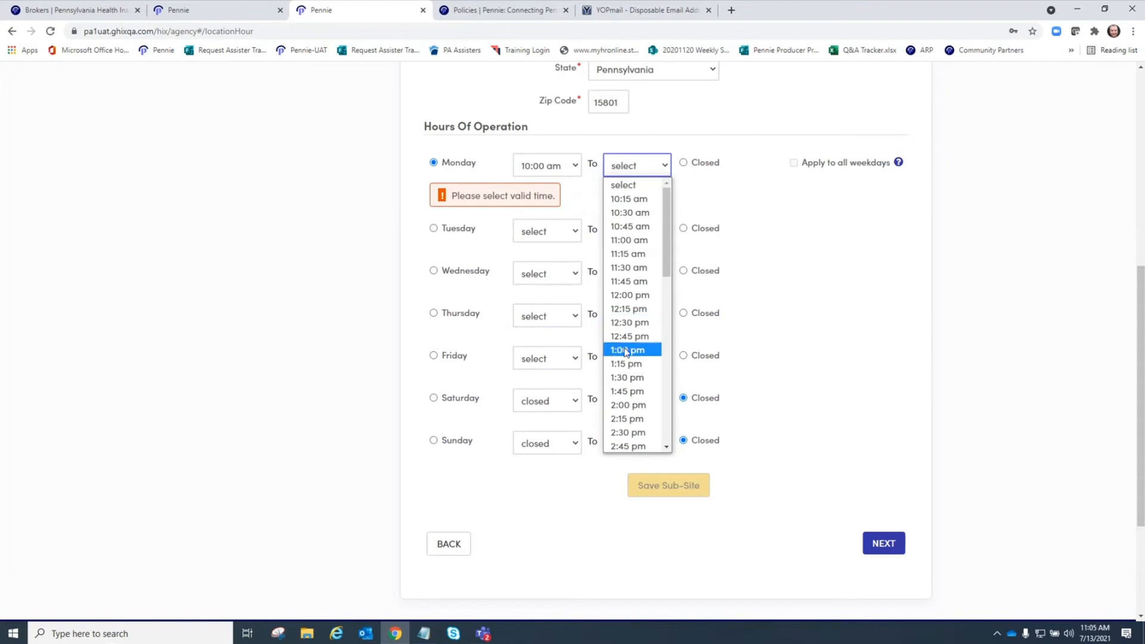
{"action": "left_click", "coordinate": [629, 406]}
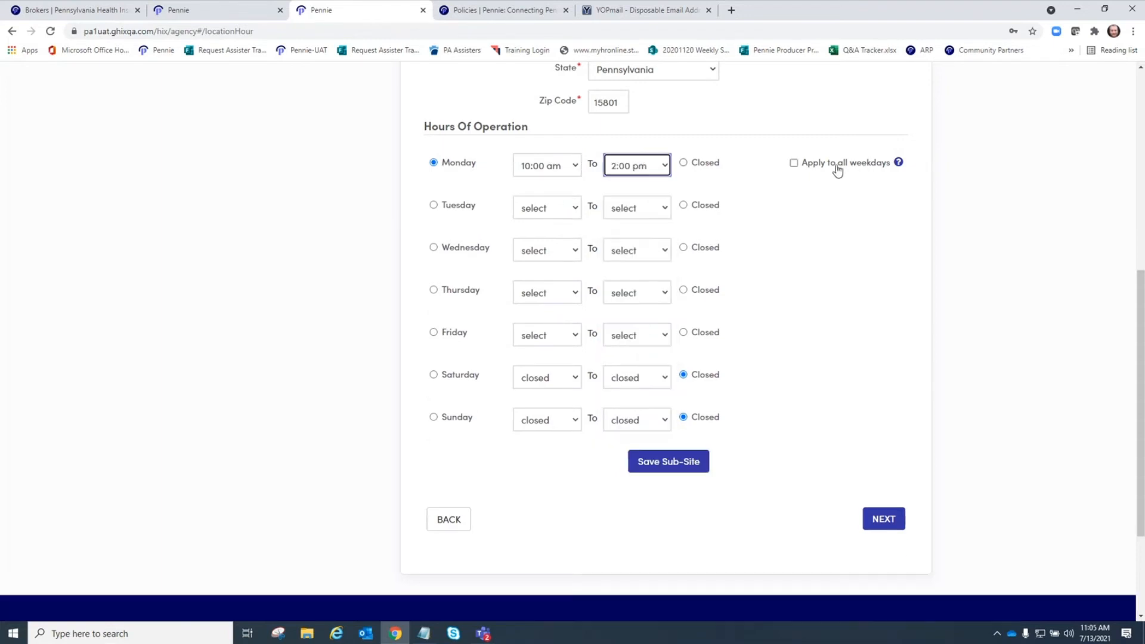
{"action": "left_click", "coordinate": [793, 163]}
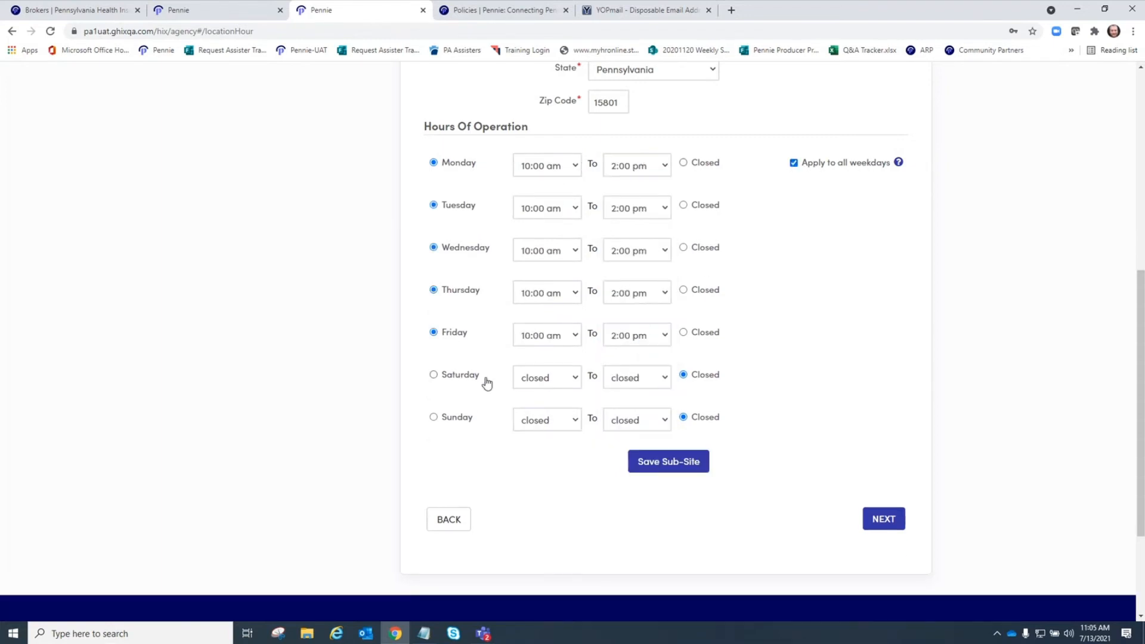
- Save the sub-site and accept the 'Address not found' warning to keep the entered address
{"action": "left_click", "coordinate": [676, 471]}
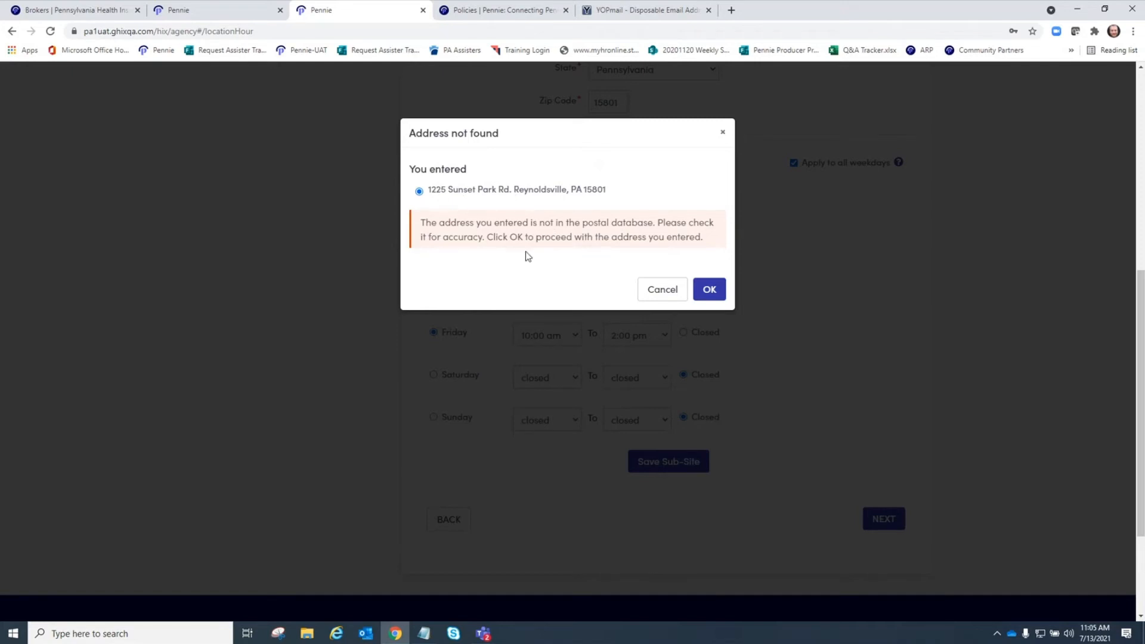
{"action": "left_click", "coordinate": [709, 289]}
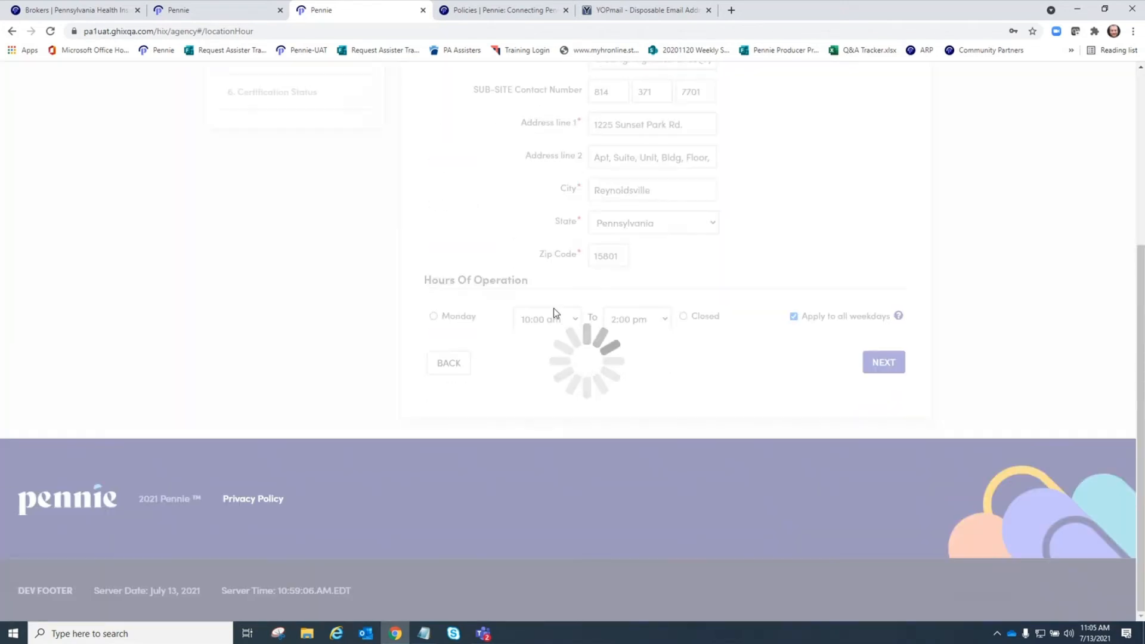
{"action": "scroll", "coordinate": [541, 310], "scroll_direction": "up", "scroll_amount": 3}
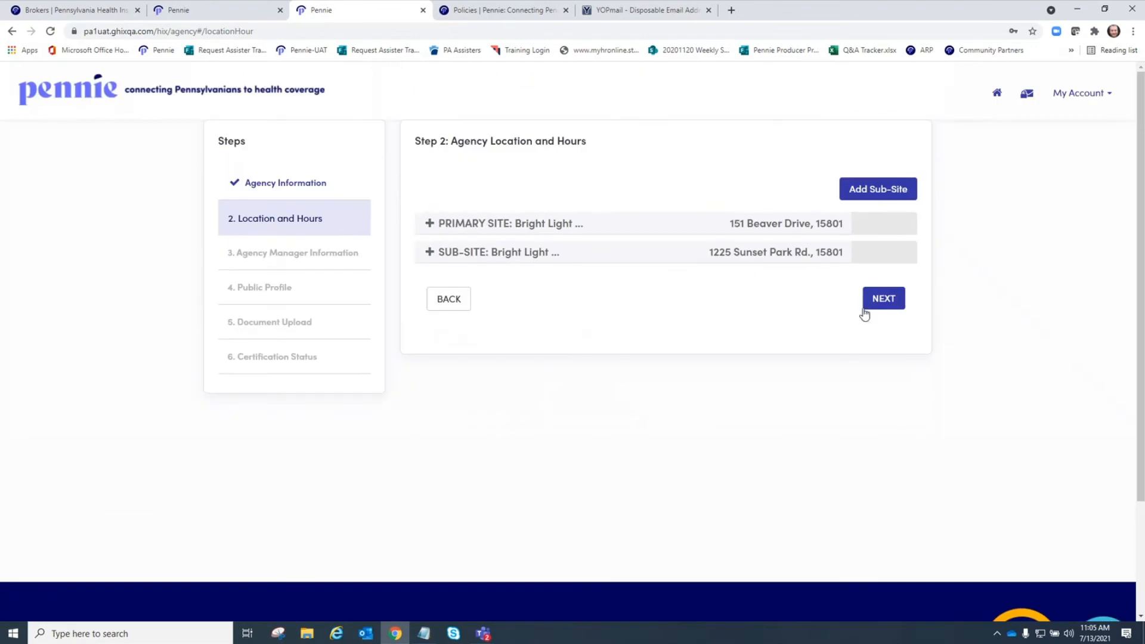
- Continue to Agency Manager Information and enter the agent's NPN
{"action": "left_click", "coordinate": [883, 304]}
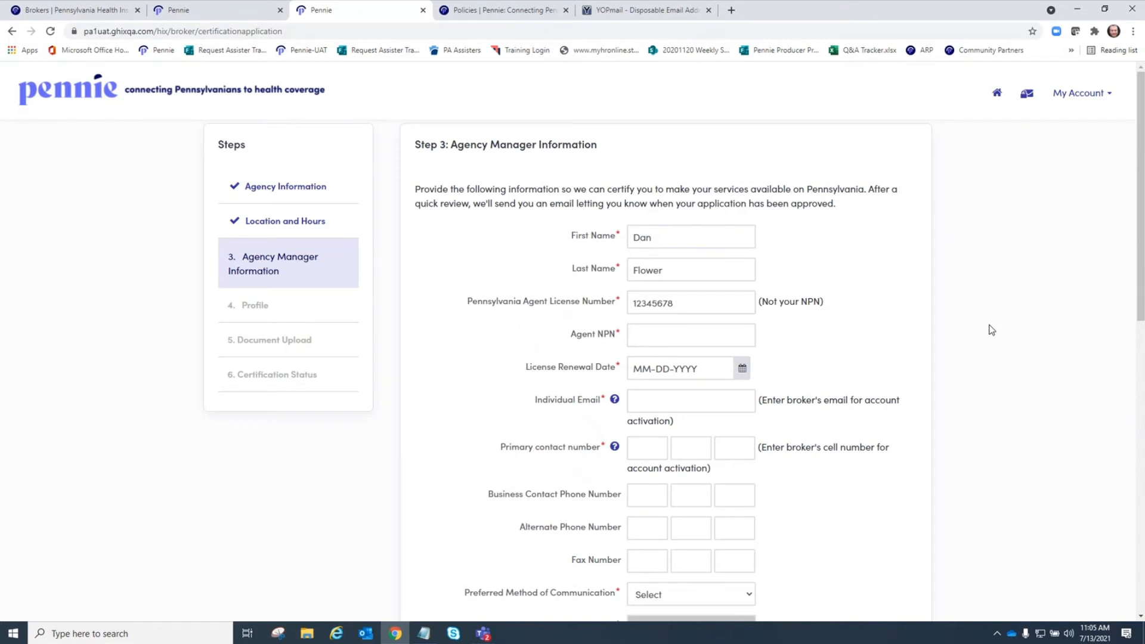
{"action": "scroll", "coordinate": [992, 329], "scroll_direction": "down", "scroll_amount": 2}
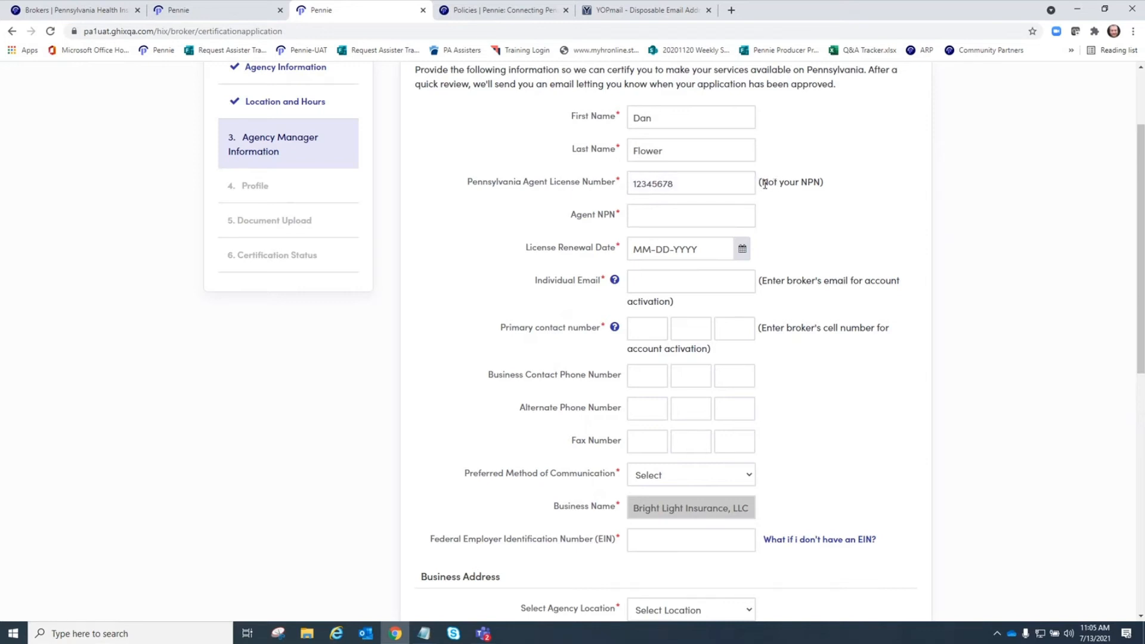
{"action": "left_click_drag", "start_coordinate": [763, 183], "coordinate": [831, 184]}
{"action": "left_click", "coordinate": [810, 188]}
{"action": "left_click", "coordinate": [670, 215]}
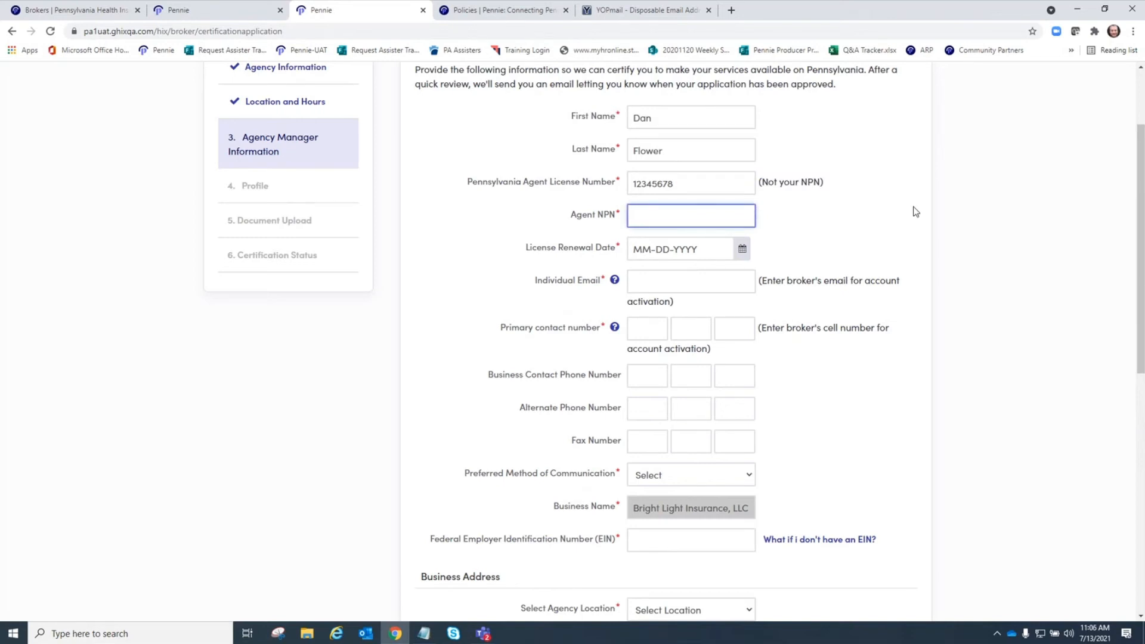
{"action": "type", "text": "882211"}
{"action": "left_click", "coordinate": [890, 268]}
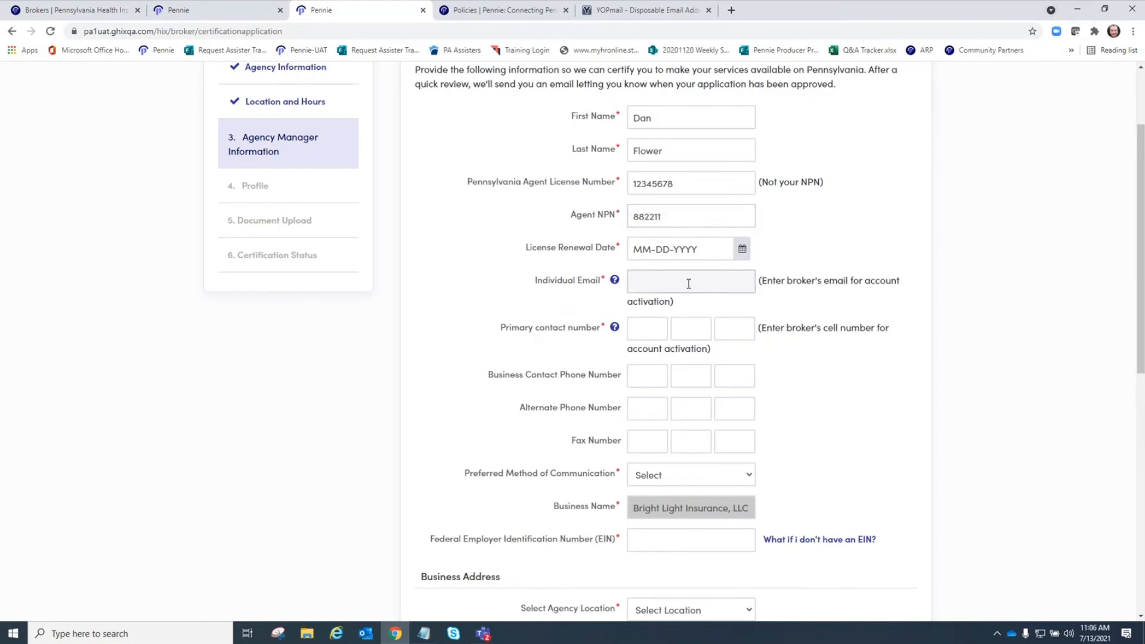
- Pick January 12, 2023 as the license renewal date in the calendar
{"action": "left_click", "coordinate": [743, 249]}
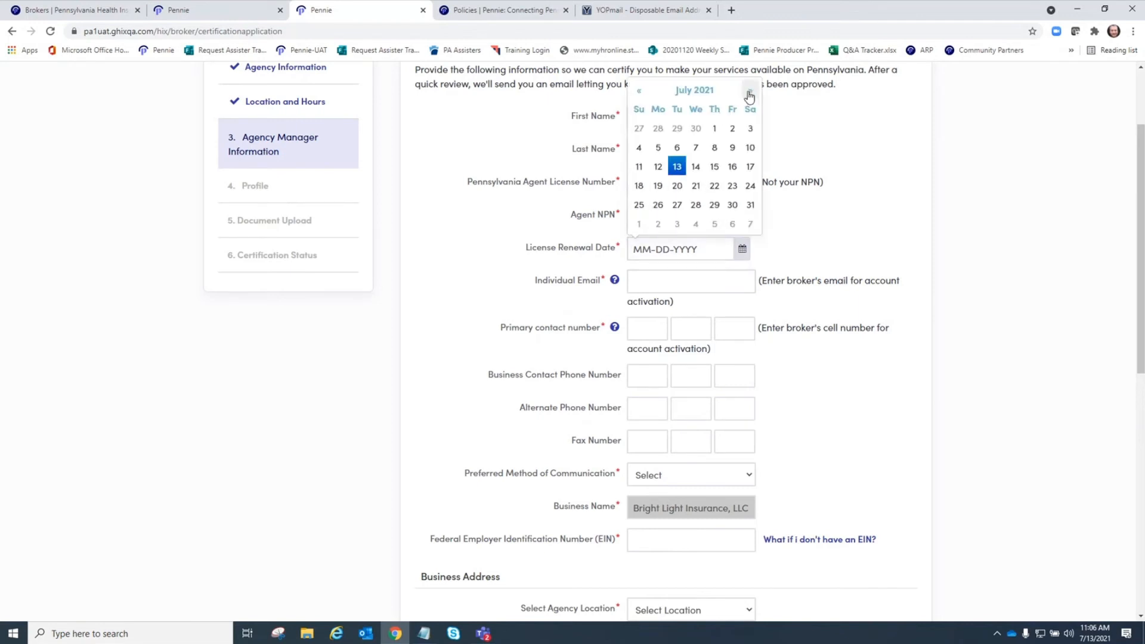
{"action": "left_click", "coordinate": [708, 93]}
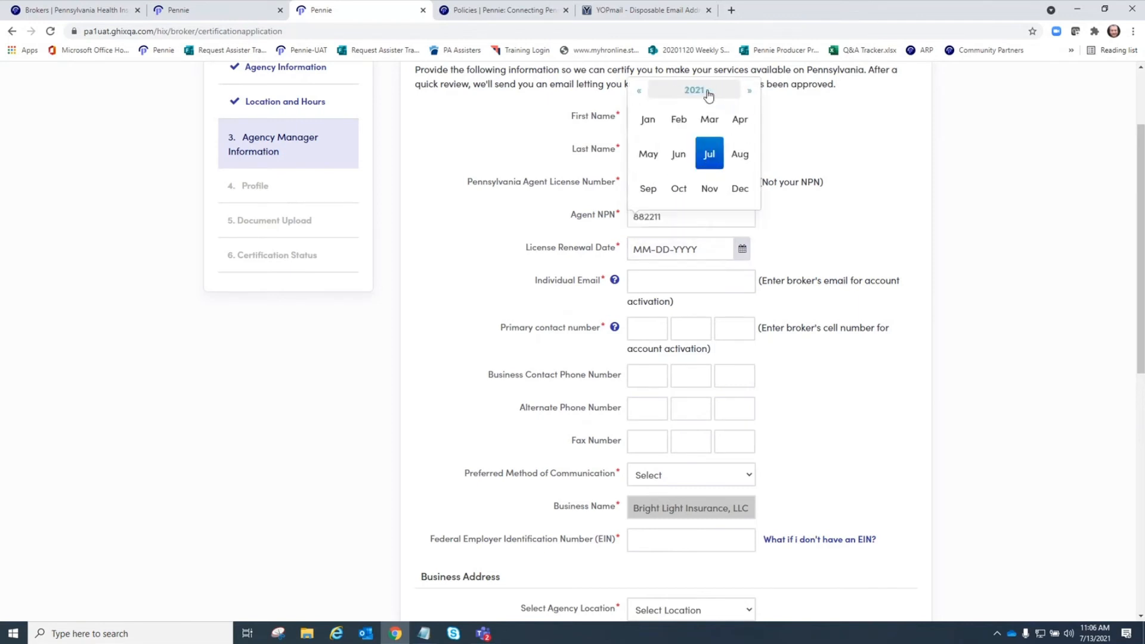
{"action": "left_click", "coordinate": [734, 187]}
{"action": "left_click", "coordinate": [750, 91]}
{"action": "left_click", "coordinate": [750, 91]}
{"action": "left_click", "coordinate": [750, 91]}
{"action": "left_click", "coordinate": [750, 91]}
{"action": "left_click", "coordinate": [750, 90]}
{"action": "left_click", "coordinate": [750, 90]}
{"action": "left_click", "coordinate": [749, 91]}
{"action": "left_click", "coordinate": [750, 91]}
{"action": "left_click", "coordinate": [750, 90]}
{"action": "left_click", "coordinate": [750, 91]}
{"action": "left_click", "coordinate": [750, 91]}
{"action": "left_click", "coordinate": [750, 90]}
{"action": "left_click", "coordinate": [749, 90]}
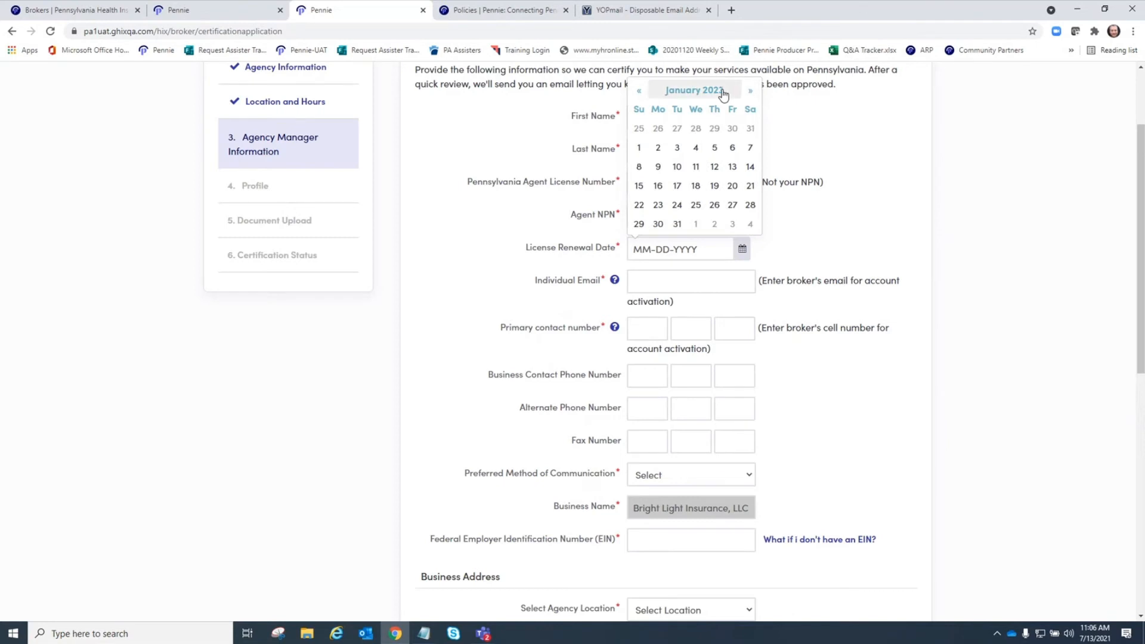
{"action": "left_click", "coordinate": [713, 166]}
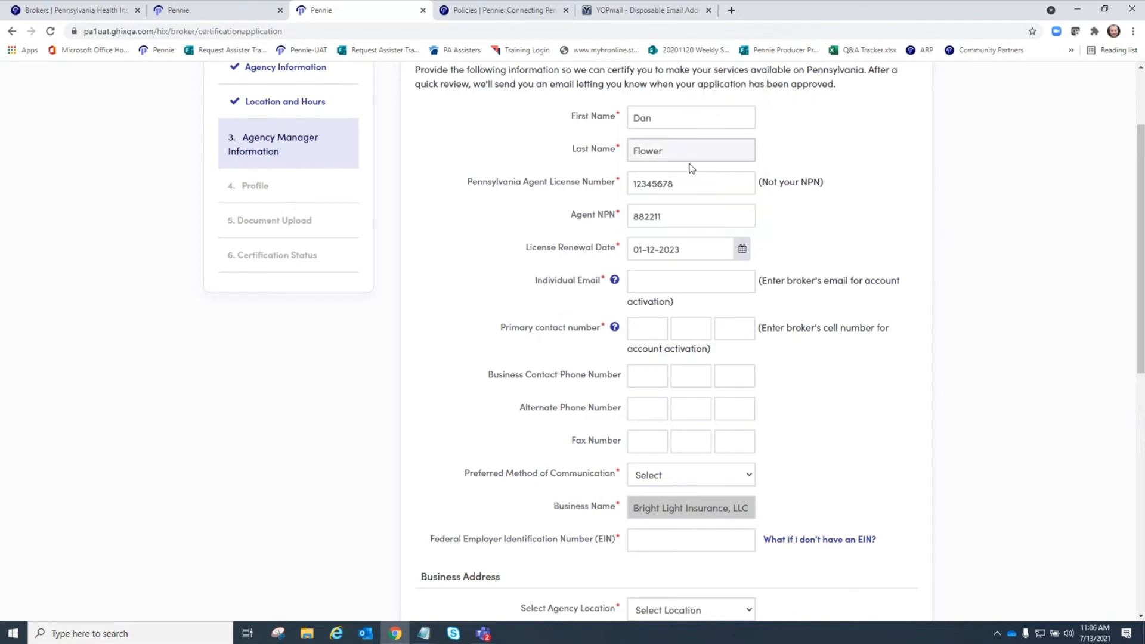
{"action": "left_click", "coordinate": [635, 288]}
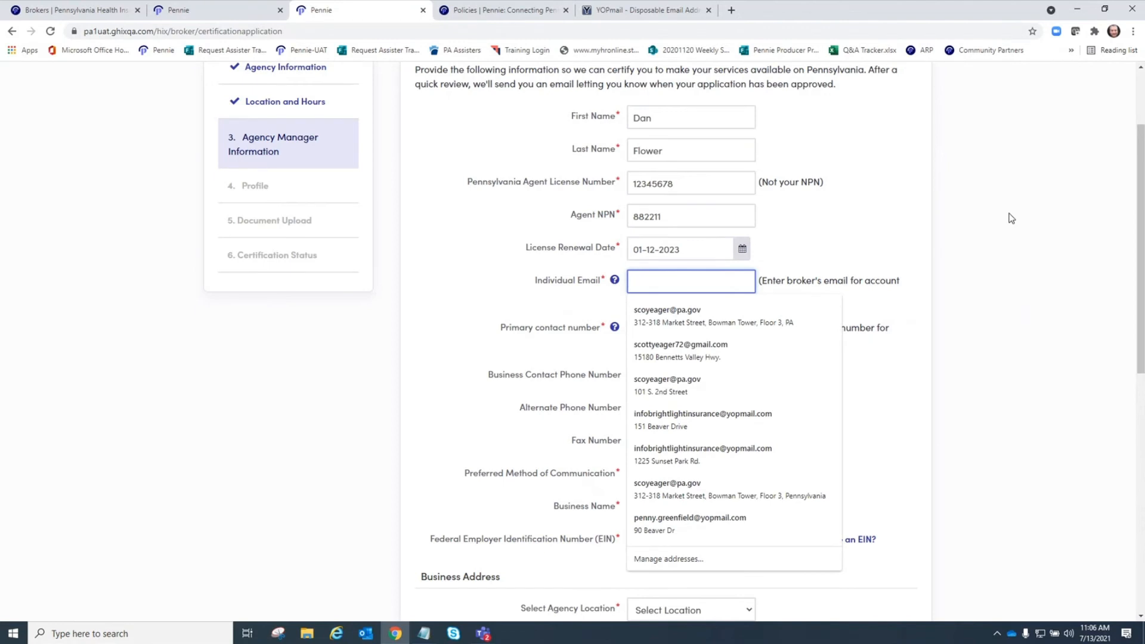
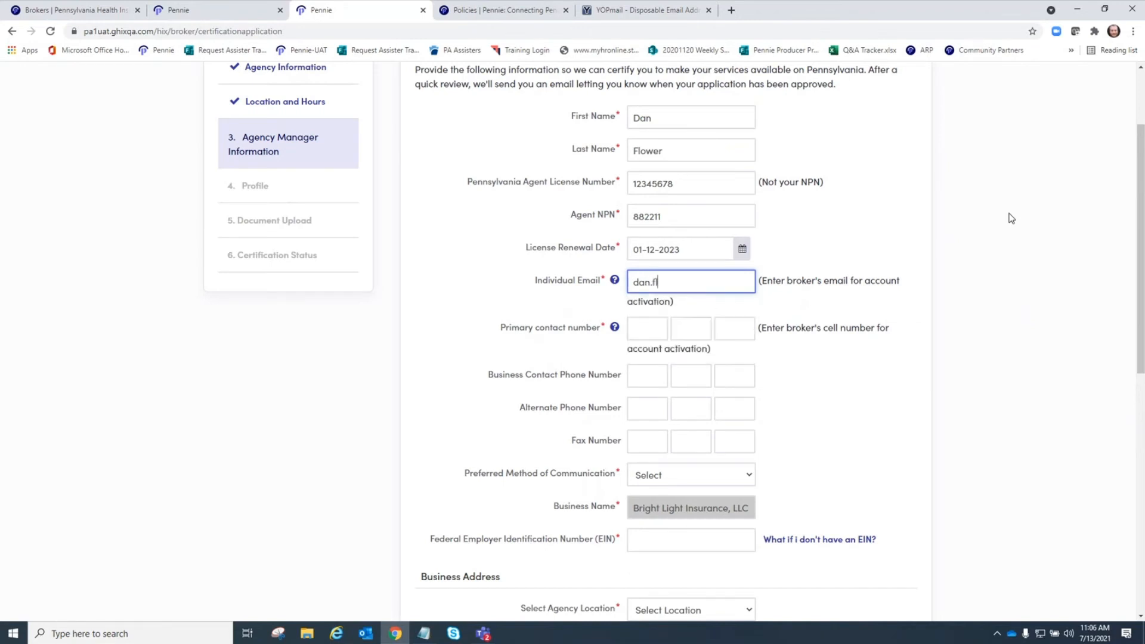
- Enter the manager's individual e-mail address
{"action": "left_click", "coordinate": [643, 327]}
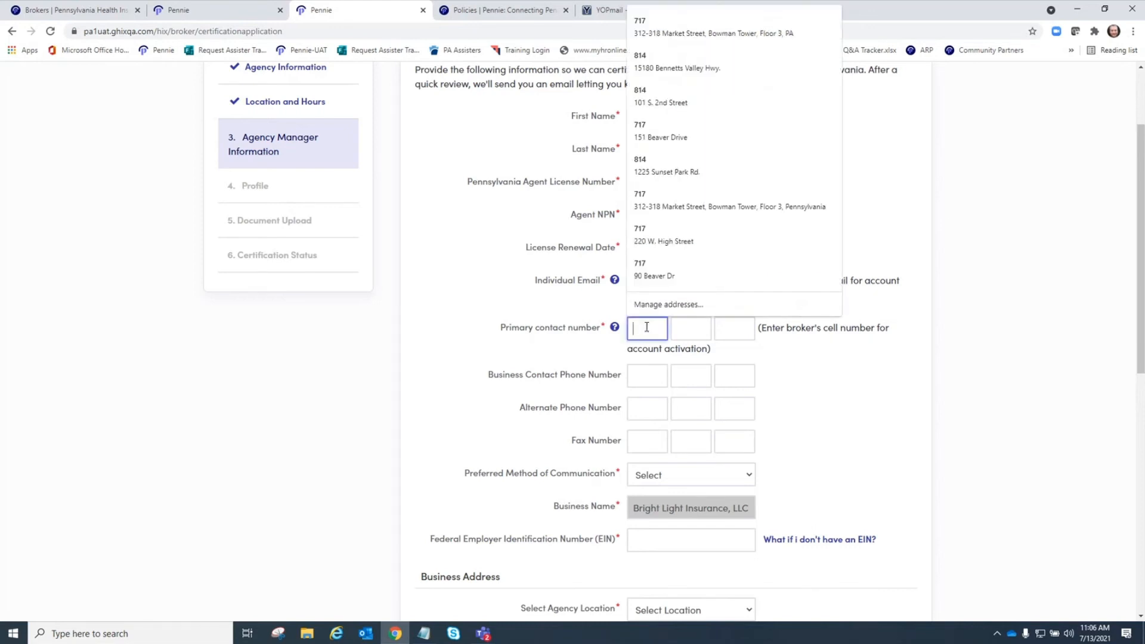
{"action": "left_click", "coordinate": [973, 400]}
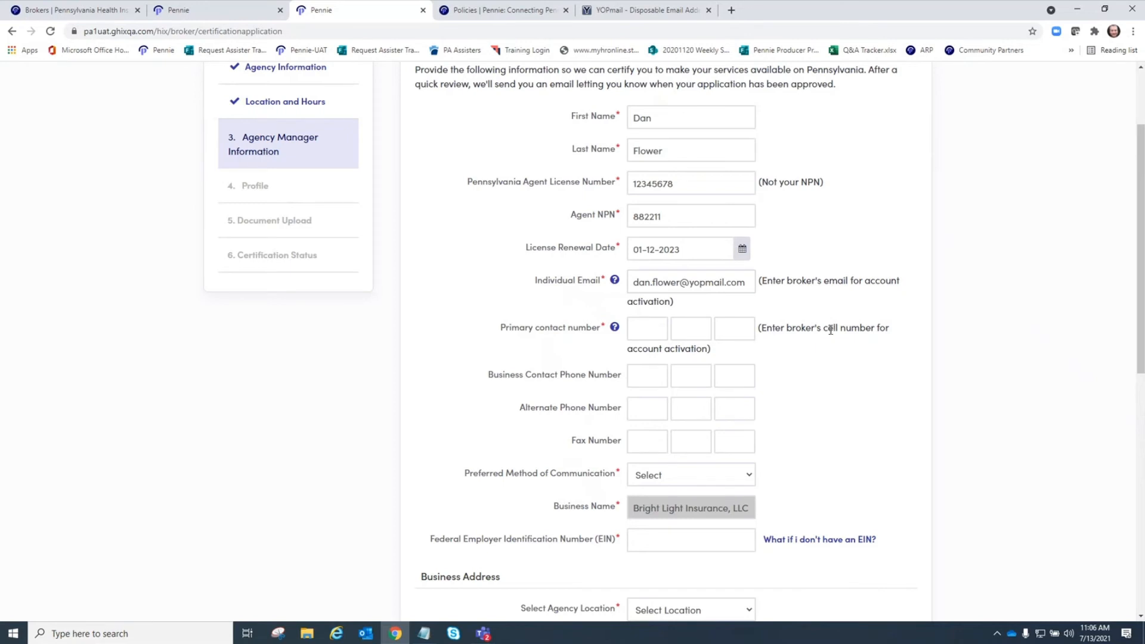
- Fill in the manager's primary contact number and business contact phone number
{"action": "left_click", "coordinate": [644, 331]}
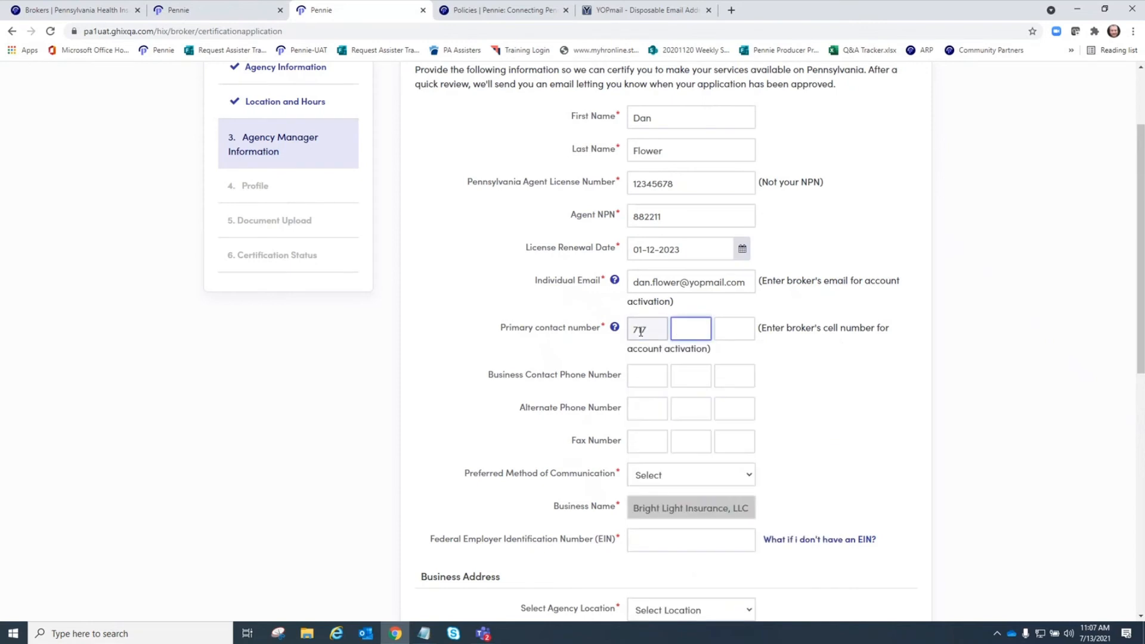
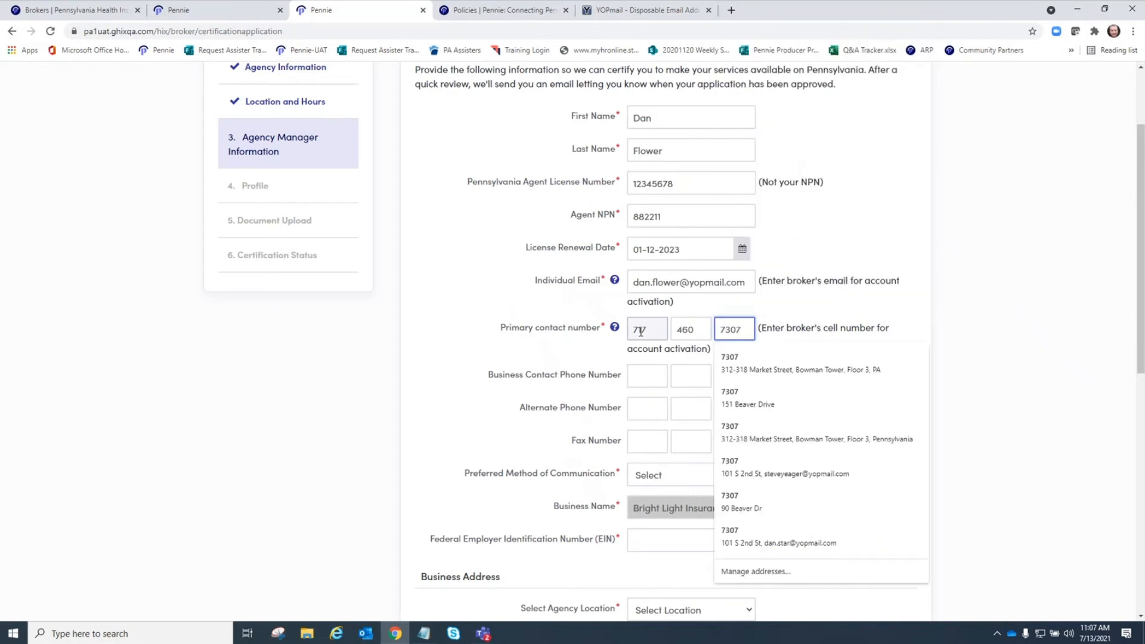
{"action": "left_click", "coordinate": [994, 316]}
{"action": "left_click", "coordinate": [647, 376]}
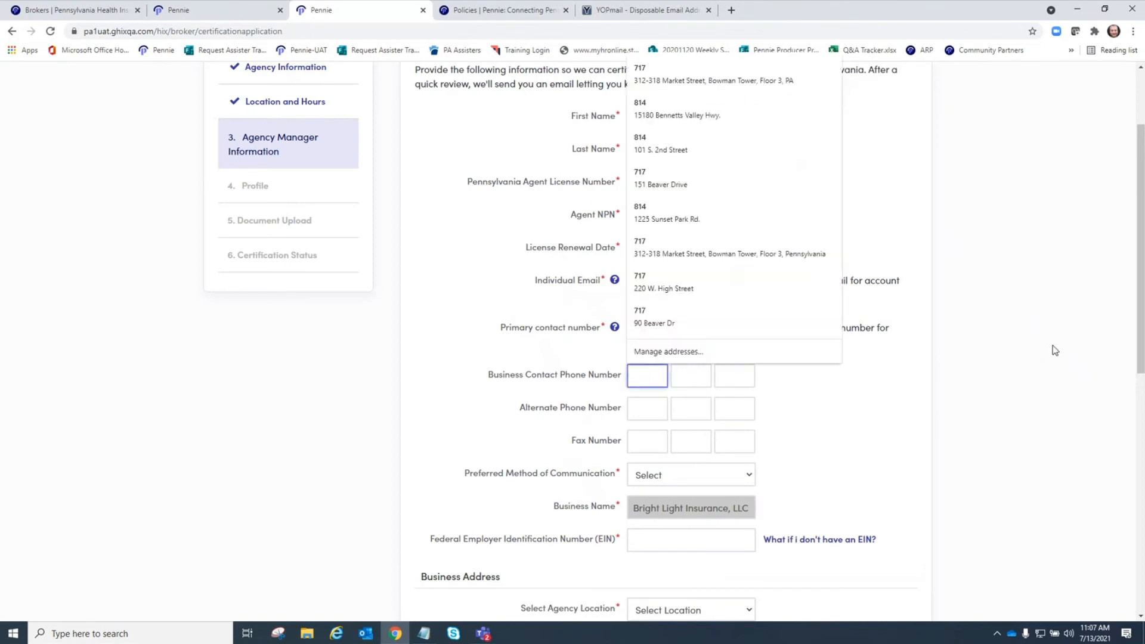
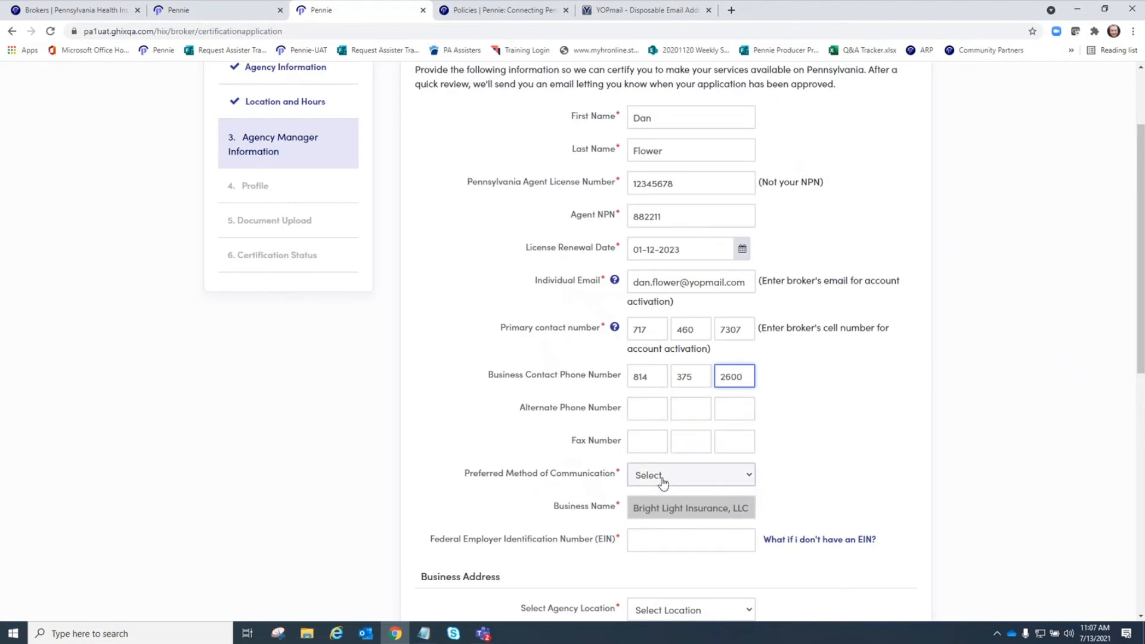
- Set Email Address as the preferred communication method and review the EIN help note
{"action": "left_click", "coordinate": [691, 477]}
{"action": "left_click", "coordinate": [671, 522]}
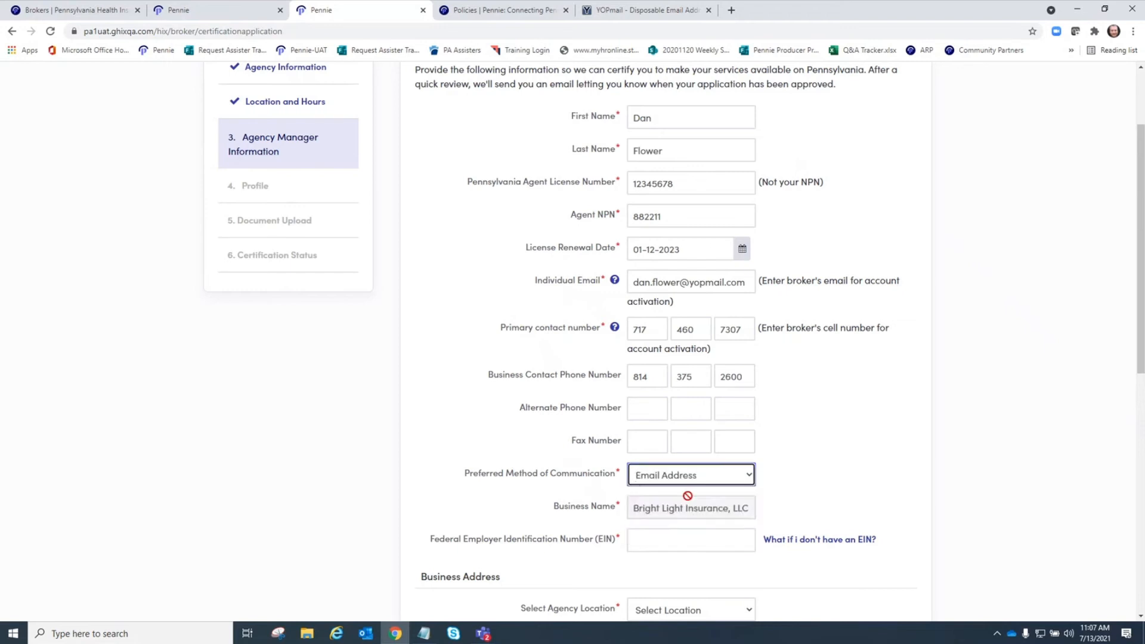
{"action": "scroll", "coordinate": [824, 452], "scroll_direction": "down", "scroll_amount": 3}
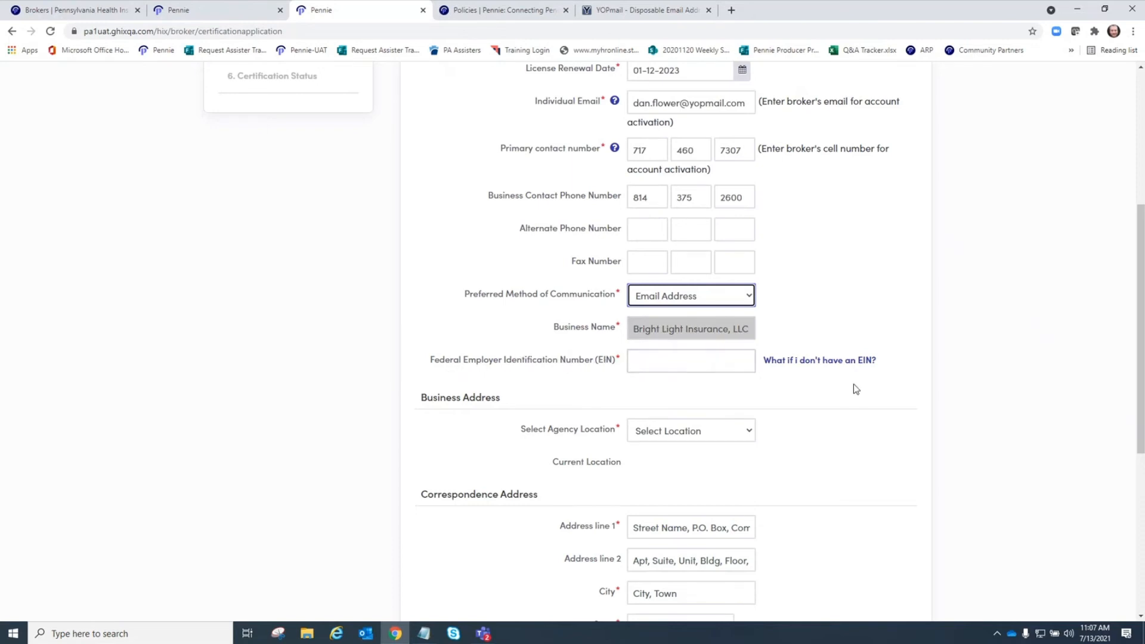
{"action": "left_click", "coordinate": [836, 361]}
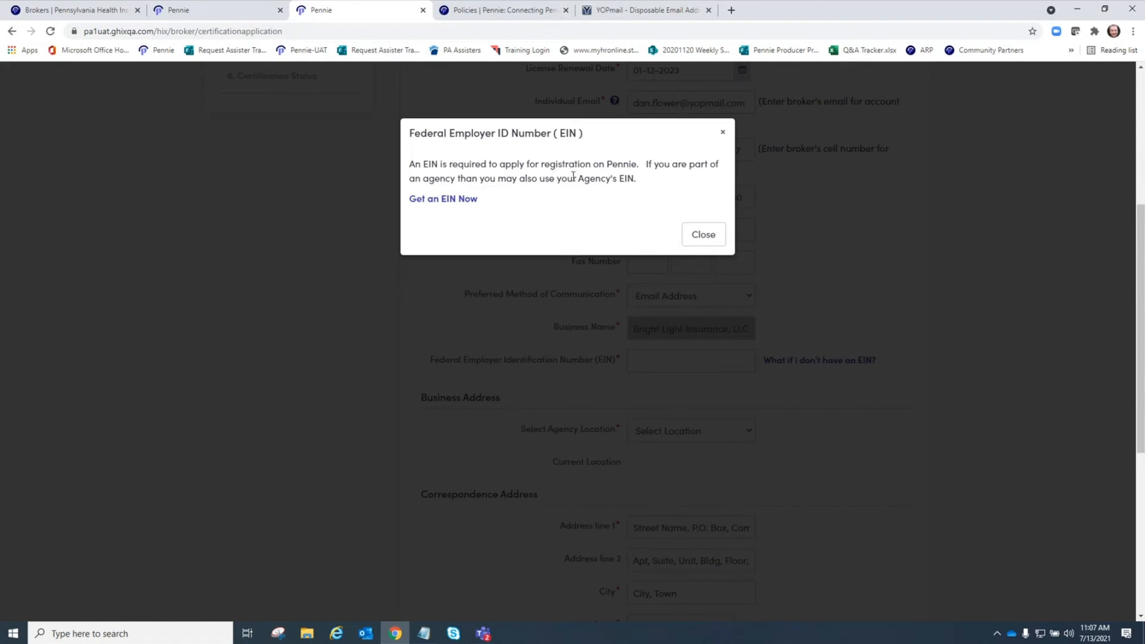
{"action": "left_click", "coordinate": [704, 235]}
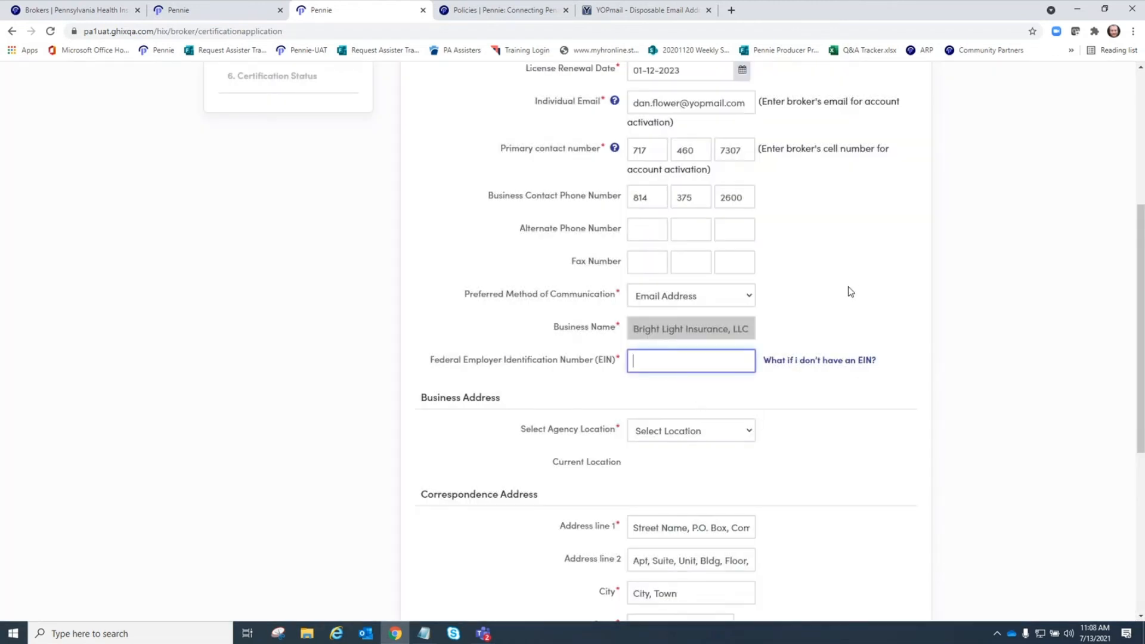
- Enter the agency's nine-digit federal EIN, removing stray letters and an extra digit
{"action": "scroll", "coordinate": [920, 301], "scroll_direction": "up", "scroll_amount": 2}
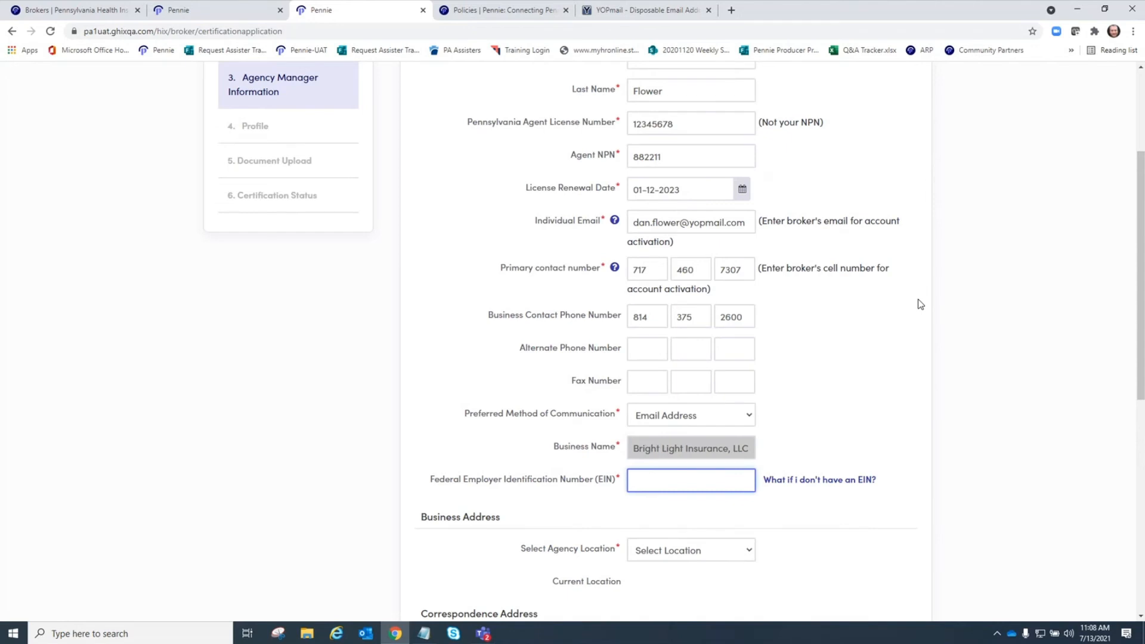
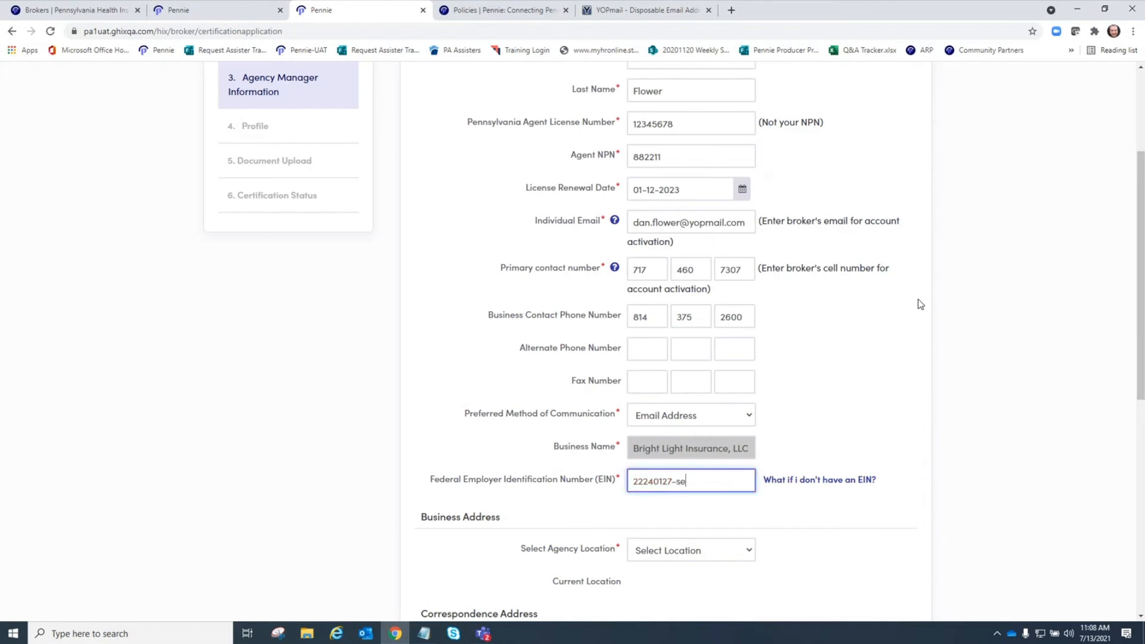
{"action": "left_click", "coordinate": [805, 314]}
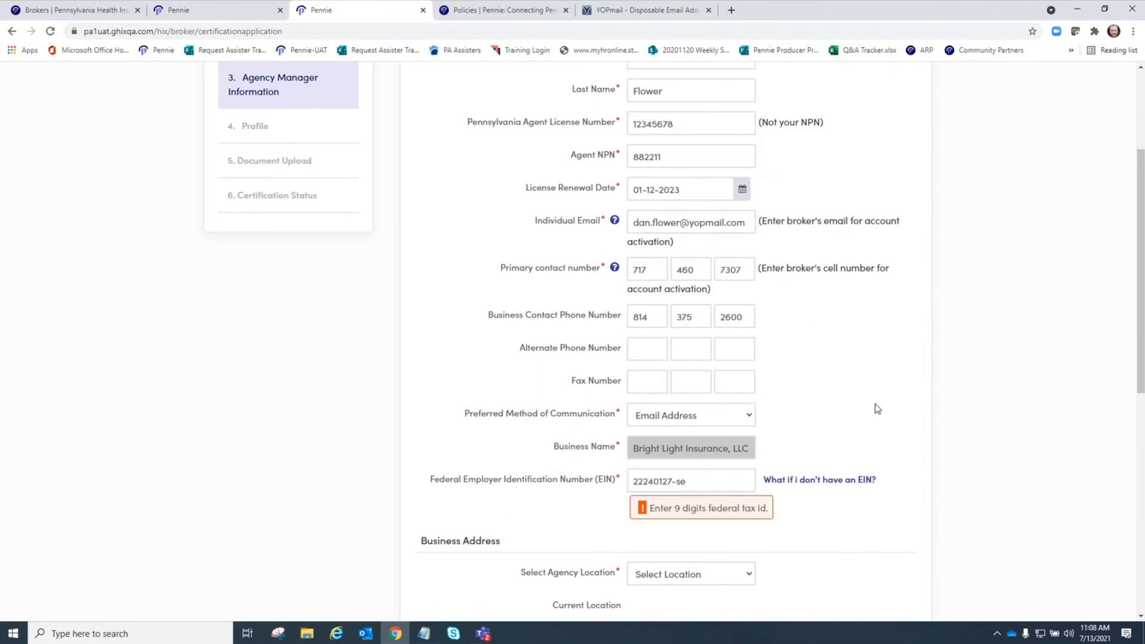
{"action": "left_click", "coordinate": [696, 480]}
{"action": "key", "text": "BackSpace"}
{"action": "key", "text": "BackSpace"}
{"action": "key", "text": "BackSpace"}
{"action": "type", "text": "9"}
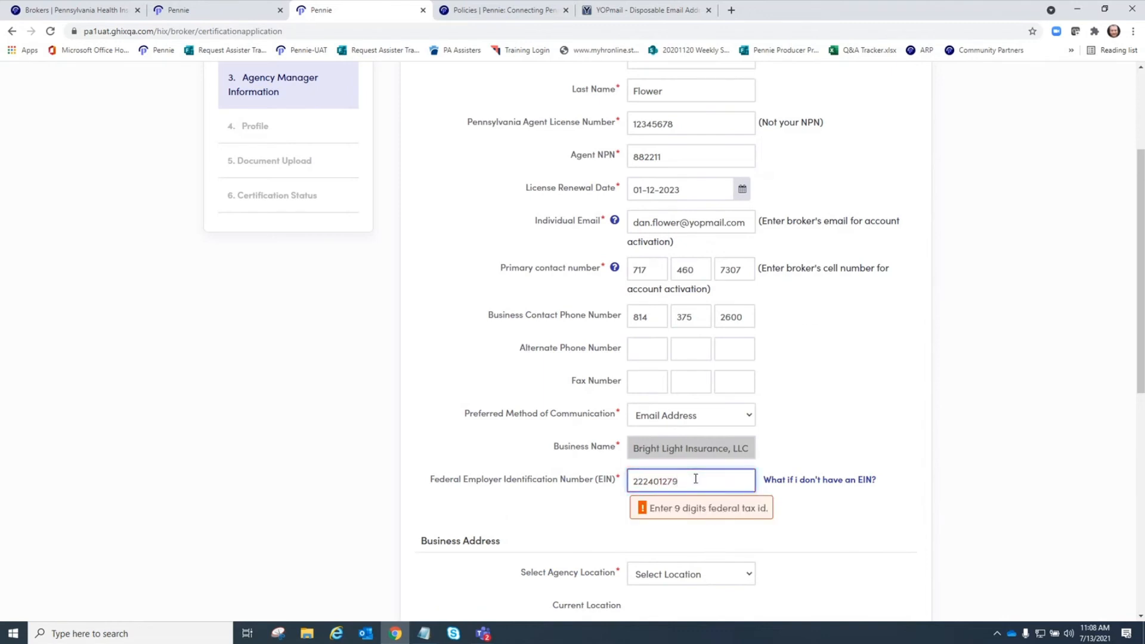
{"action": "type", "text": "10"}
{"action": "left_click", "coordinate": [800, 443]}
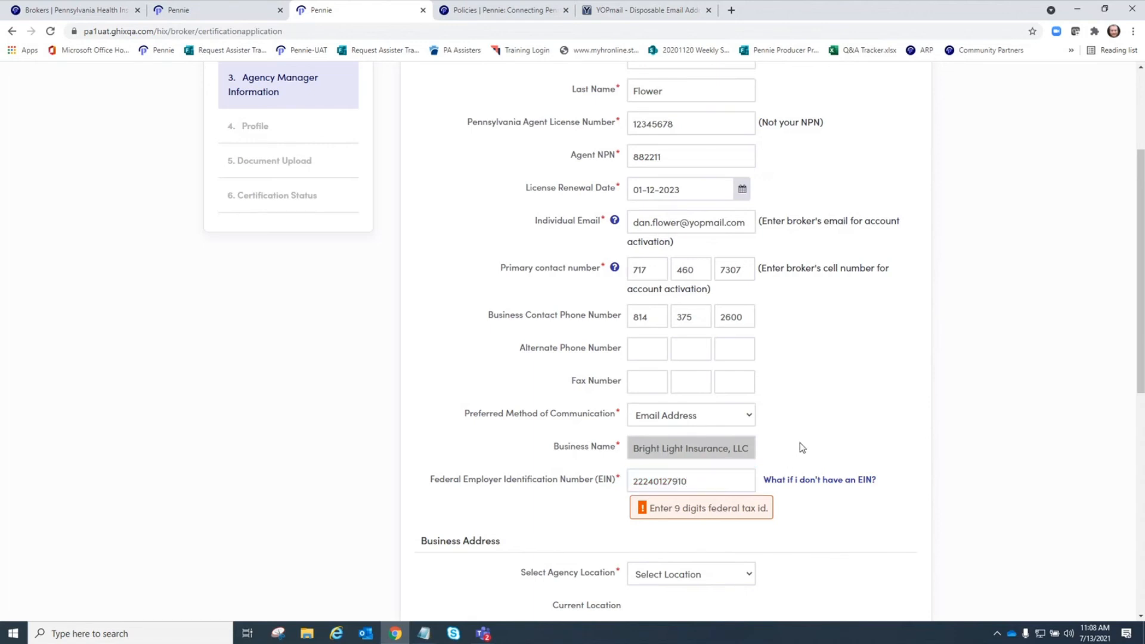
{"action": "left_click", "coordinate": [680, 480]}
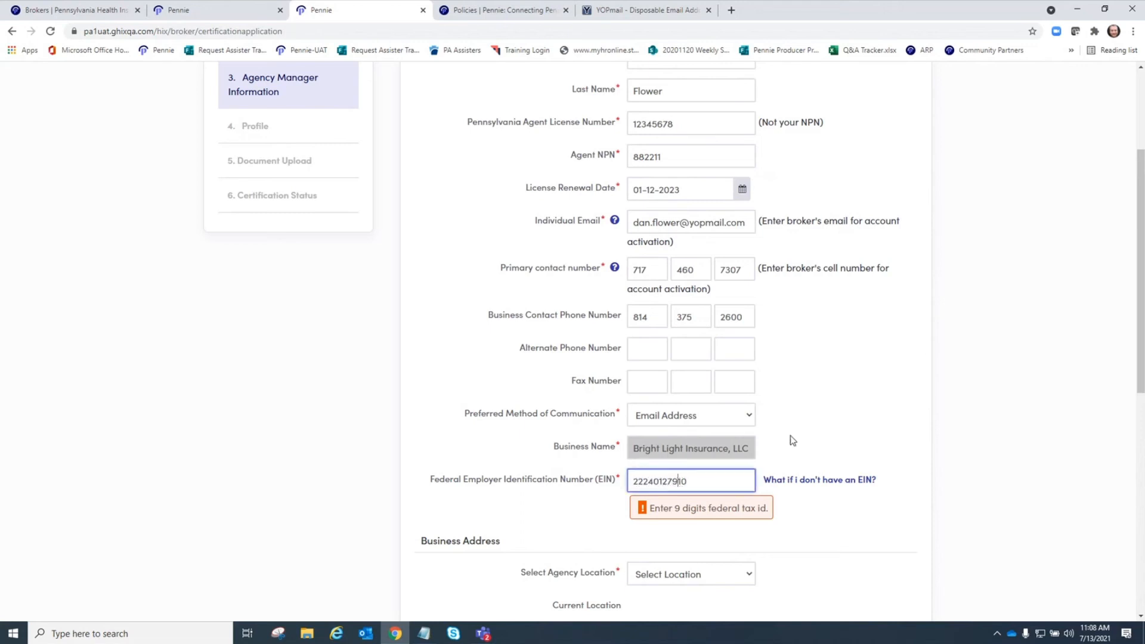
{"action": "key", "text": "BackSpace"}
- Pick Bright Light Insurance from the Select Agency Location list to load its address
{"action": "left_click_drag", "start_coordinate": [893, 325], "coordinate": [892, 362]}
{"action": "scroll", "coordinate": [850, 429], "scroll_direction": "down", "scroll_amount": 3}
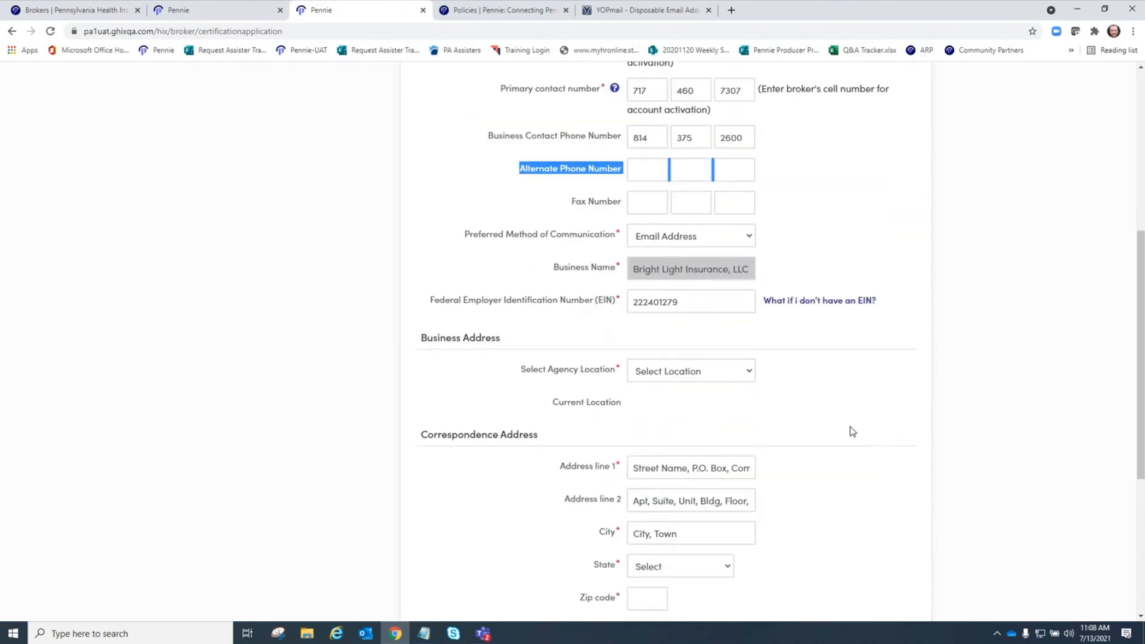
{"action": "left_click", "coordinate": [666, 377]}
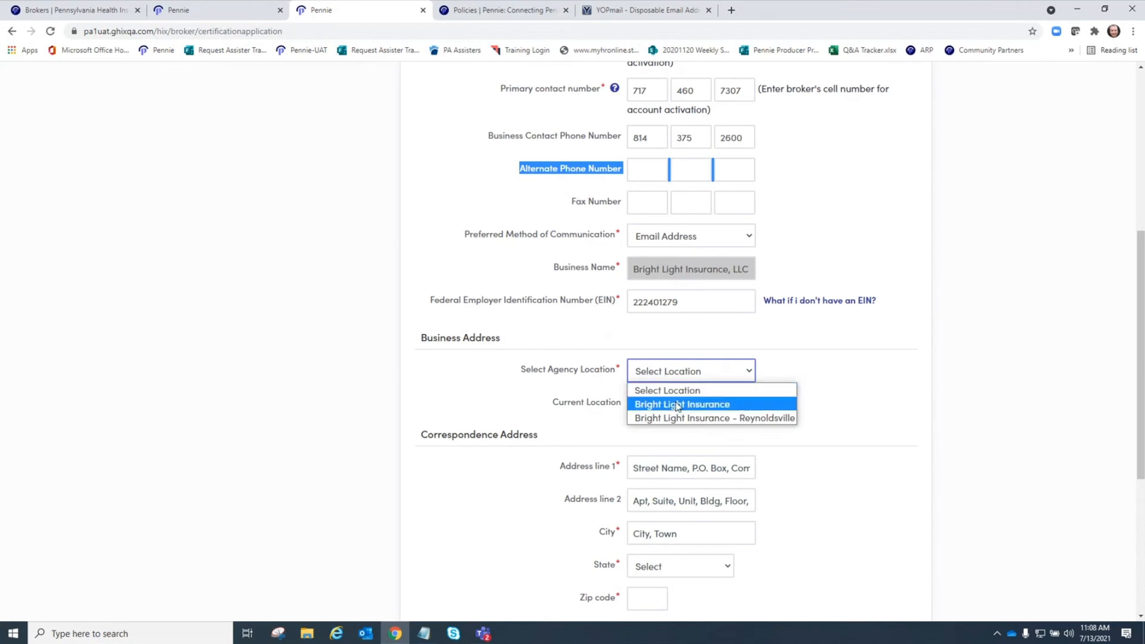
{"action": "left_click", "coordinate": [677, 406]}
{"action": "scroll", "coordinate": [847, 452], "scroll_direction": "down", "scroll_amount": 3}
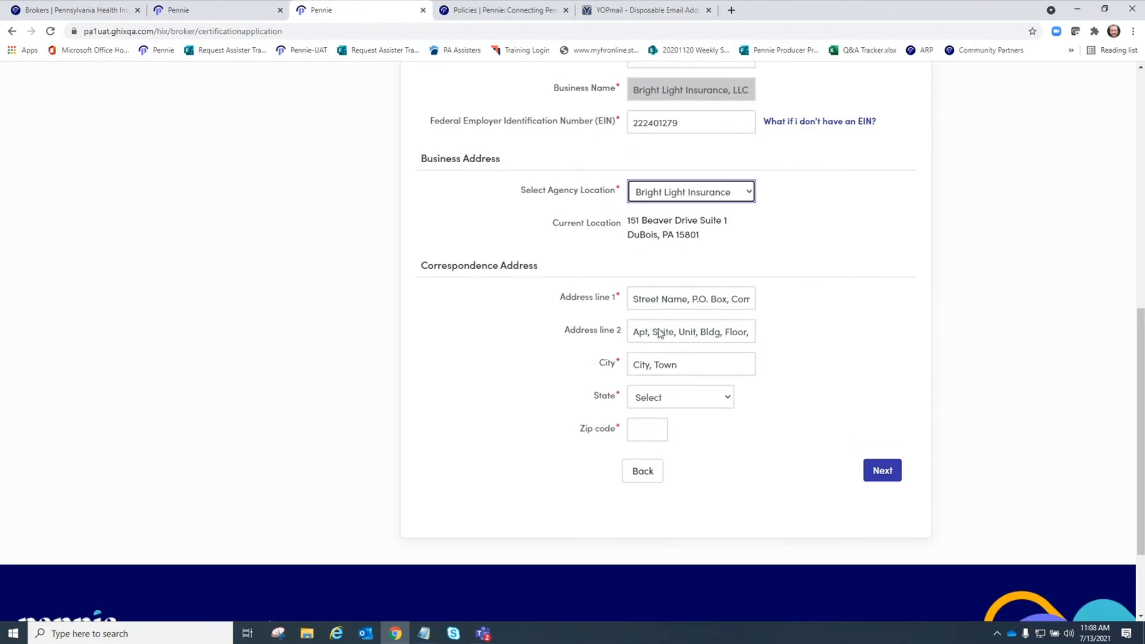
- Enter the P.O. box correspondence address in DuBois, Pennsylvania with zip, keeping it as entered
{"action": "left_click", "coordinate": [647, 298]}
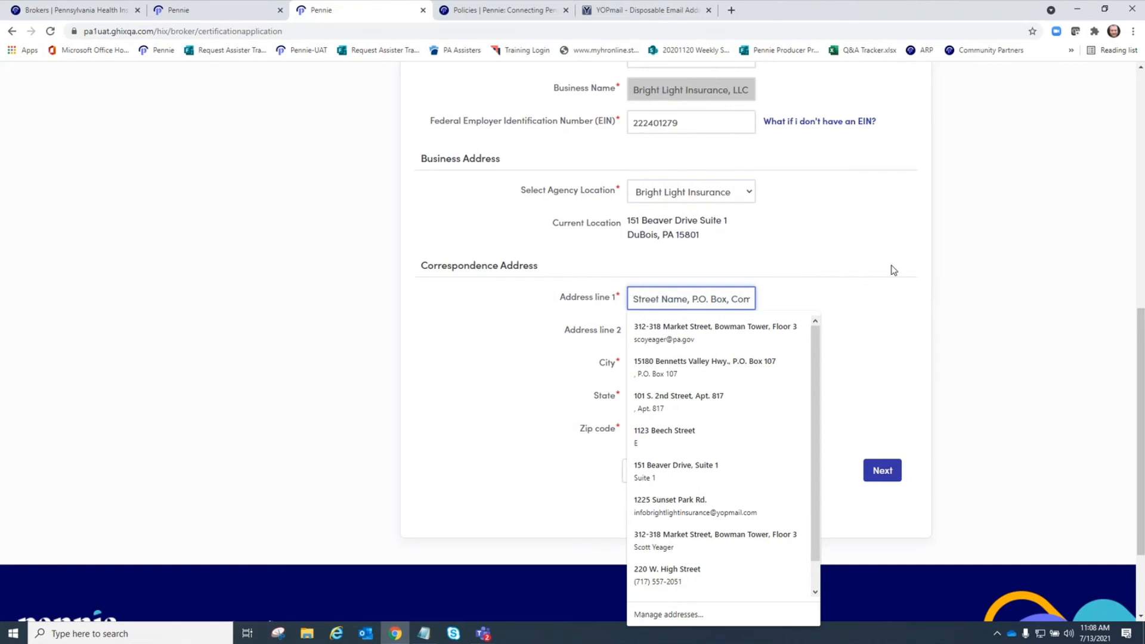
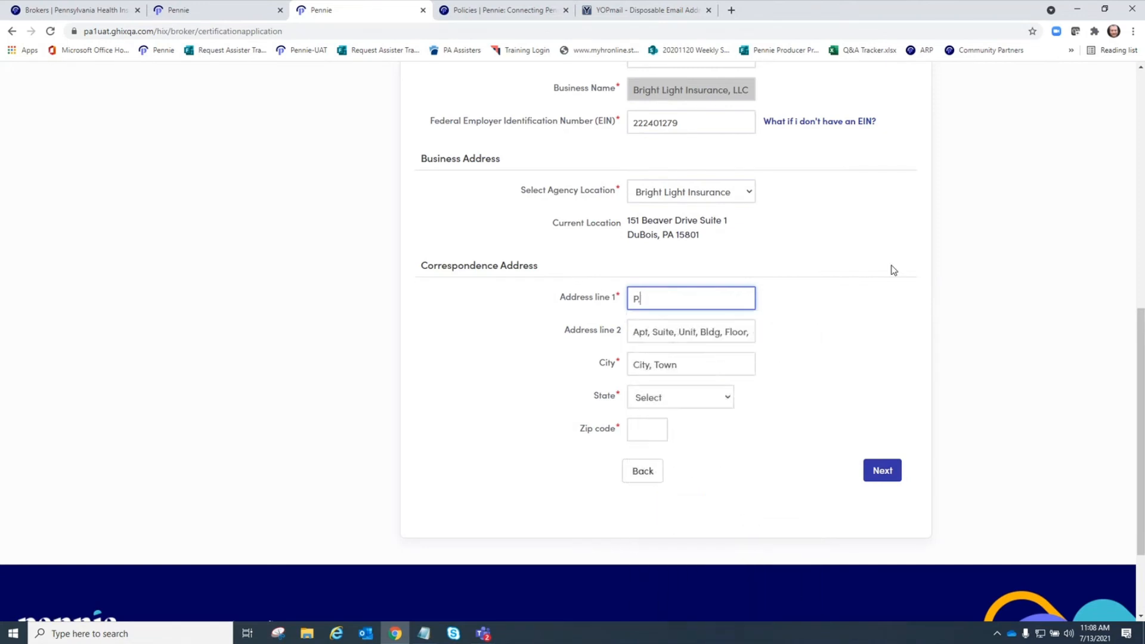
{"action": "key", "text": "Tab"}
{"action": "key", "text": "Tab"}
{"action": "type", "text": "DuBois"}
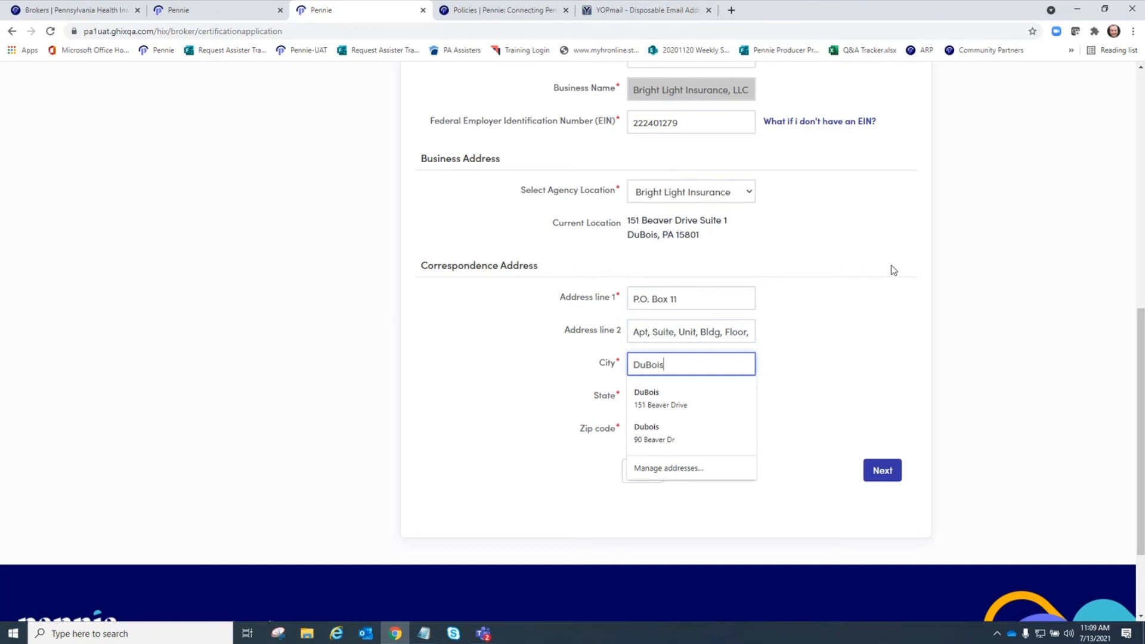
{"action": "key", "text": "Tab"}
{"action": "type", "text": "penn"}
{"action": "key", "text": "Tab"}
{"action": "type", "text": "15801"}
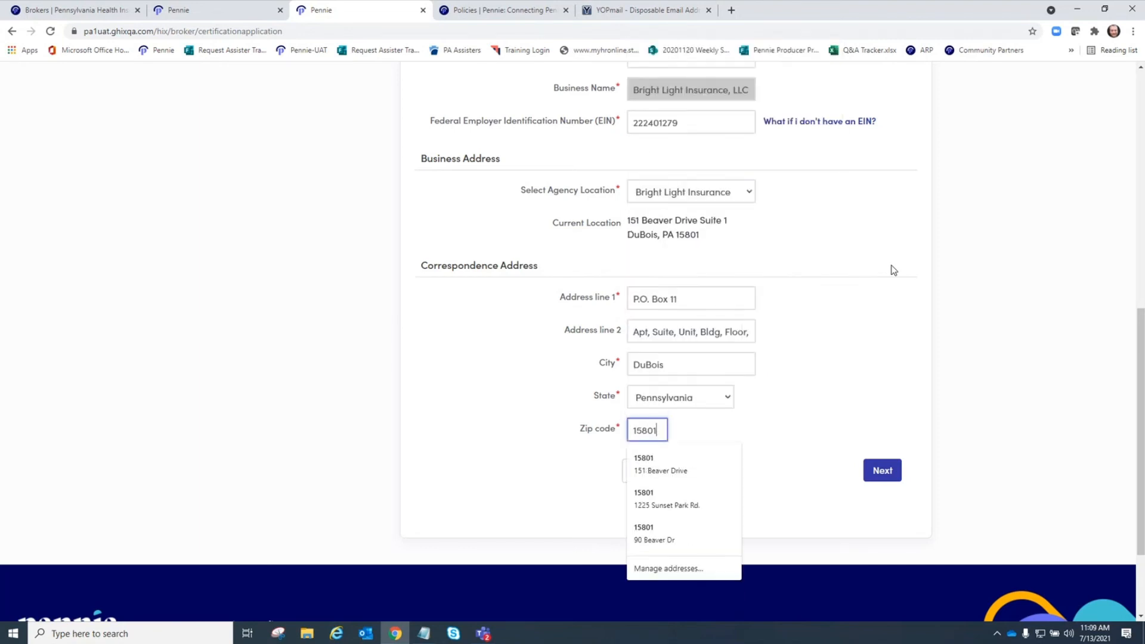
{"action": "key", "text": "Return"}
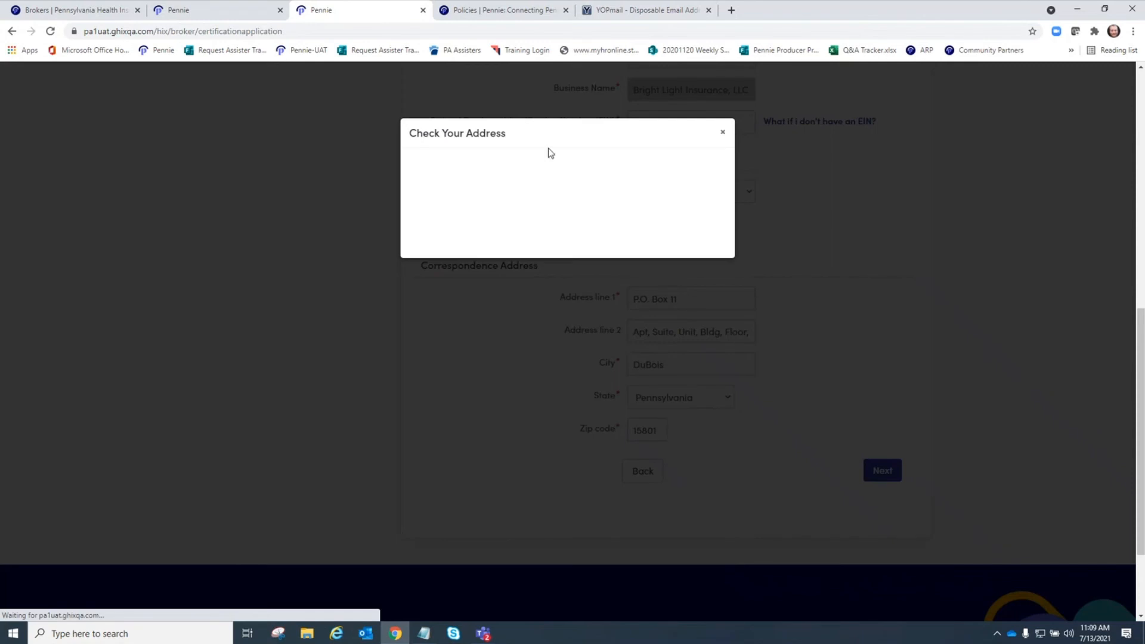
{"action": "left_click", "coordinate": [418, 204]}
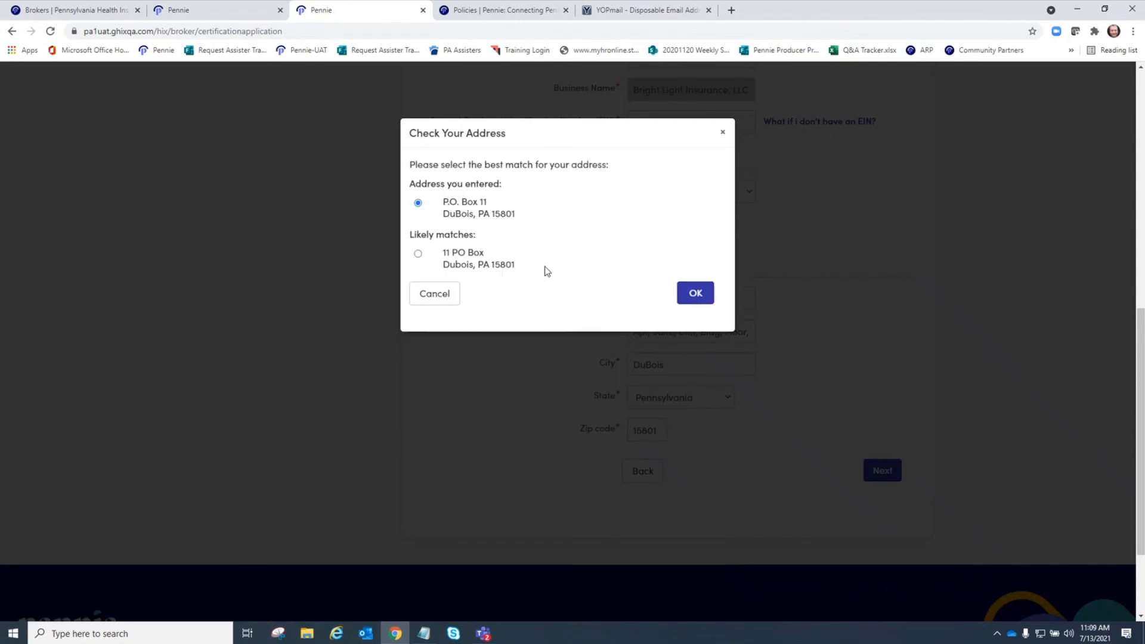
{"action": "left_click", "coordinate": [697, 293]}
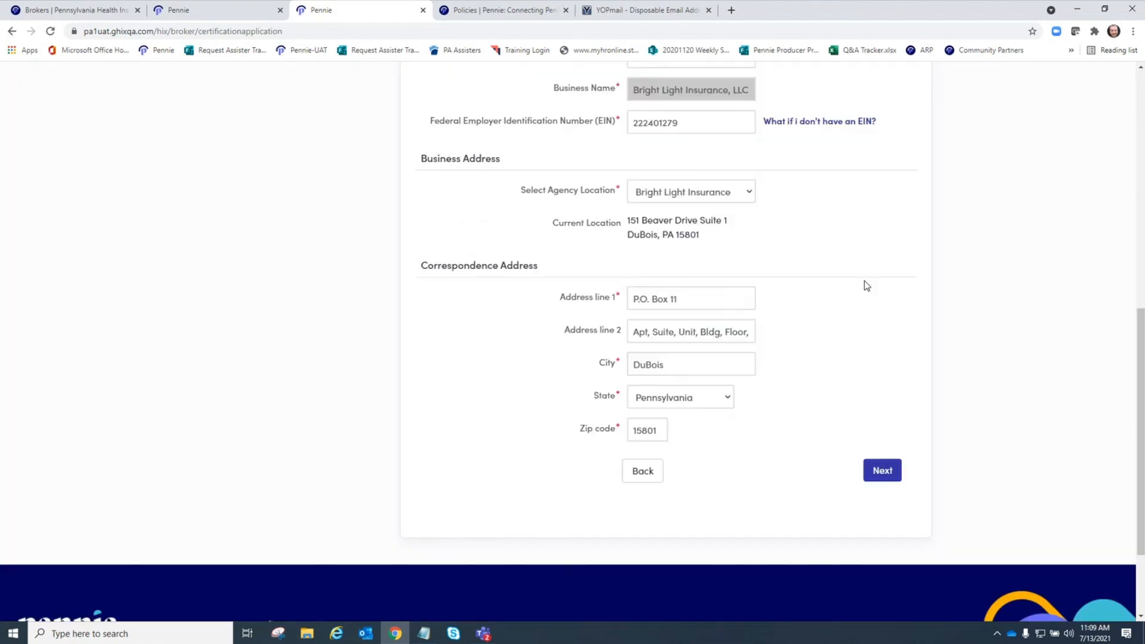
- On Step 4, tick Health, Dental, Life, Medicare, Medicaid, CHIP and Property/Casualty expertise
{"action": "left_click", "coordinate": [879, 469]}
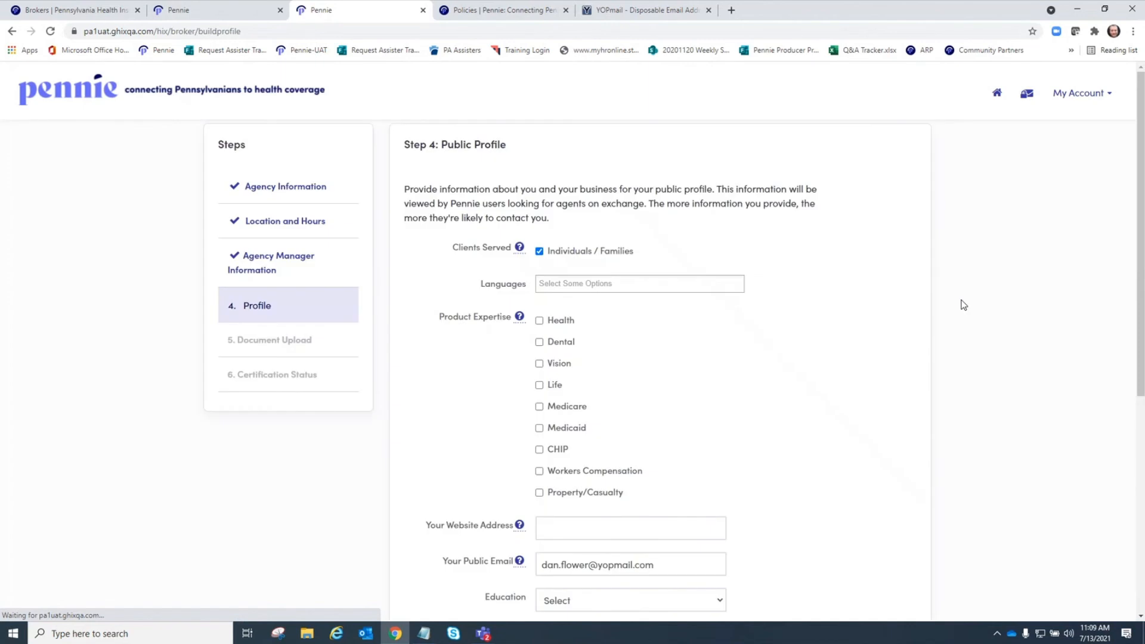
{"action": "scroll", "coordinate": [951, 302], "scroll_direction": "down", "scroll_amount": 1}
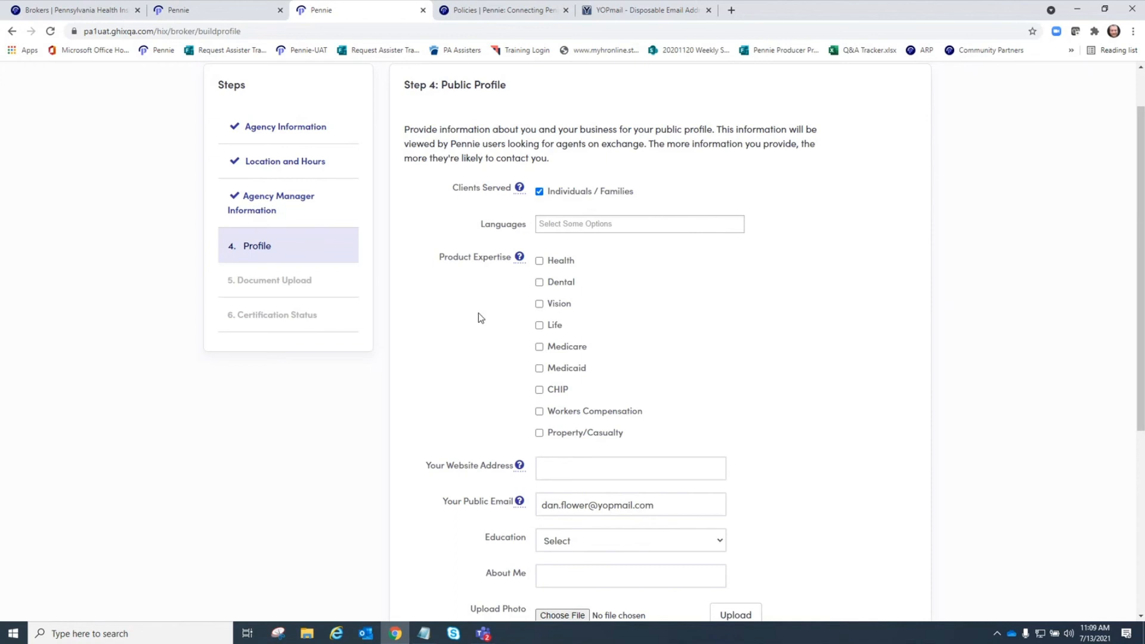
{"action": "mouse_move", "coordinate": [519, 262]}
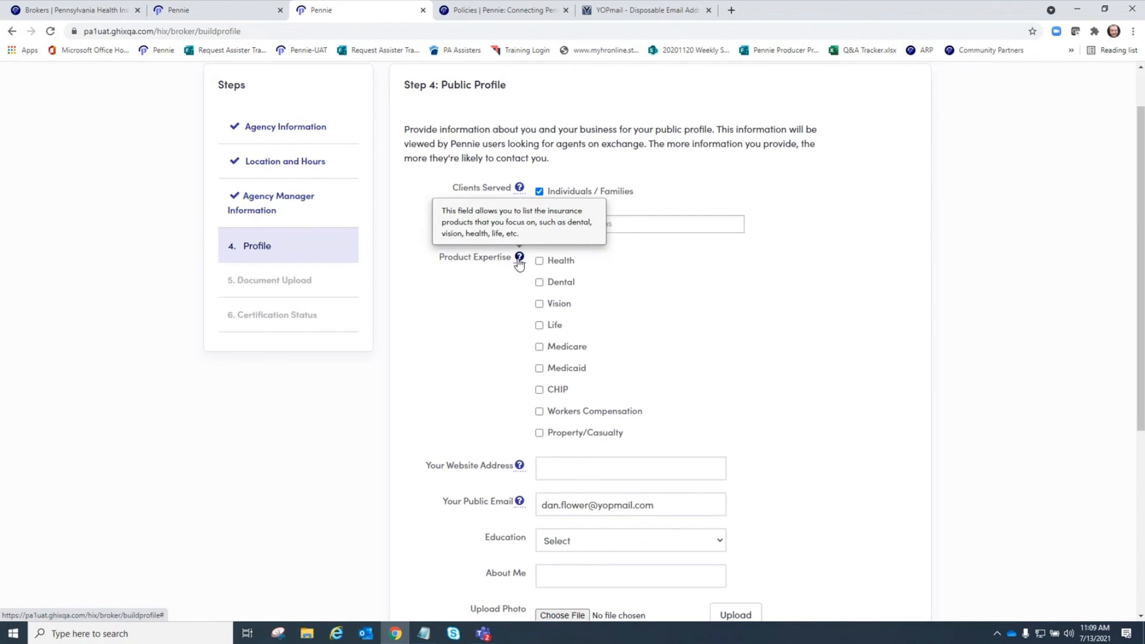
{"action": "left_click", "coordinate": [539, 261]}
{"action": "left_click", "coordinate": [540, 282]}
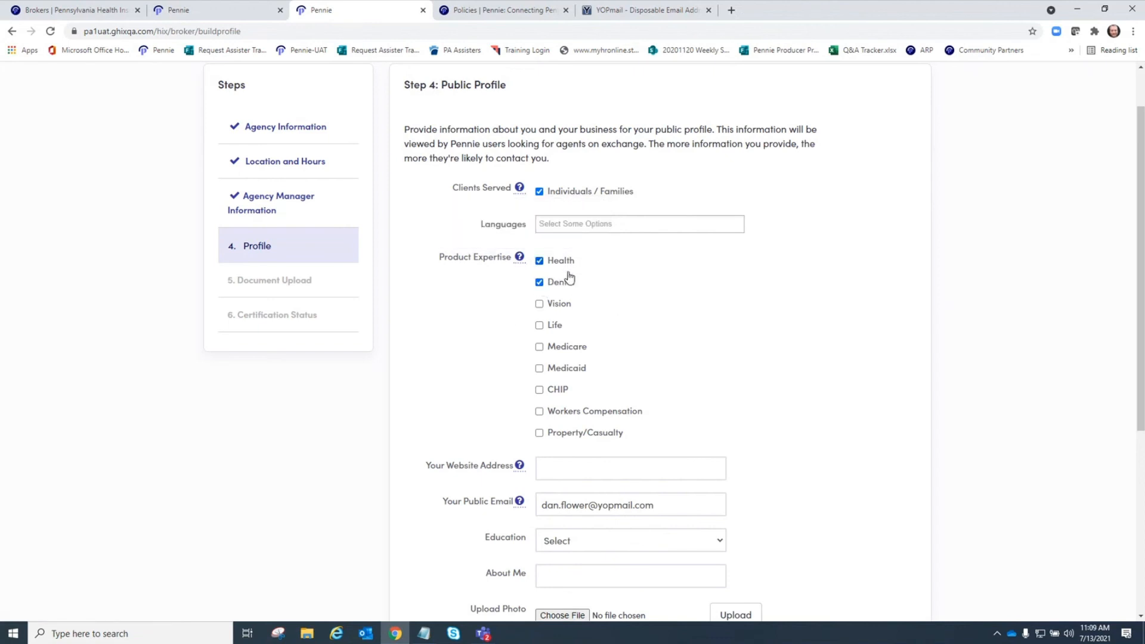
{"action": "left_click", "coordinate": [540, 326]}
{"action": "left_click", "coordinate": [540, 348]}
{"action": "left_click", "coordinate": [540, 369]}
{"action": "left_click", "coordinate": [540, 390]}
{"action": "scroll", "coordinate": [685, 393], "scroll_direction": "down", "scroll_amount": 1}
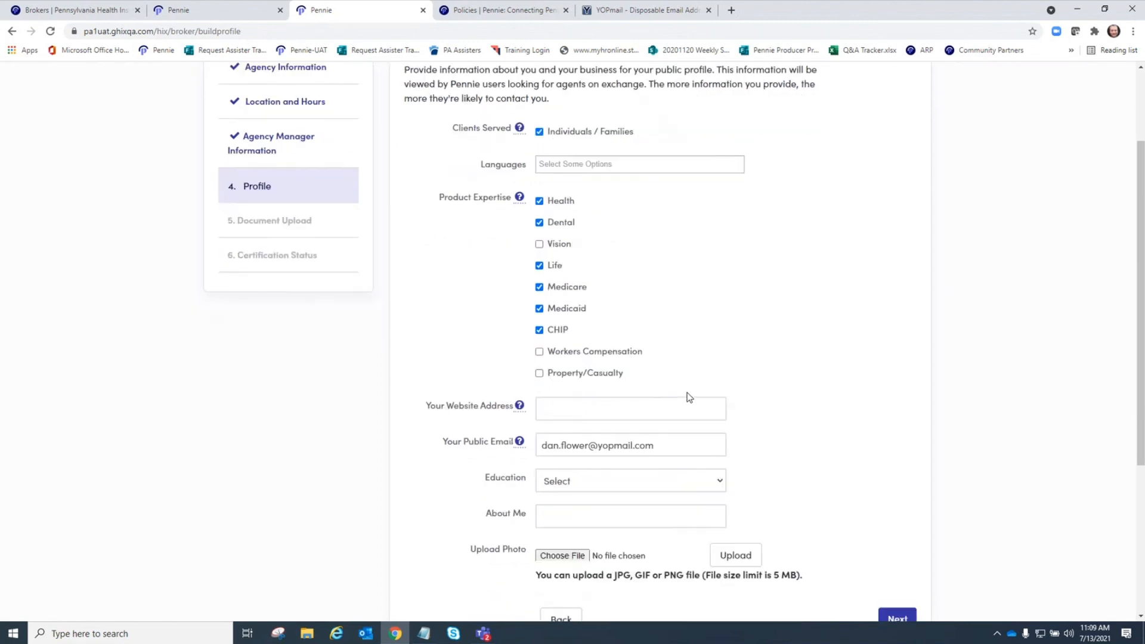
{"action": "left_click", "coordinate": [539, 374]}
{"action": "scroll", "coordinate": [843, 356], "scroll_direction": "down", "scroll_amount": 2}
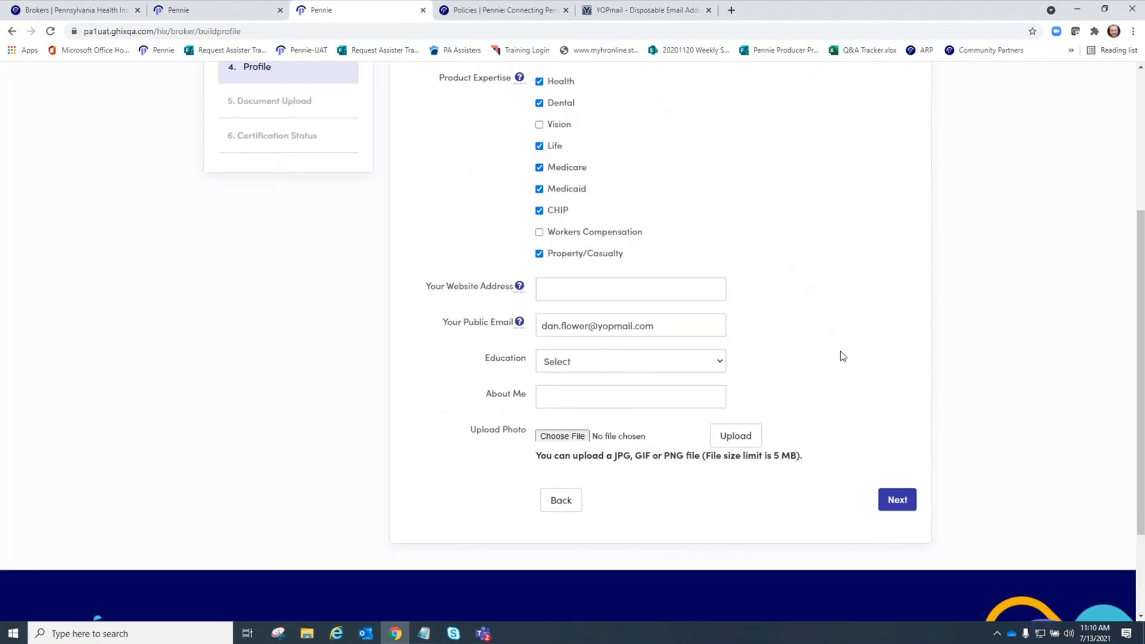
- Enter the website brightsightinsurance.com and choose Bachelor Degree as education
{"action": "left_click", "coordinate": [585, 291]}
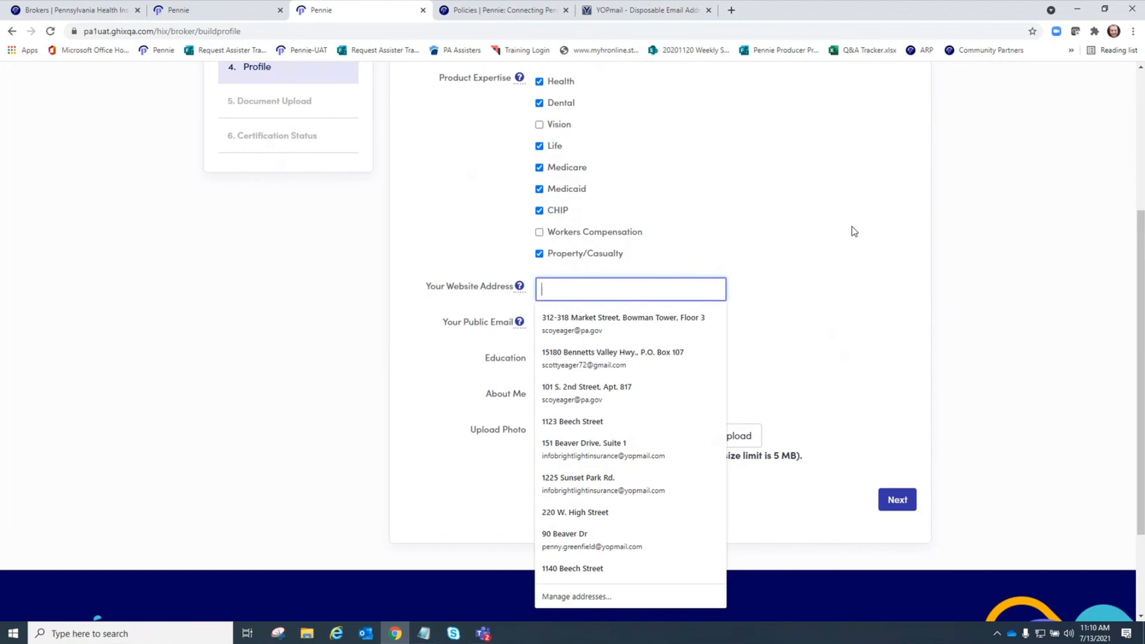
{"action": "type", "text": "bright"}
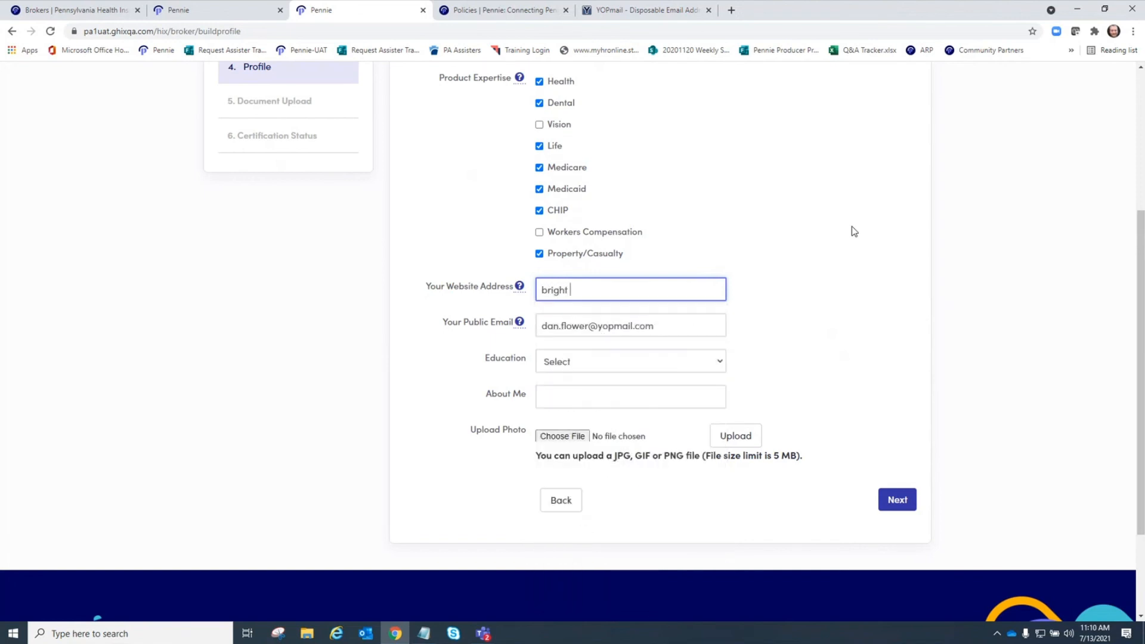
{"action": "type", "text": "sightinsurance.com"}
{"action": "left_click", "coordinate": [551, 362]}
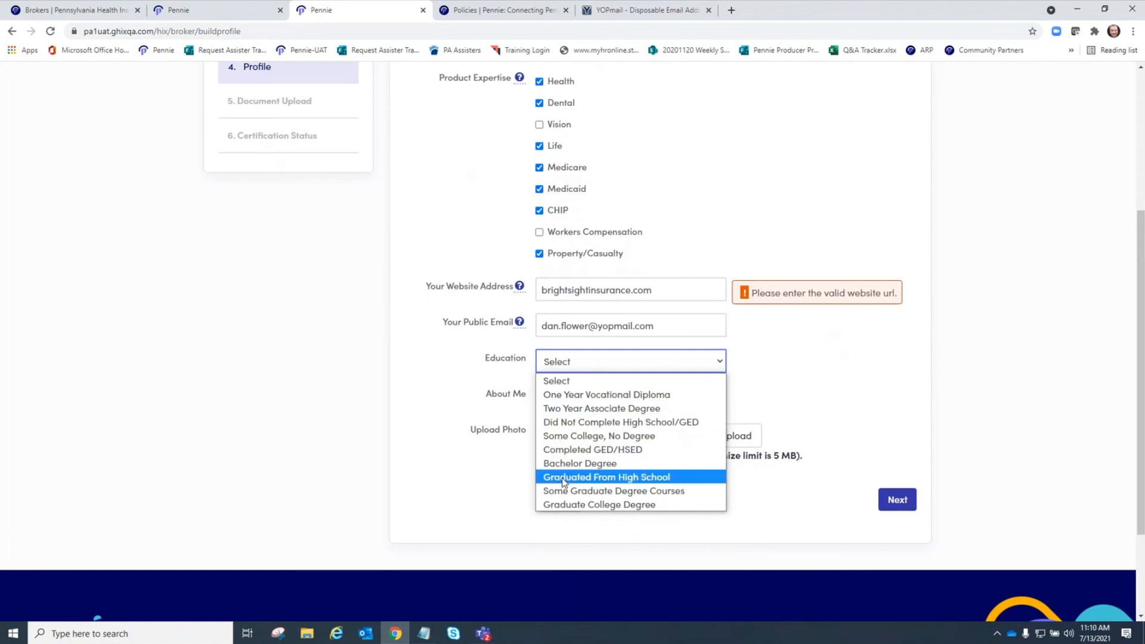
{"action": "left_click", "coordinate": [576, 464]}
- Write the About Me note 'Please call if you have questions related to your health insurance needs!'
{"action": "left_click", "coordinate": [560, 400]}
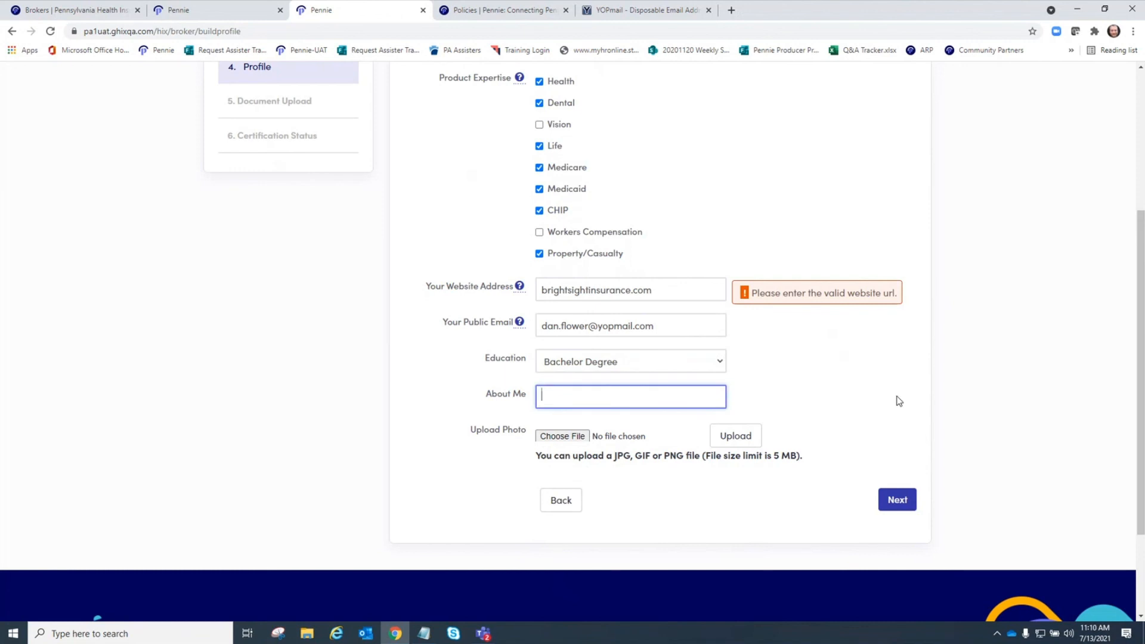
{"action": "type", "text": "Please call if you have quesitons re"}
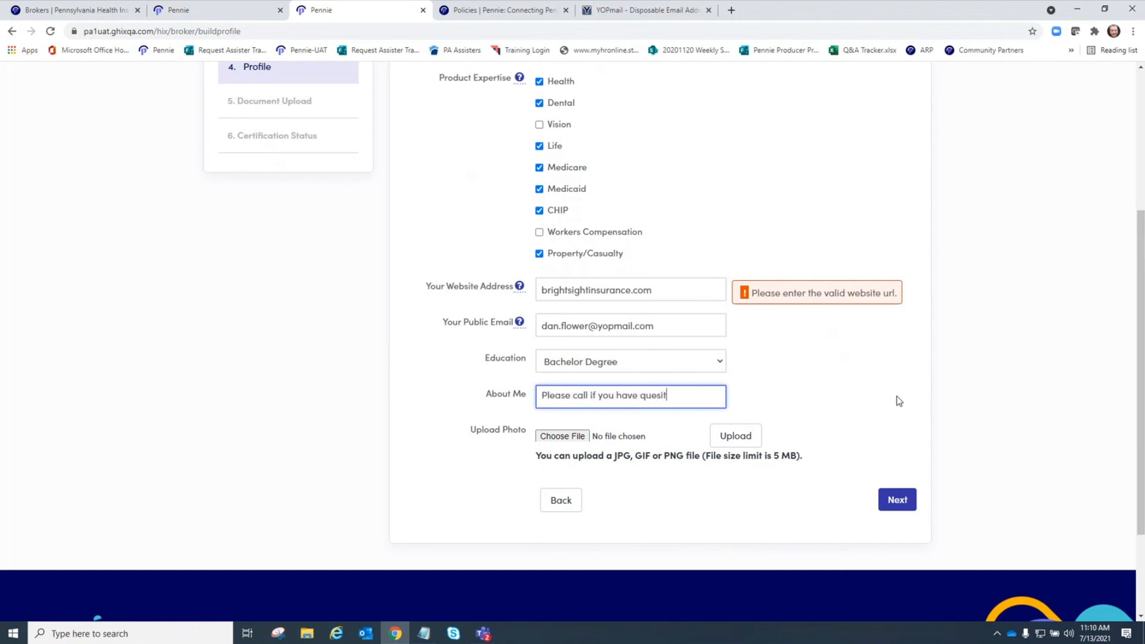
{"action": "key", "text": "BackSpace"}
{"action": "key", "text": "BackSpace"}
{"action": "key", "text": "BackSpace"}
{"action": "key", "text": "BackSpace"}
{"action": "key", "text": "BackSpace"}
{"action": "key", "text": "BackSpace"}
{"action": "key", "text": "BackSpace"}
{"action": "key", "text": "BackSpace"}
{"action": "key", "text": "BackSpace"}
{"action": "type", "text": "stions related to "}
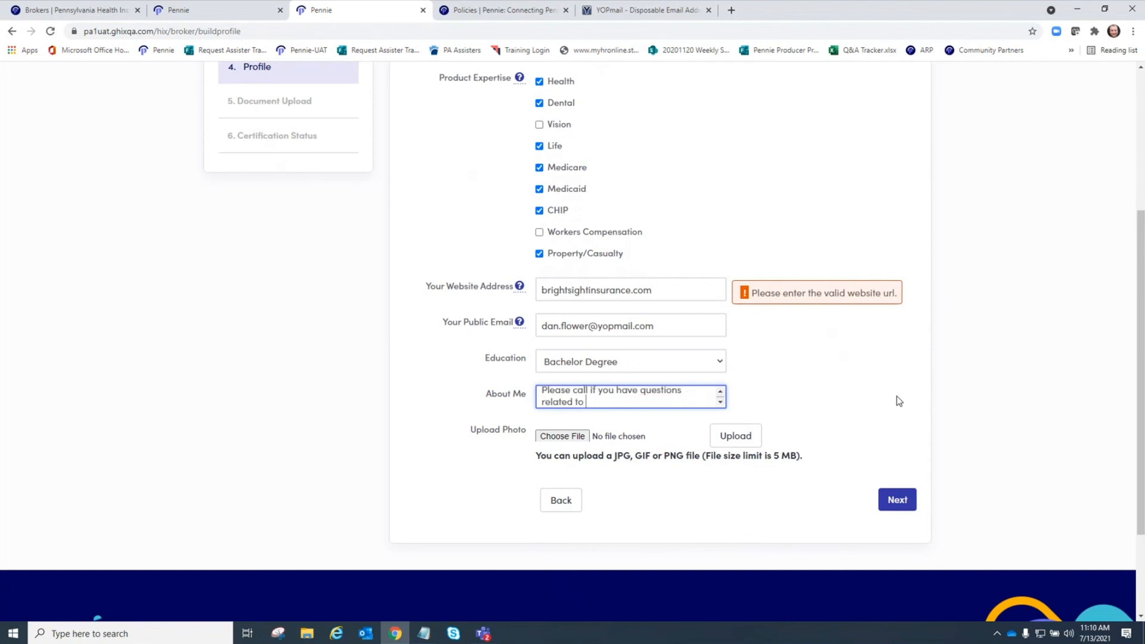
{"action": "type", "text": "your health insurance needs!"}
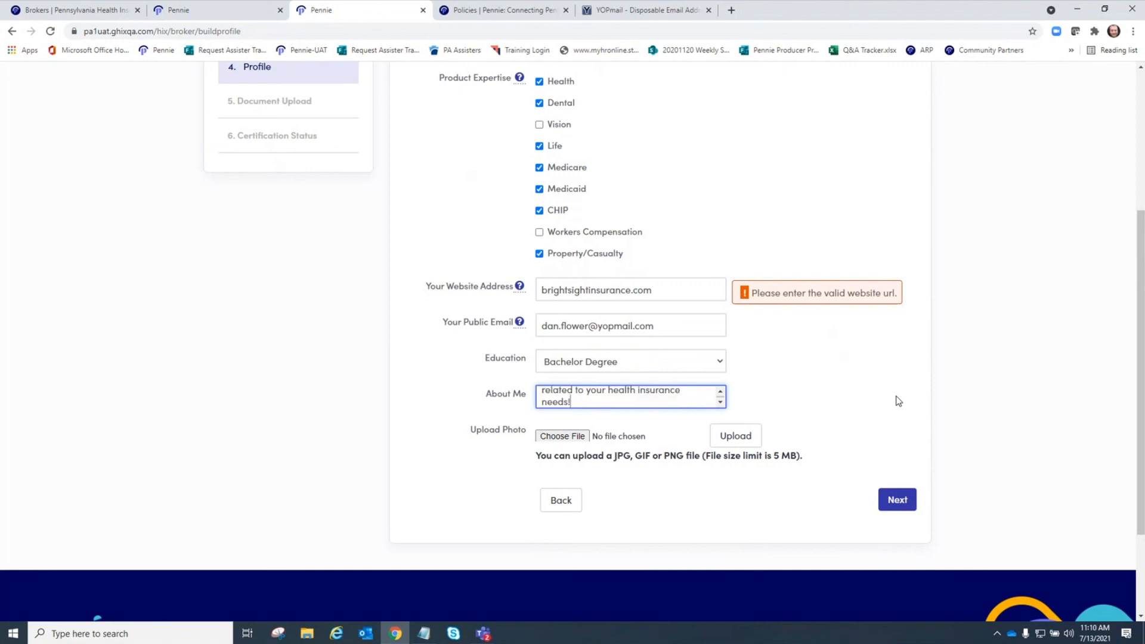
{"action": "left_click", "coordinate": [559, 438]}
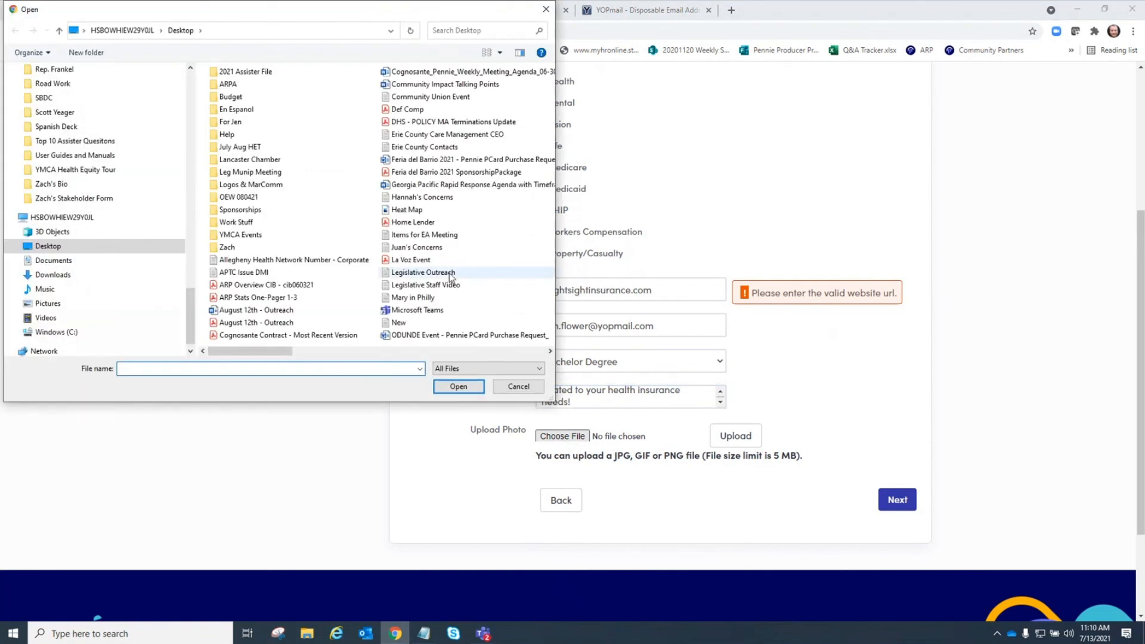
{"action": "left_click", "coordinate": [52, 304]}
{"action": "left_click_drag", "start_coordinate": [549, 131], "coordinate": [546, 327]}
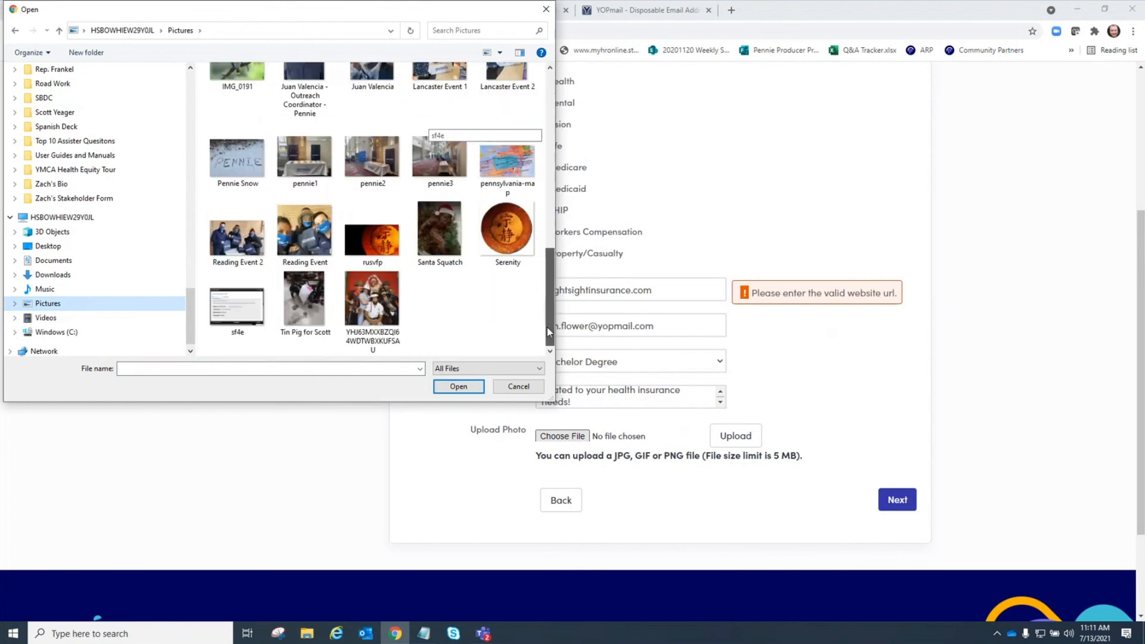
{"action": "left_click", "coordinate": [546, 9]}
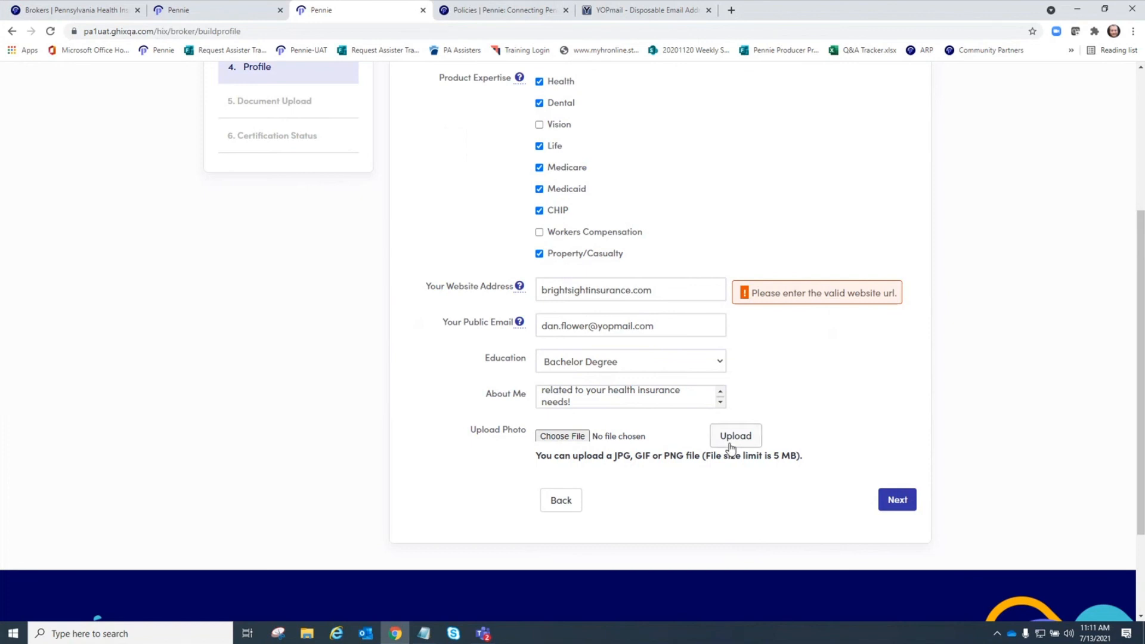
{"action": "left_click", "coordinate": [899, 501]}
{"action": "scroll", "coordinate": [996, 309], "scroll_direction": "down", "scroll_amount": 2}
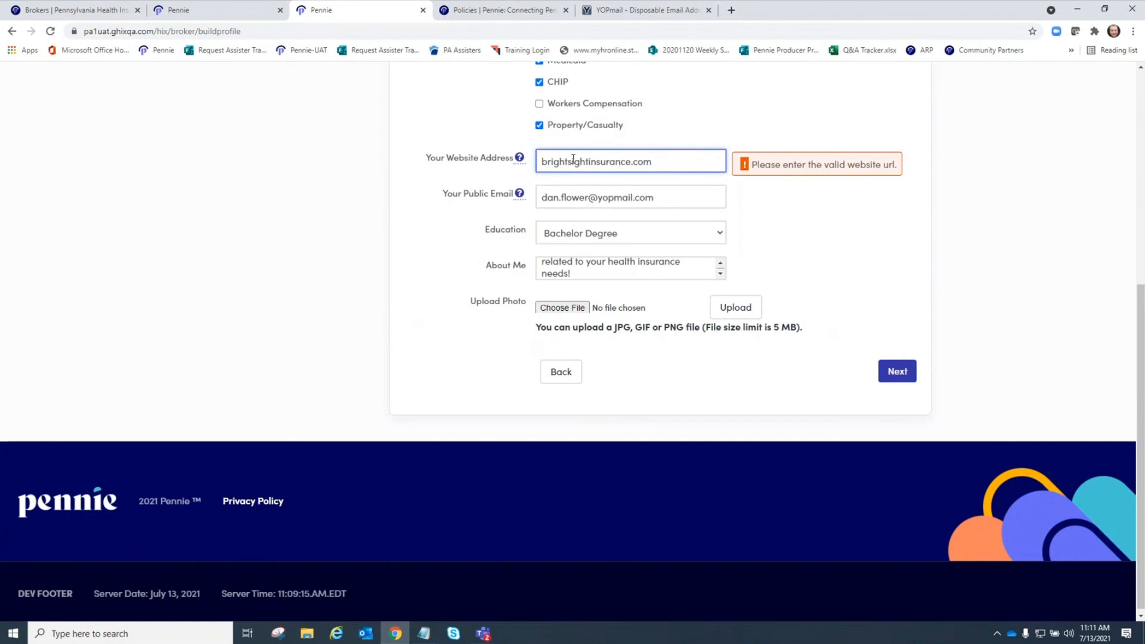
{"action": "left_click", "coordinate": [544, 161]}
{"action": "type", "text": "www."}
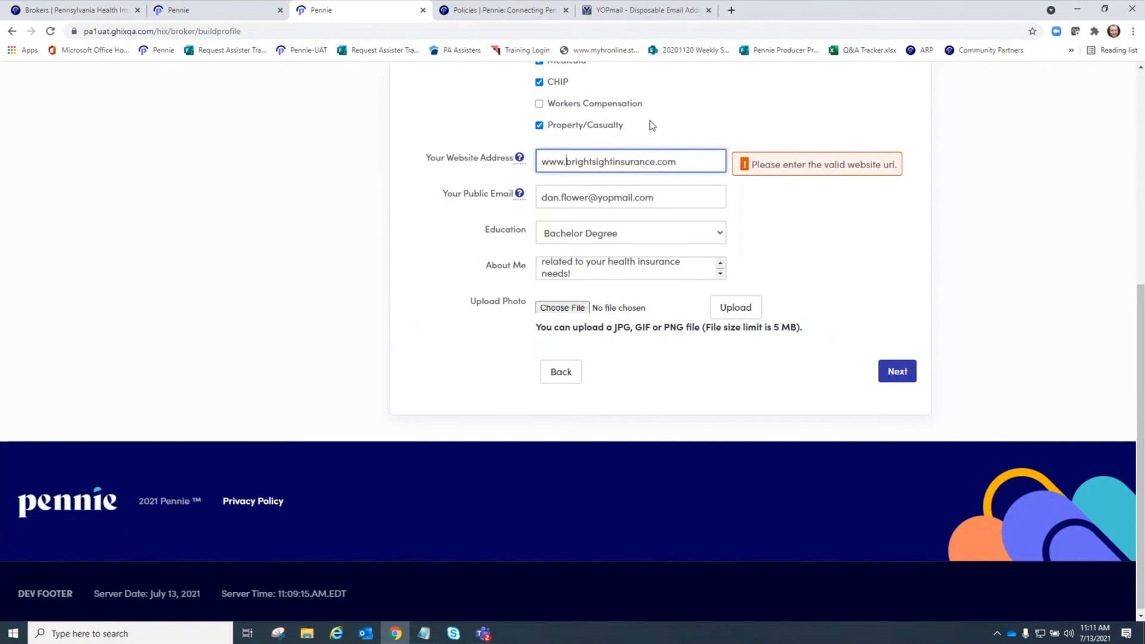
{"action": "left_click", "coordinate": [855, 316]}
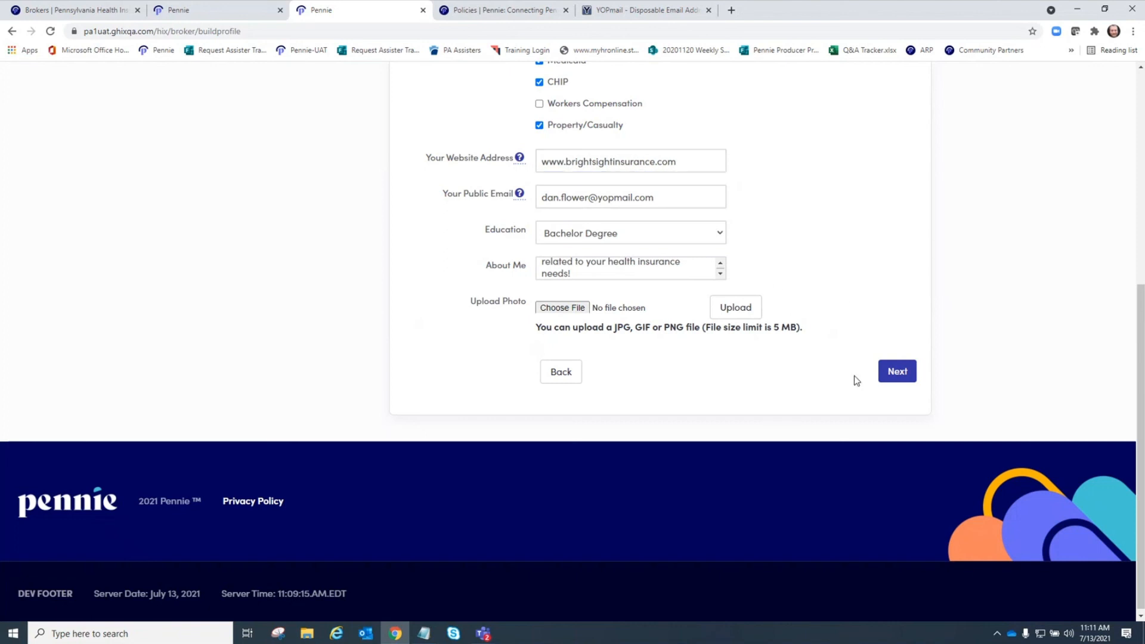
{"action": "left_click", "coordinate": [899, 372]}
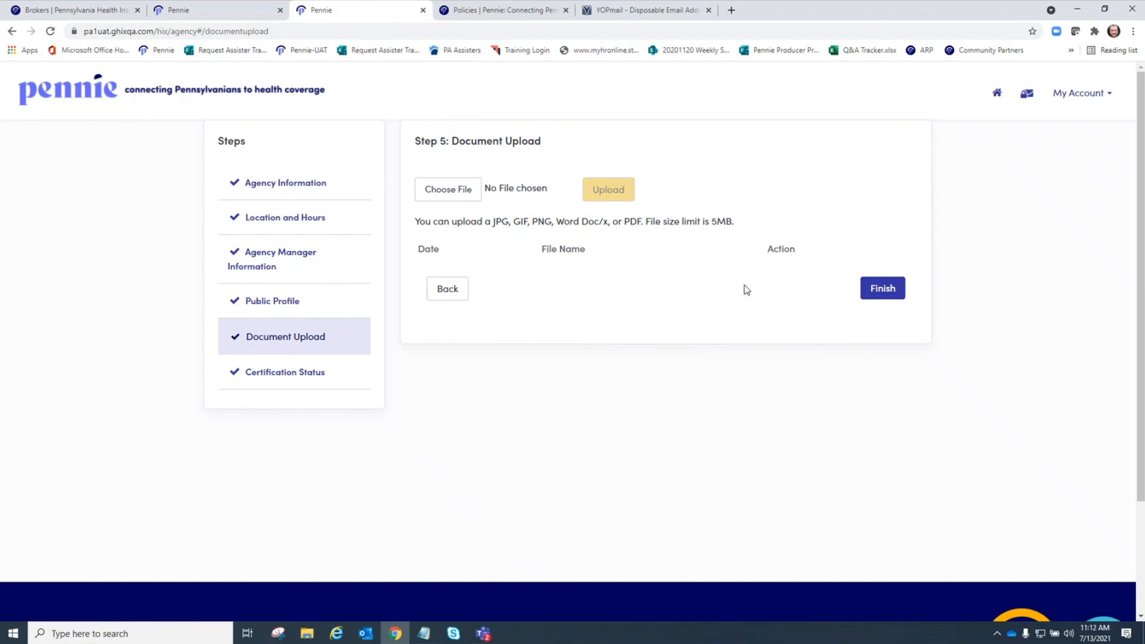
- Finish the application and acknowledge the Congratulations message
{"action": "left_click", "coordinate": [896, 292]}
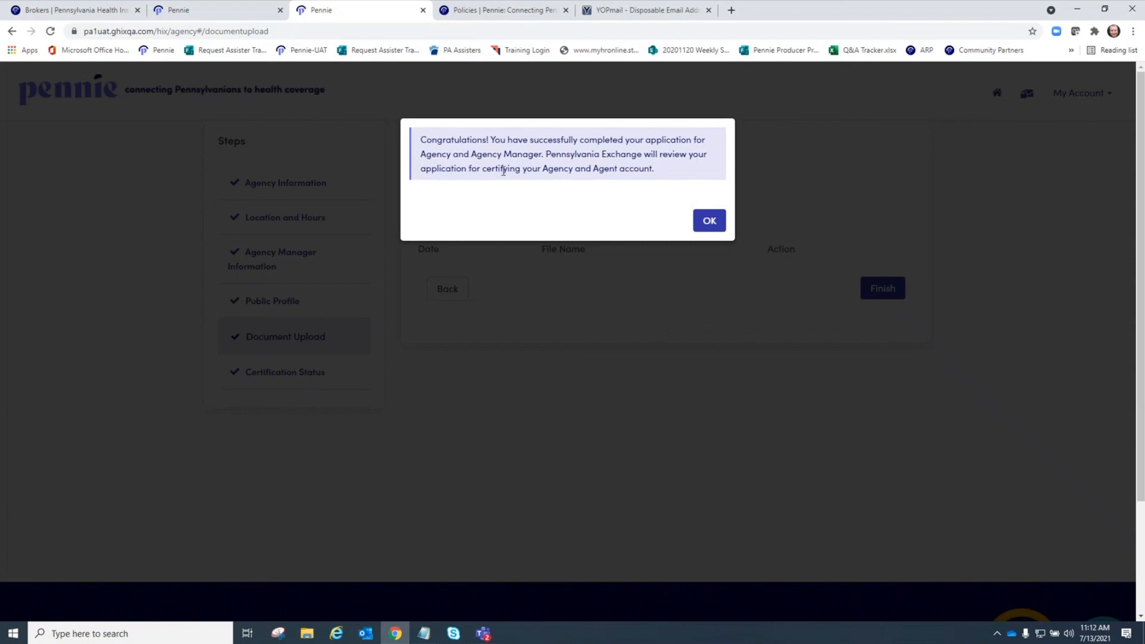
{"action": "left_click", "coordinate": [705, 223]}
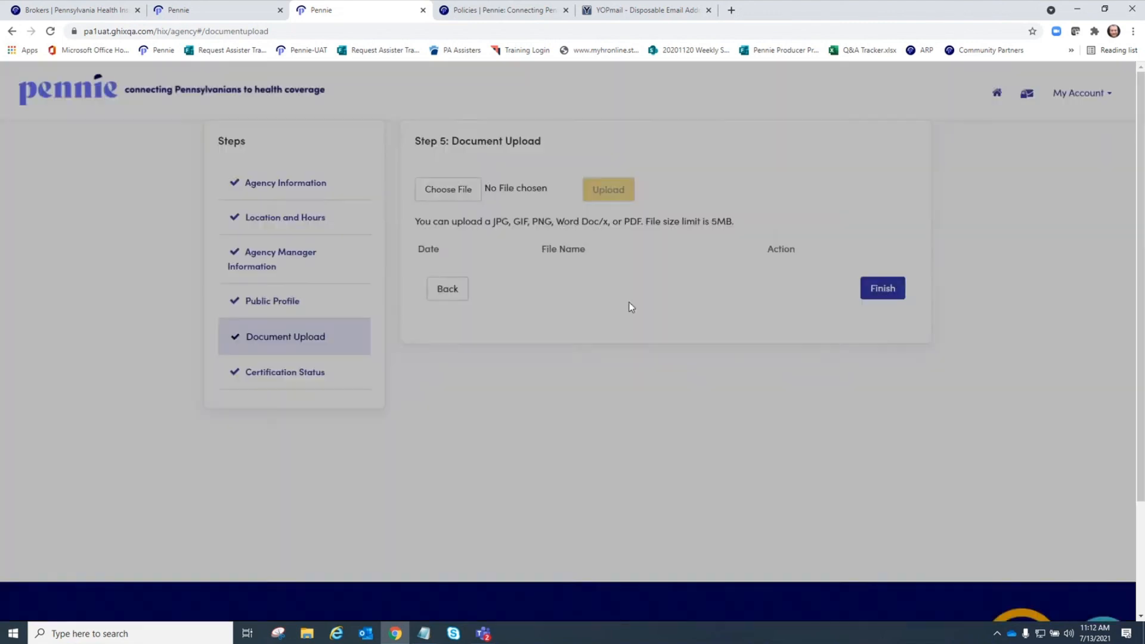